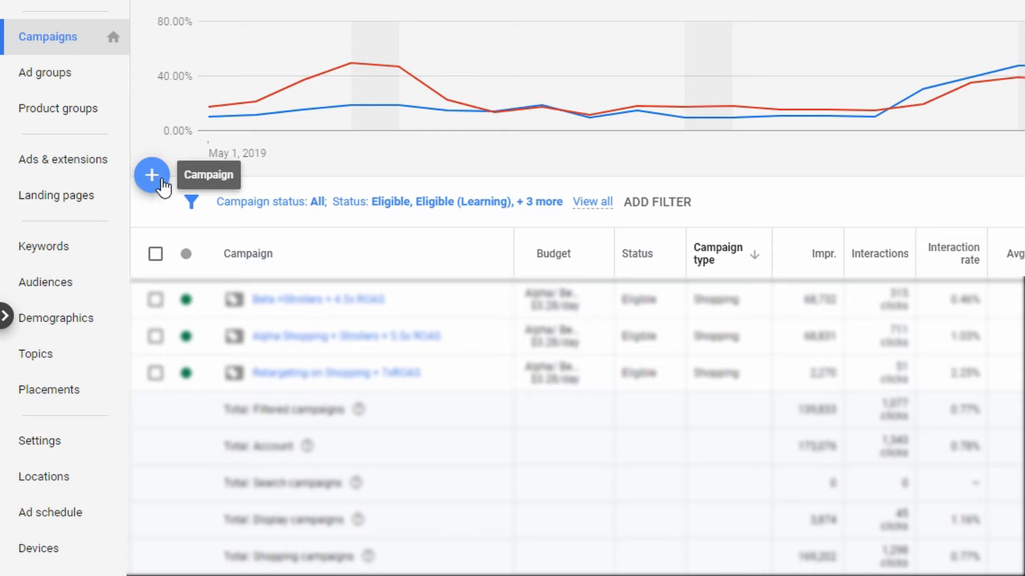
Start a new campaign and choose to create it without a goal's guidance
click(152, 175)
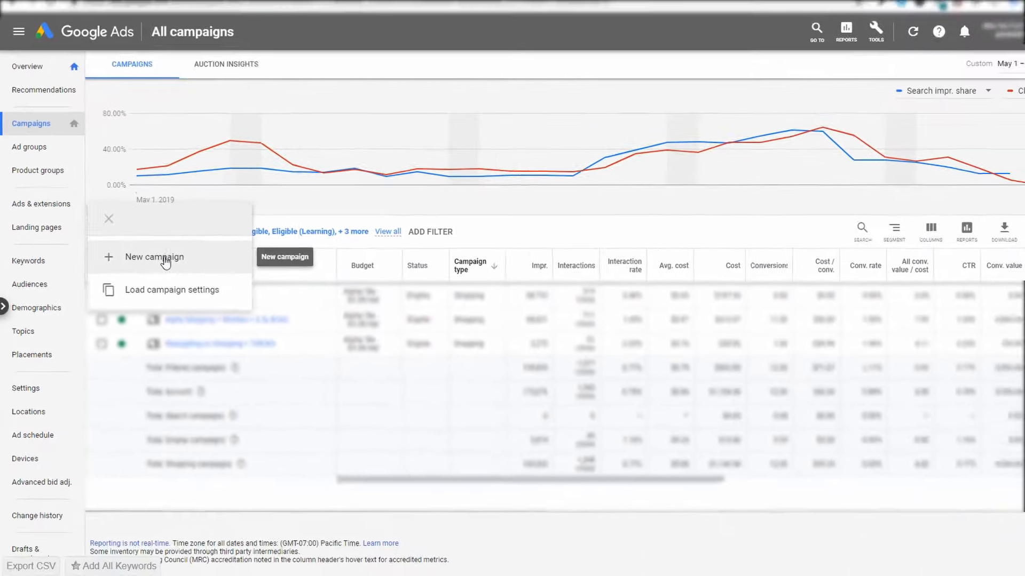
click(251, 243)
mouse_move(427, 193)
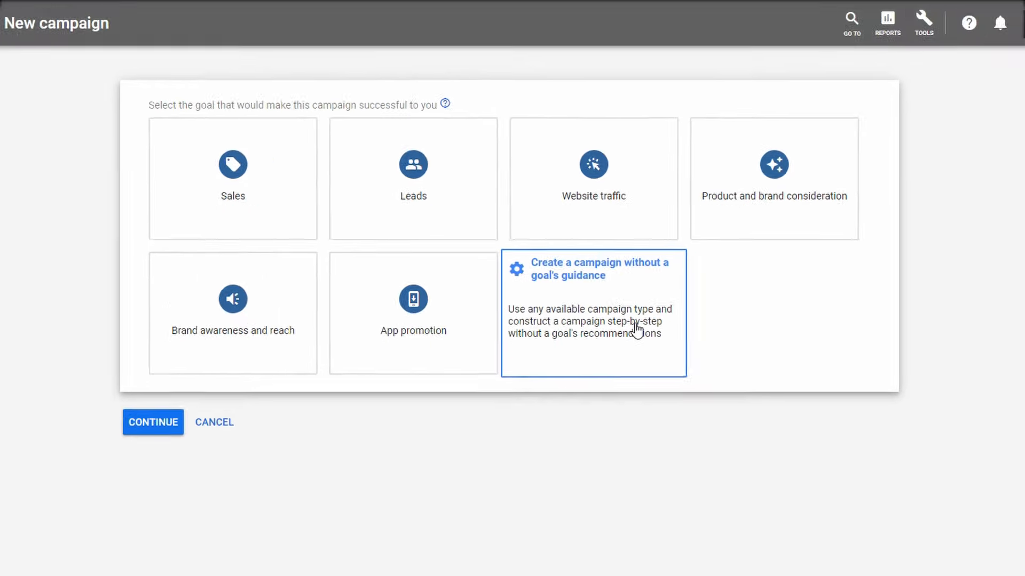
click(654, 365)
Choose Shopping as the campaign type with the Standard Shopping campaign subtype, and continue to the campaign settings
scroll(640, 384, down, 2)
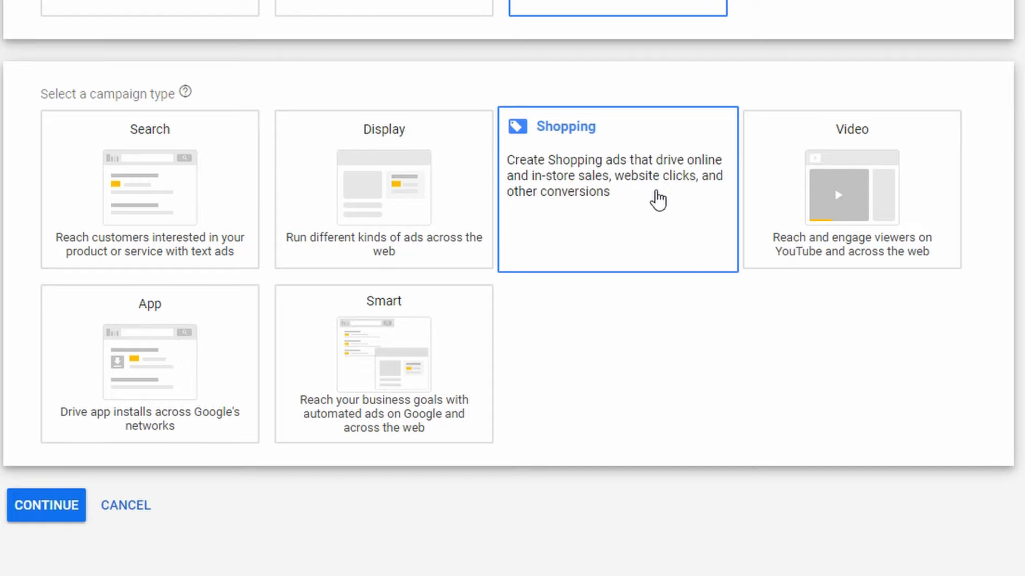
click(658, 200)
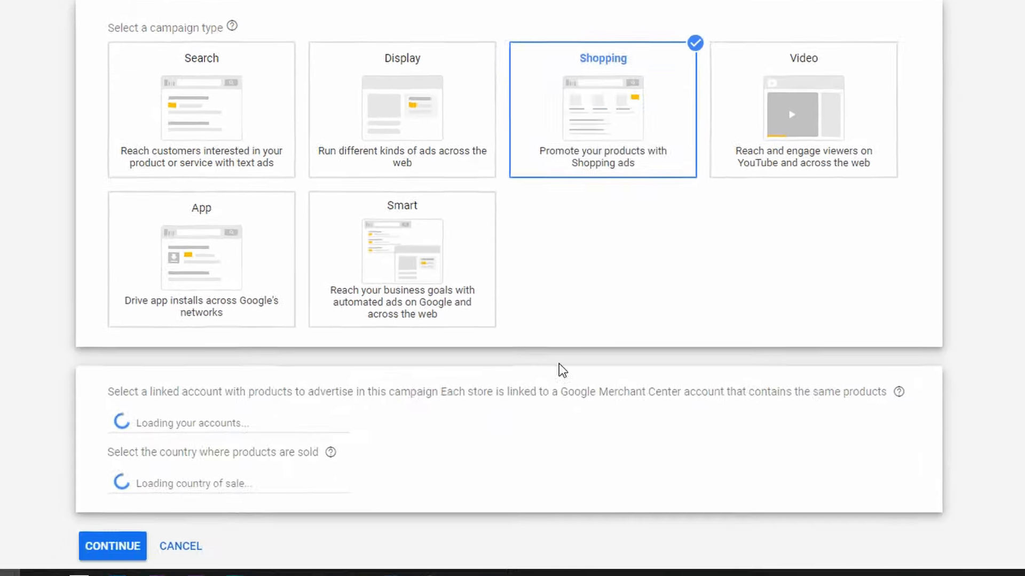
scroll(342, 388, down, 3)
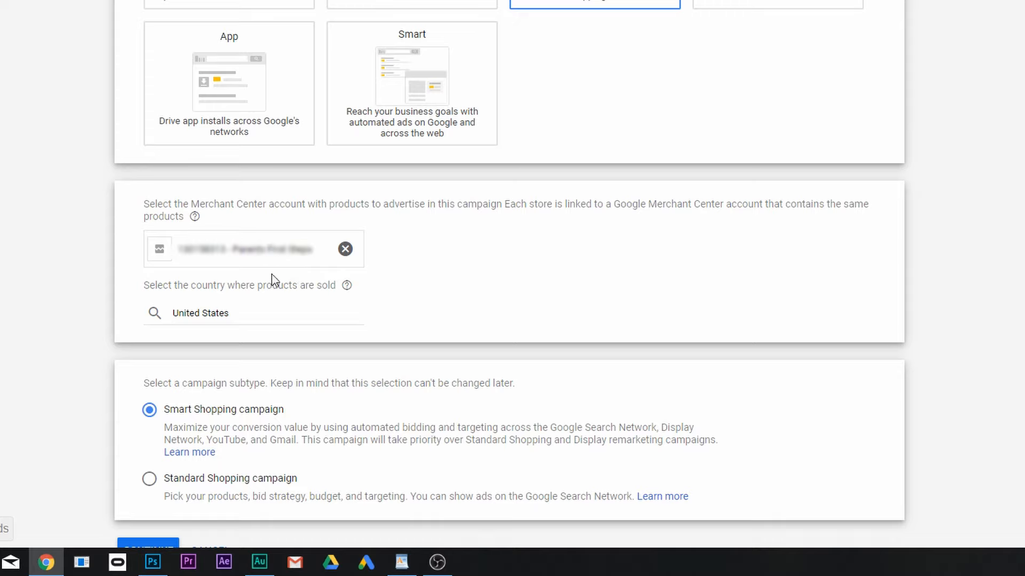
scroll(380, 312, down, 2)
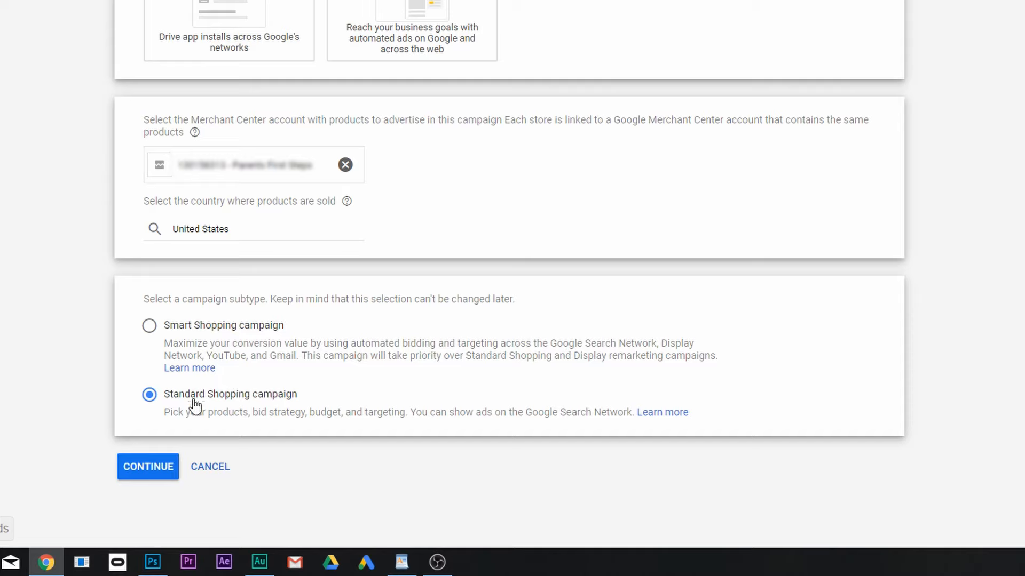
click(170, 482)
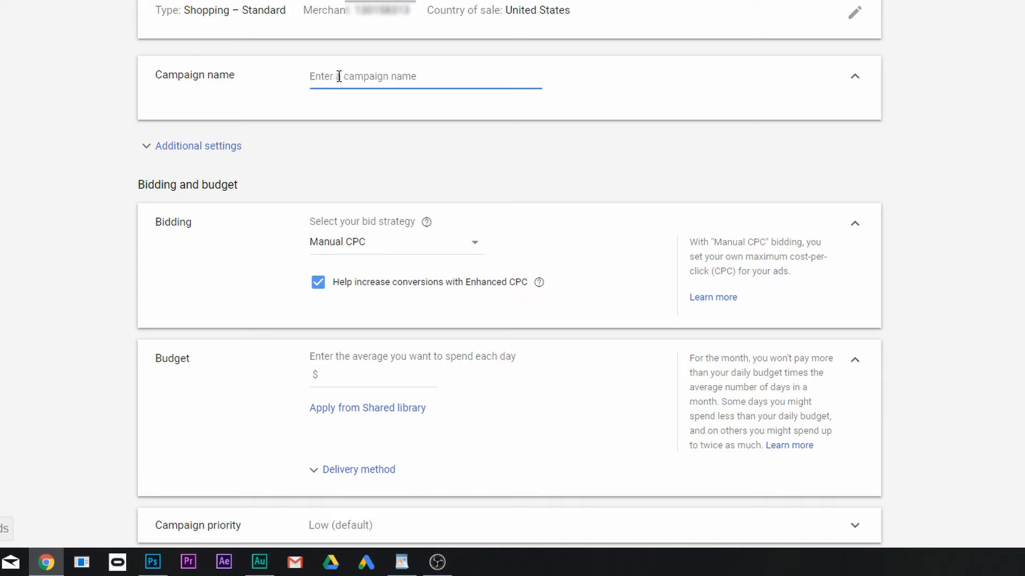
Name the campaign "Alpha Campaign - 10x ROAS"
text(Alpha Campaign - 10x ROAS)
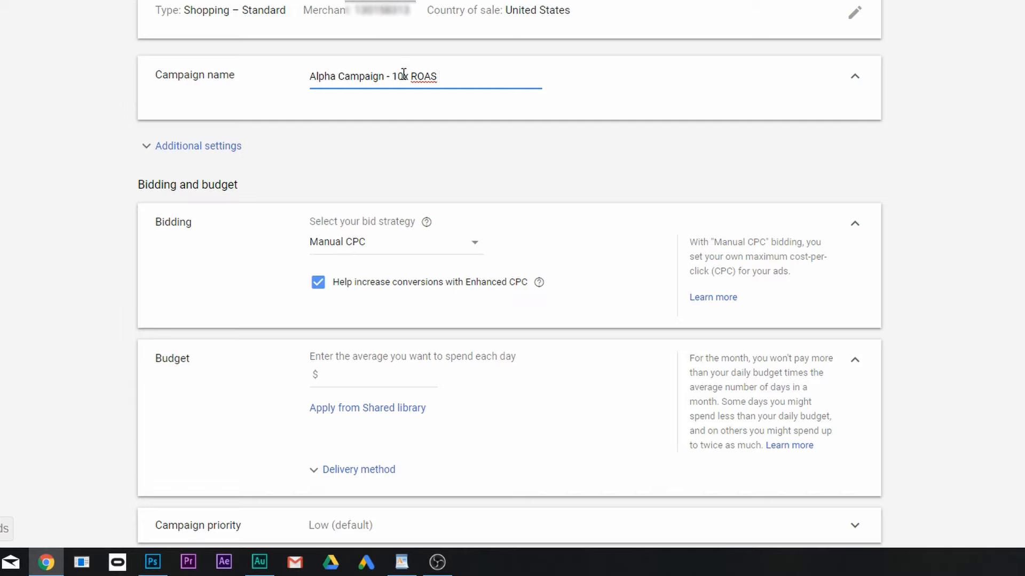
scroll(417, 107, down, 1)
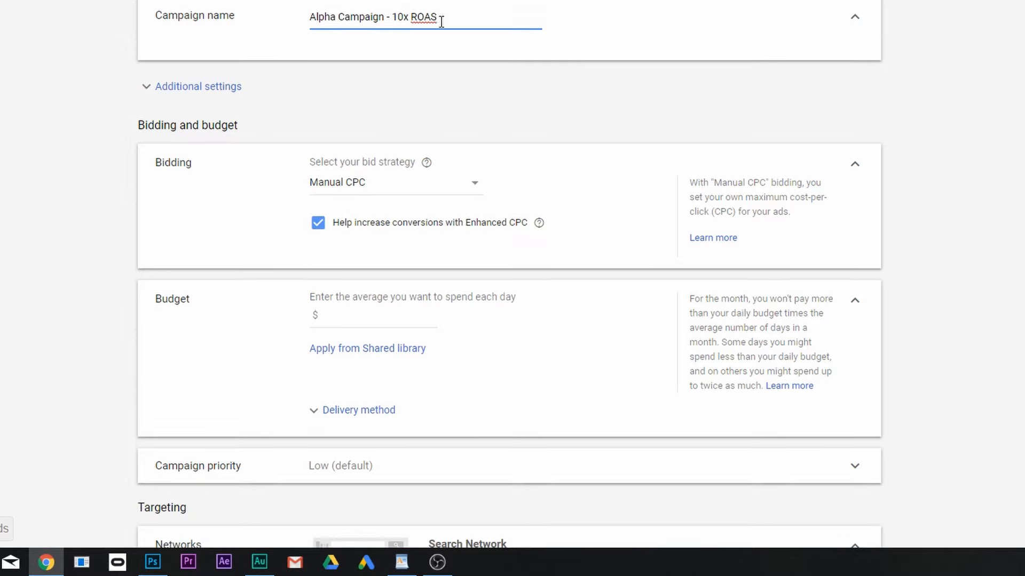
drag(439, 16, 409, 17)
click(409, 17)
scroll(429, 96, down, 2)
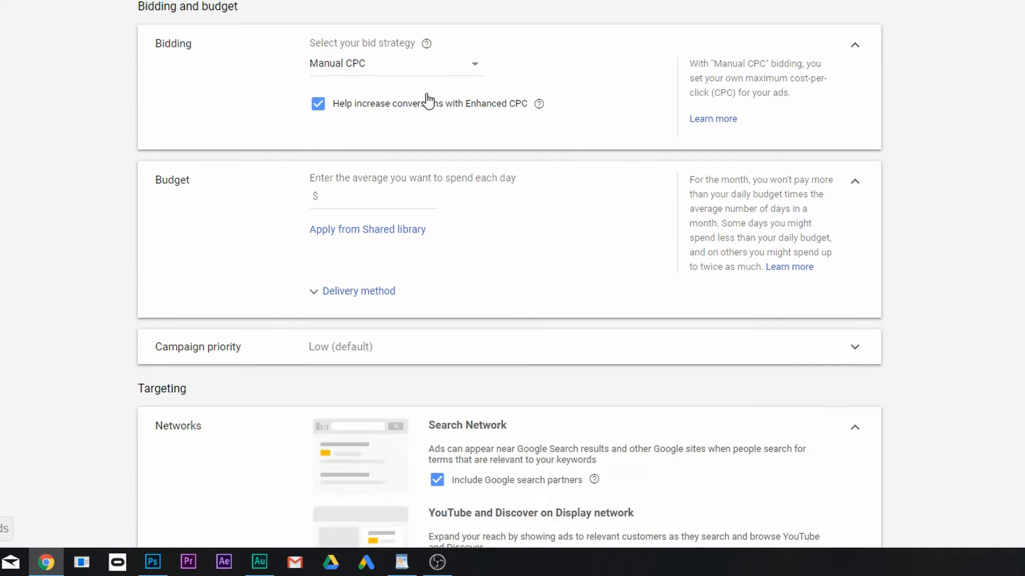
scroll(480, 99, up, 3)
scroll(405, 174, down, 1)
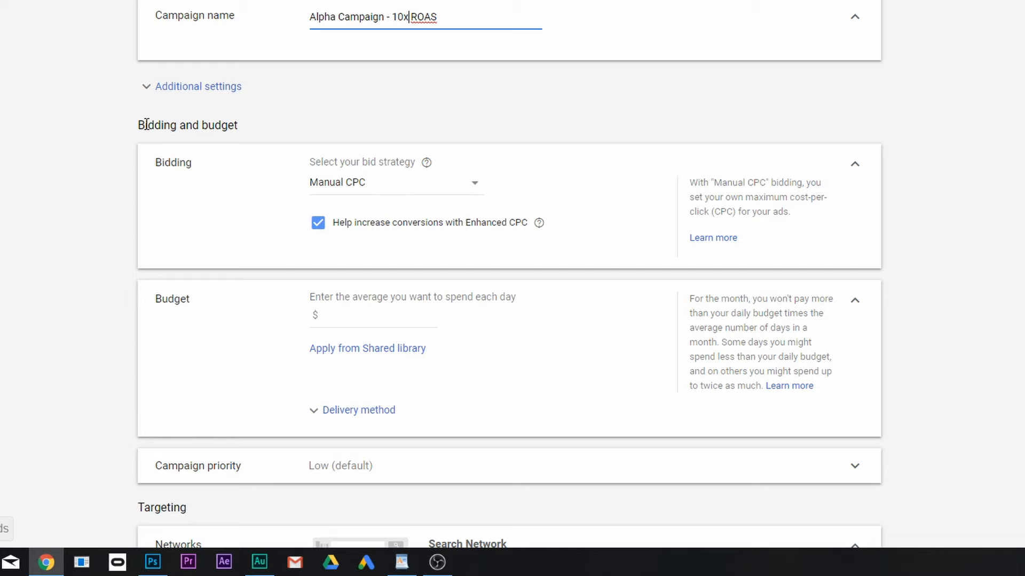
Show the additional campaign settings and check the local products option
click(160, 89)
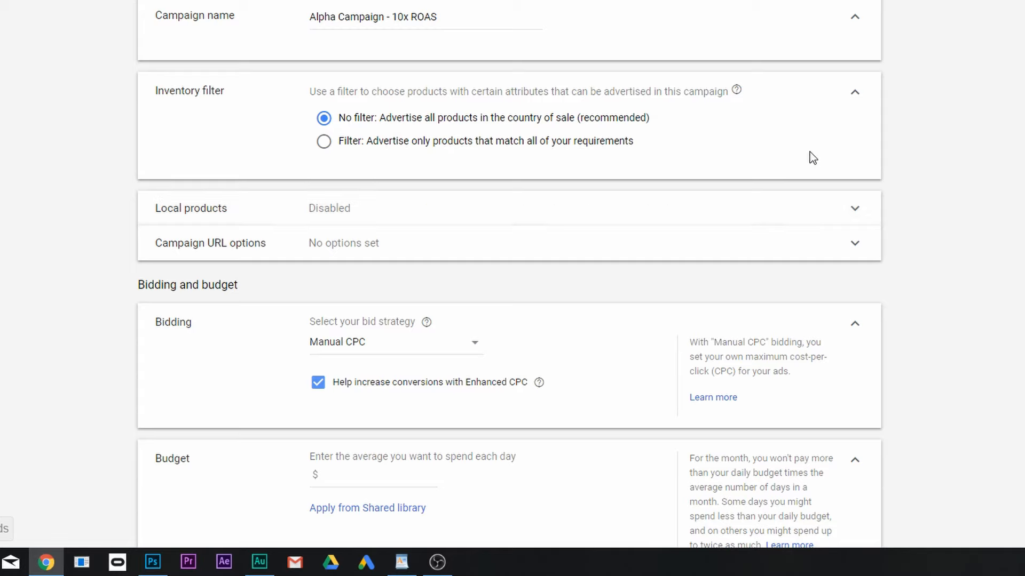
click(834, 212)
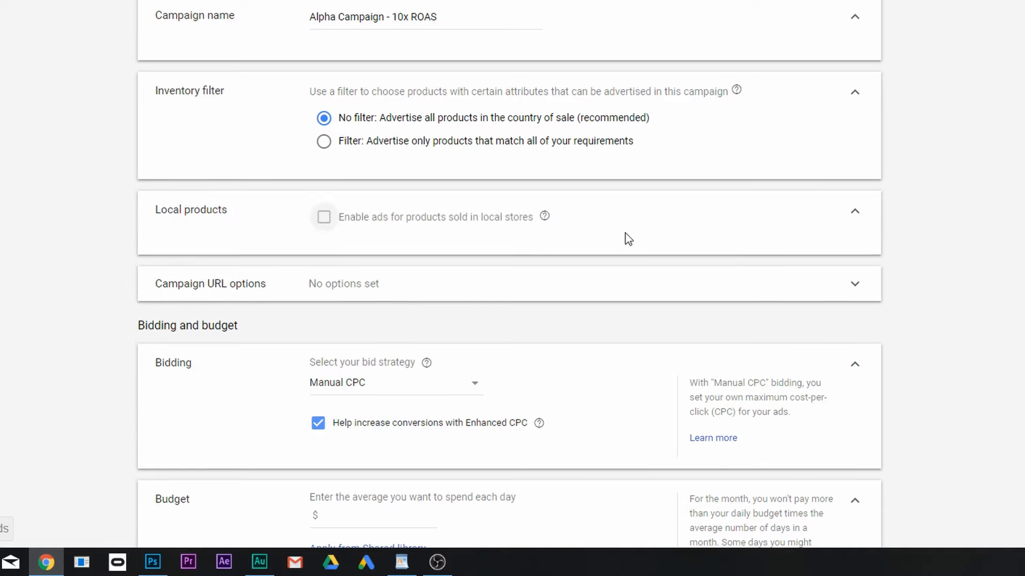
click(856, 218)
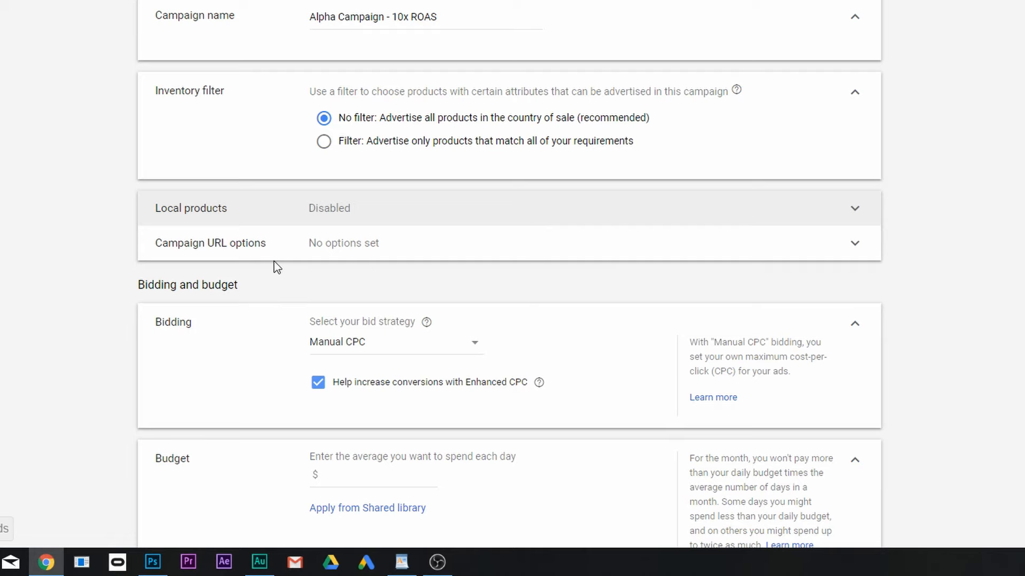
Keep Manual CPC as the bid strategy and turn off the Enhanced CPC conversion help
scroll(268, 262, down, 2)
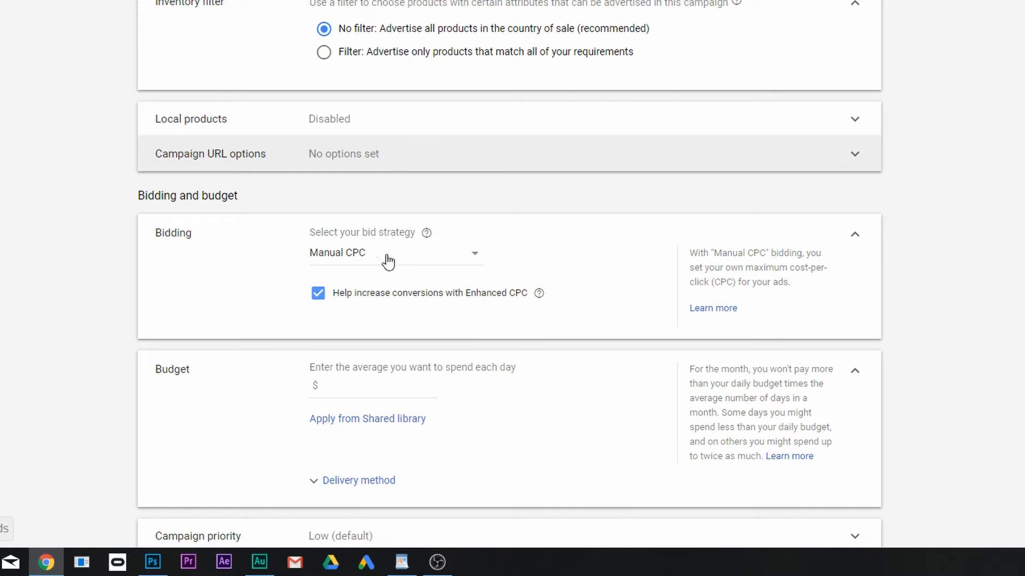
click(451, 259)
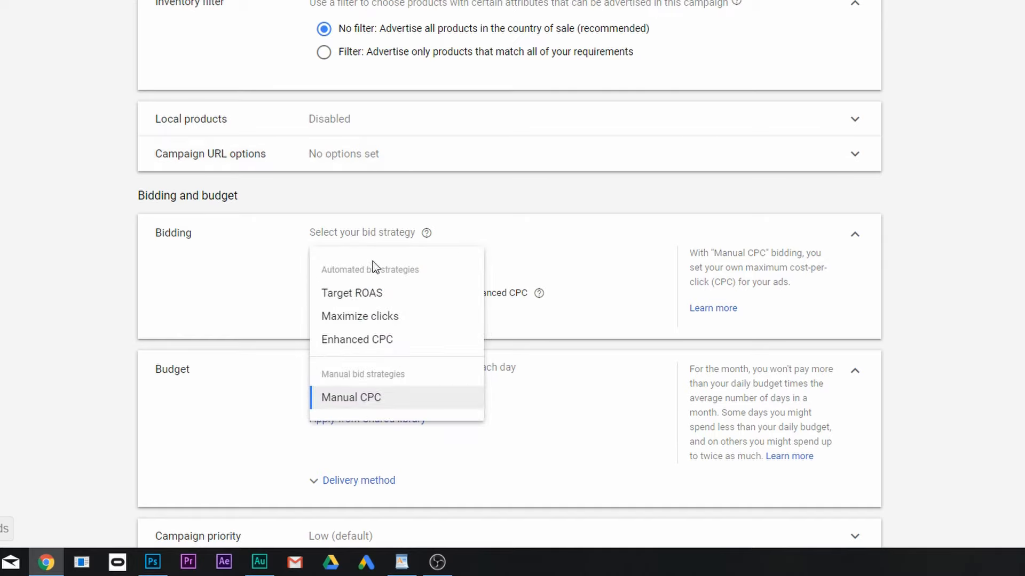
mouse_move(354, 303)
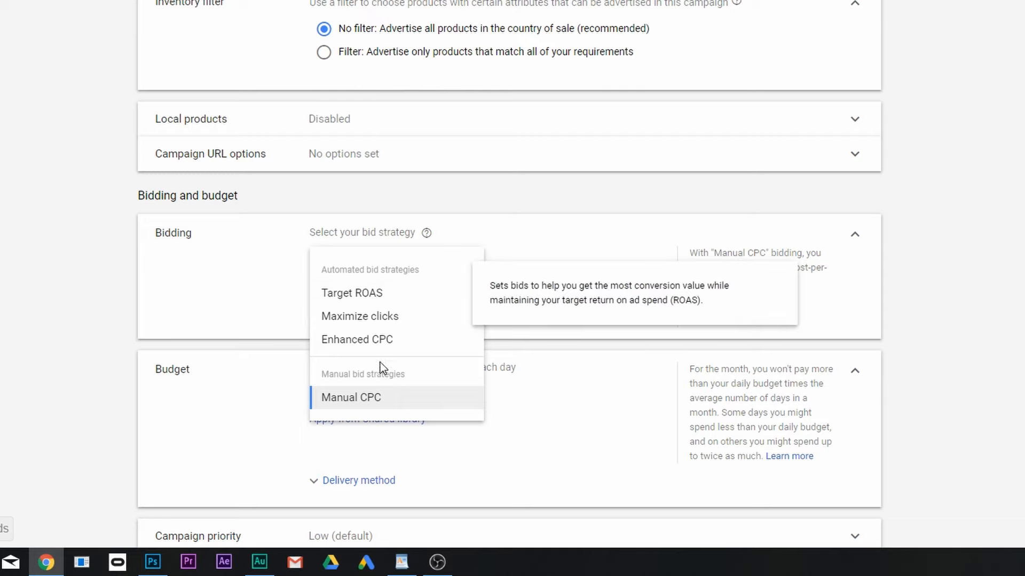
click(378, 407)
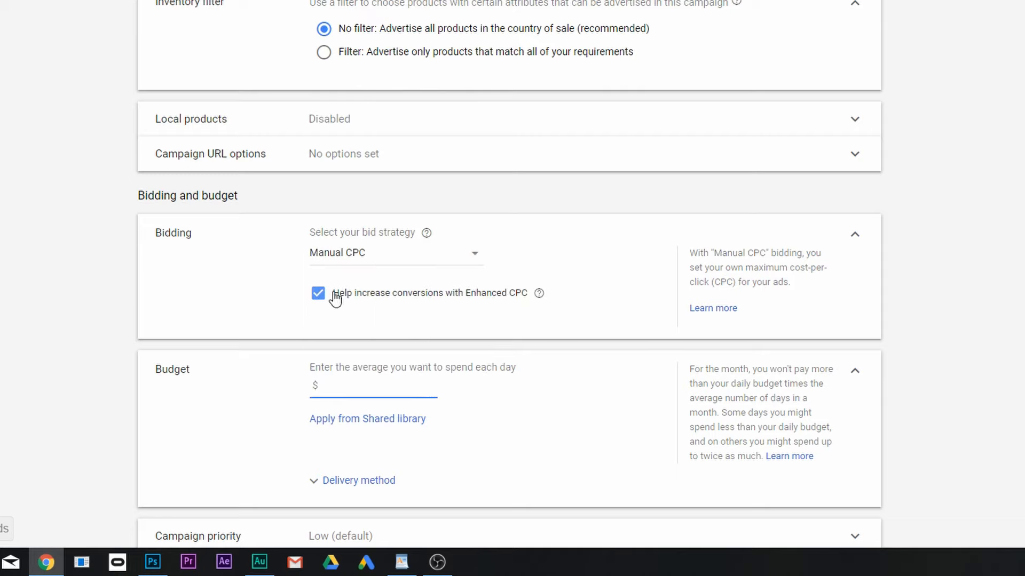
click(318, 294)
Open the Windows Calculator and place its window over the campaign form for working out the daily budget
scroll(510, 339, down, 1)
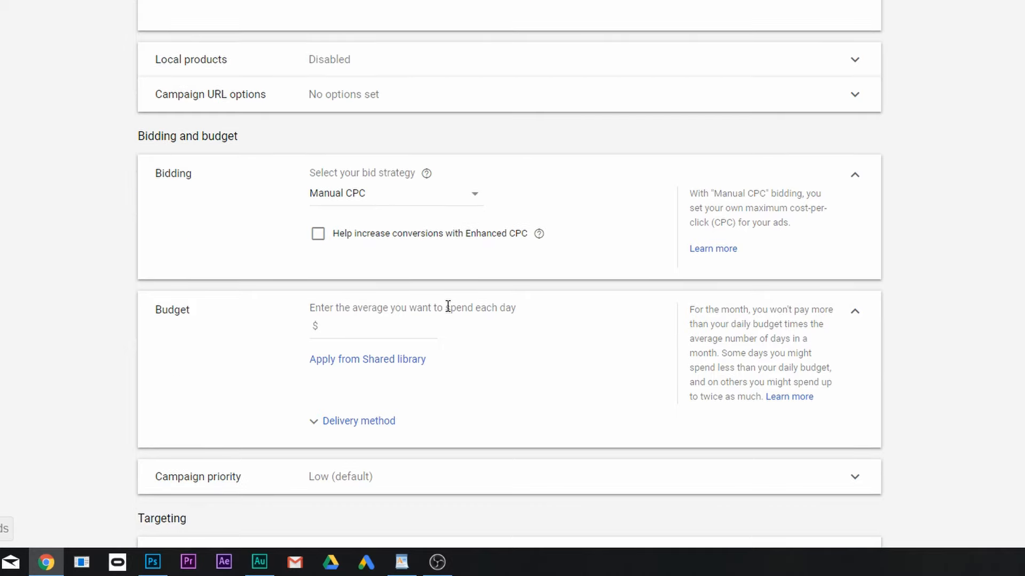
click(368, 323)
key(super)
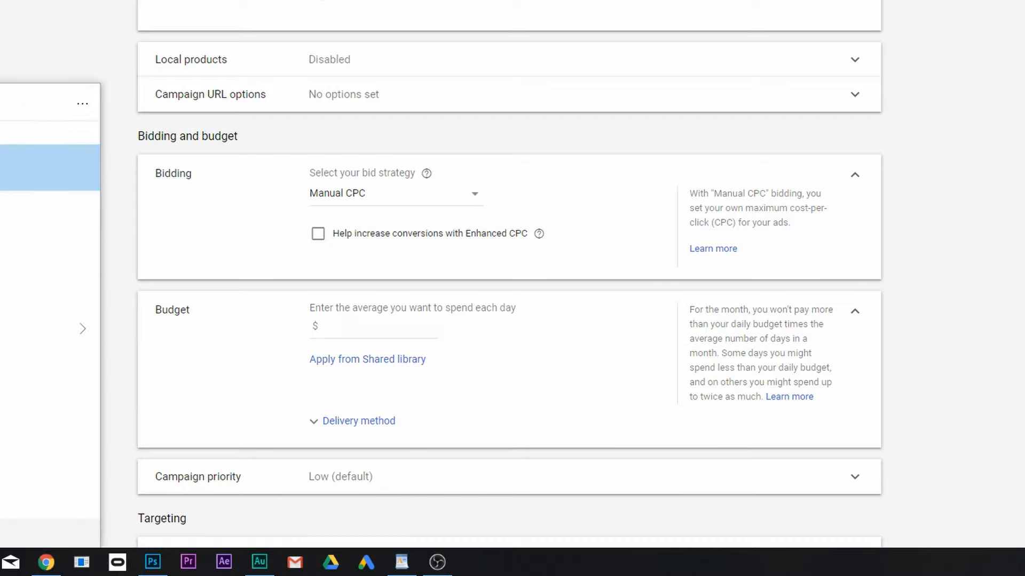
key(Return)
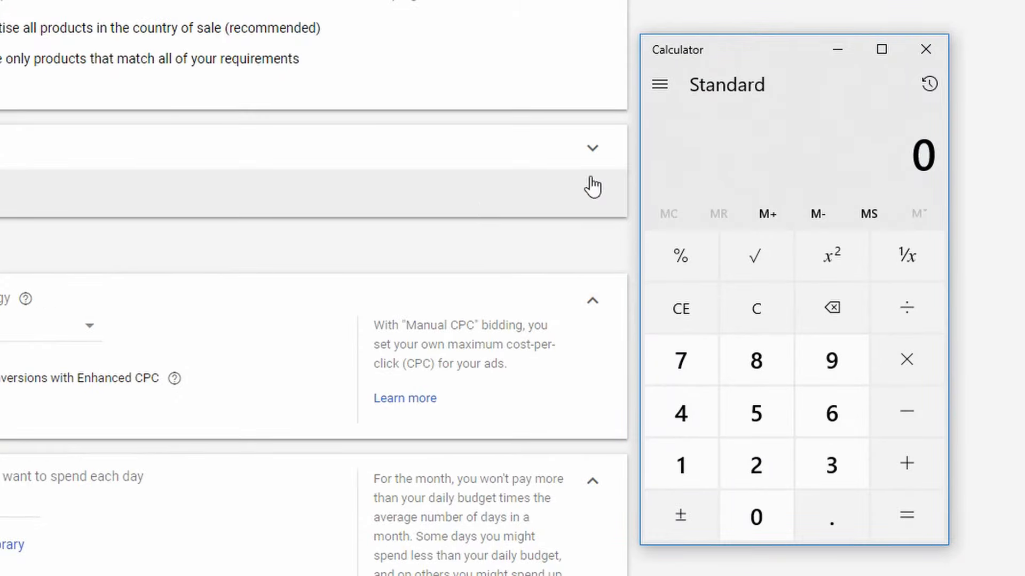
drag(773, 62, 658, 60)
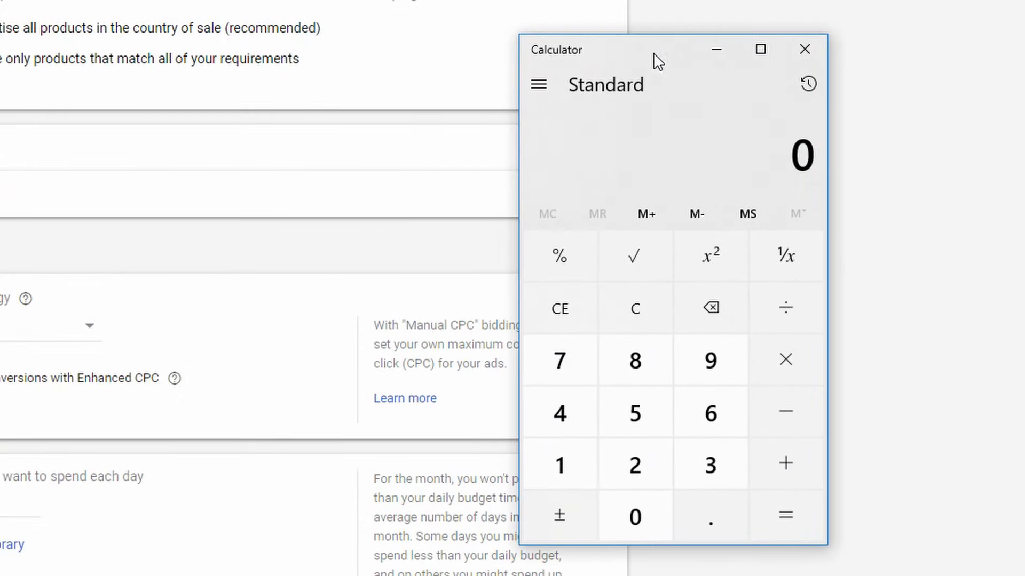
Divide 100 by 30.4 in the calculator to work out the average daily budget
click(587, 485)
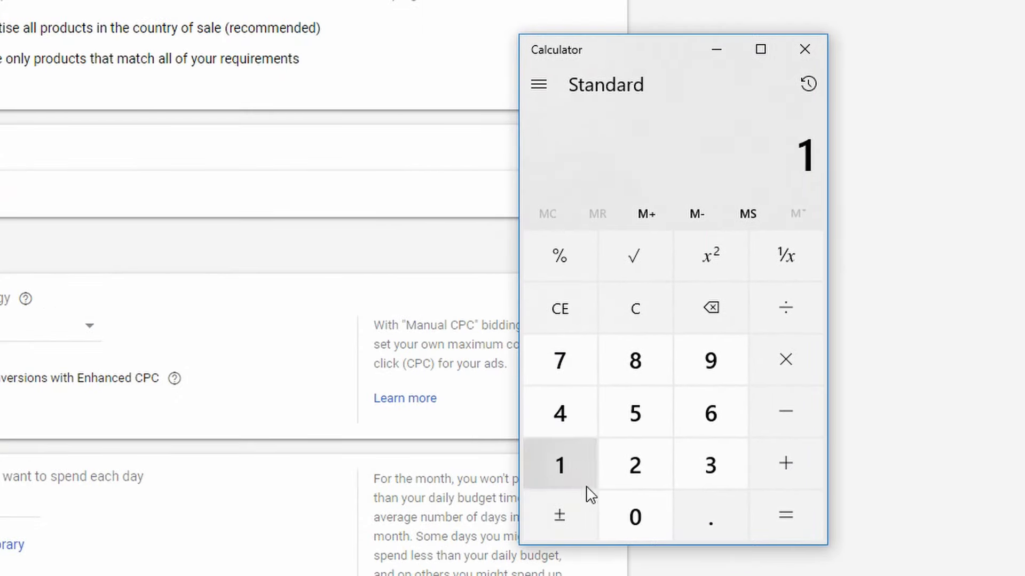
double_click(630, 513)
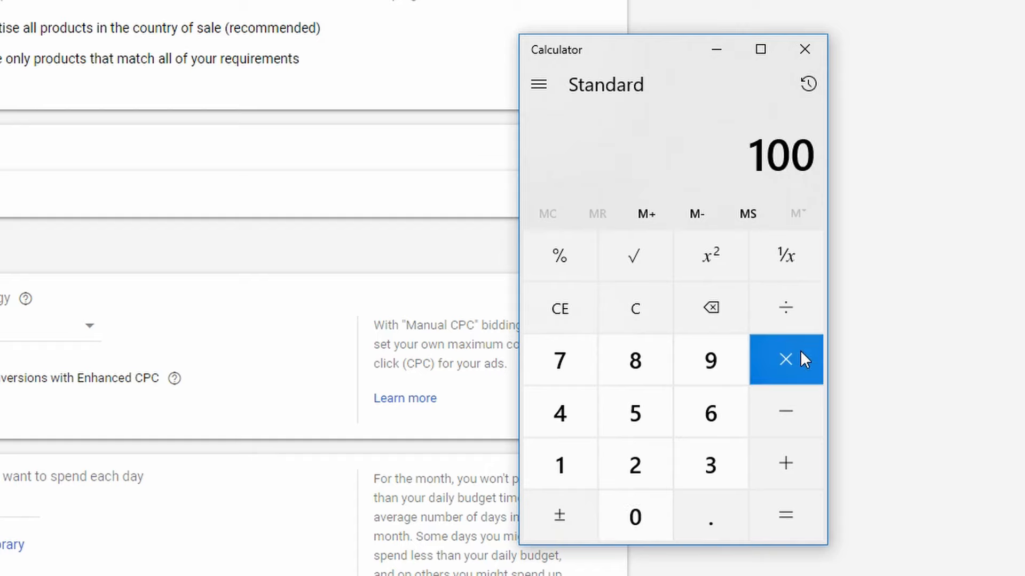
click(799, 314)
click(712, 459)
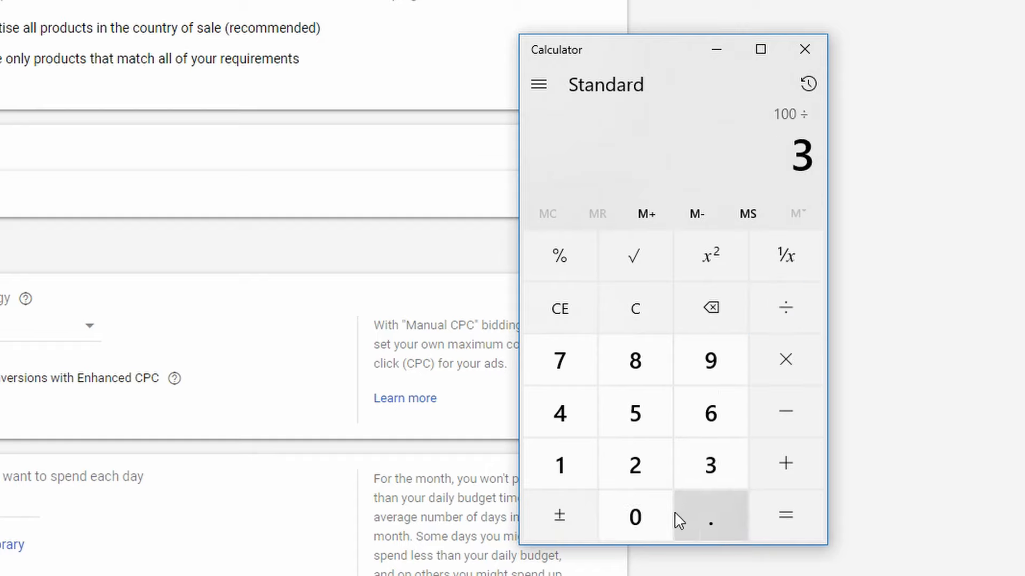
click(662, 515)
click(699, 520)
click(561, 422)
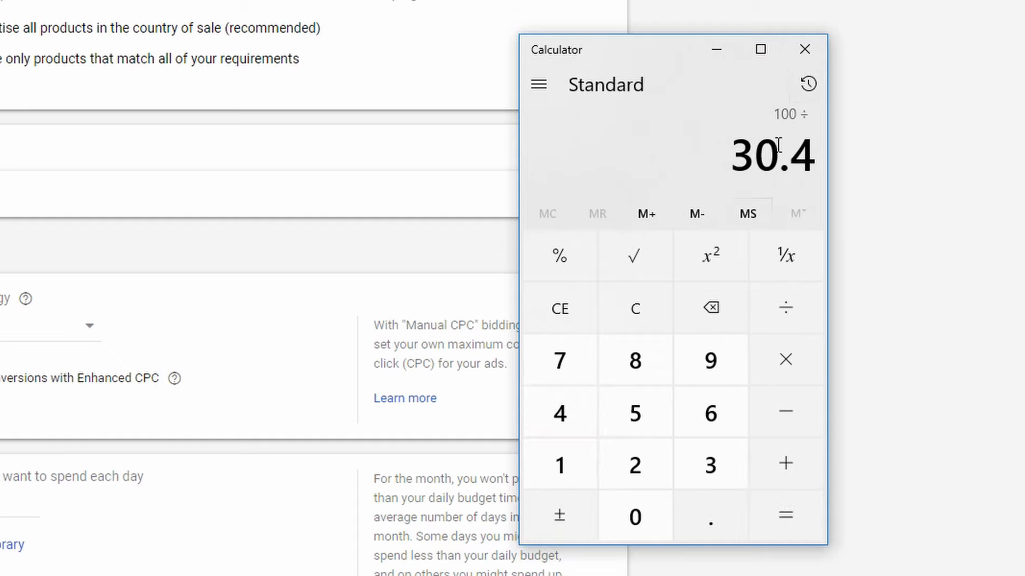
click(776, 527)
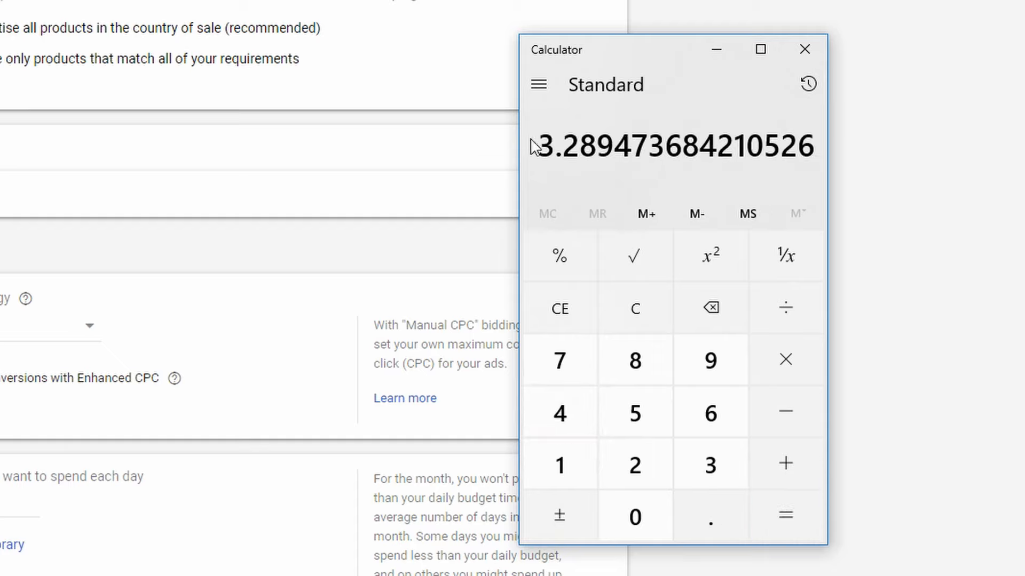
drag(540, 146, 589, 151)
click(590, 151)
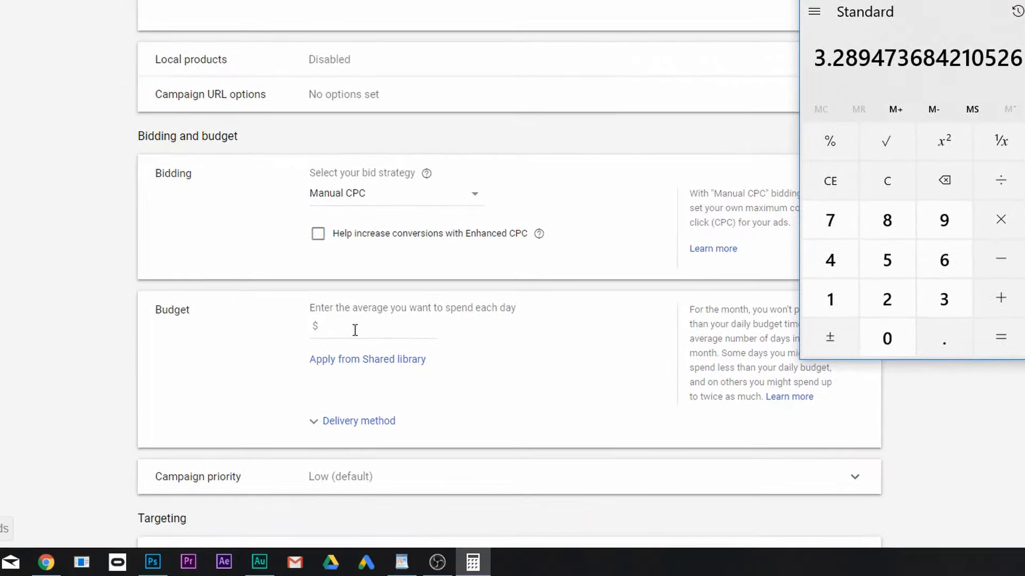
Set the average daily budget to $3.20 and show the delivery method options
click(349, 329)
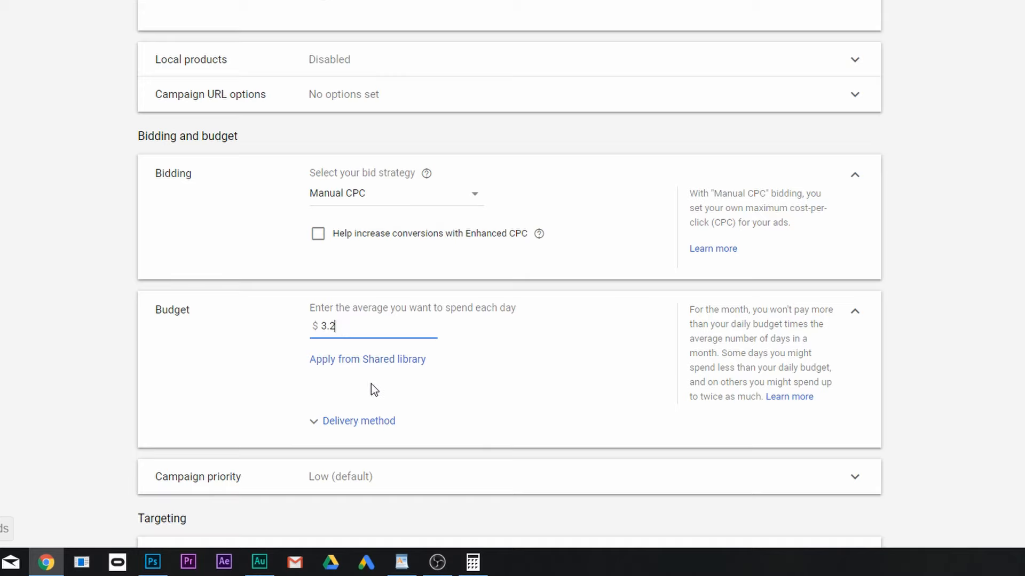
click(328, 421)
scroll(468, 407, down, 2)
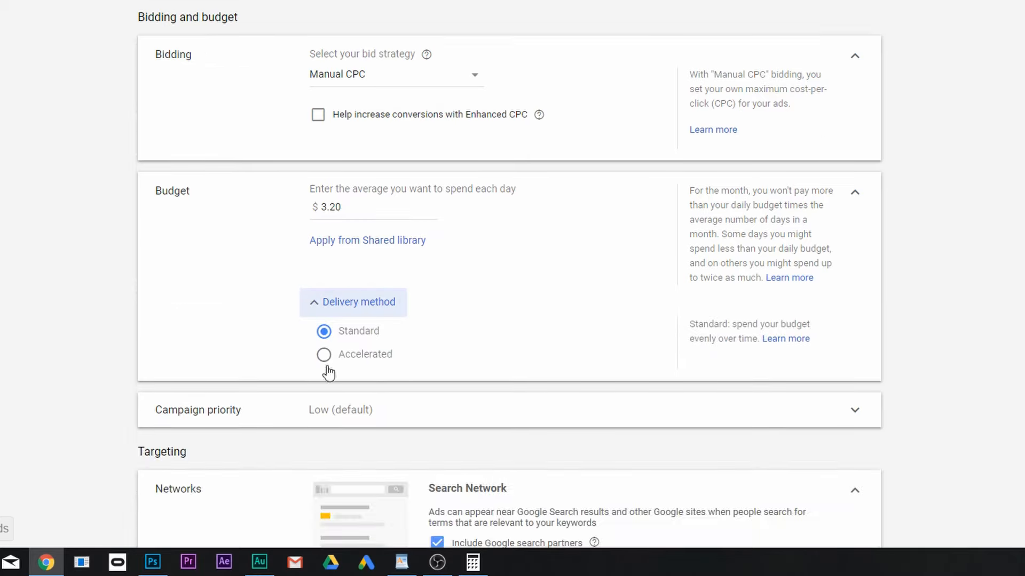
click(318, 304)
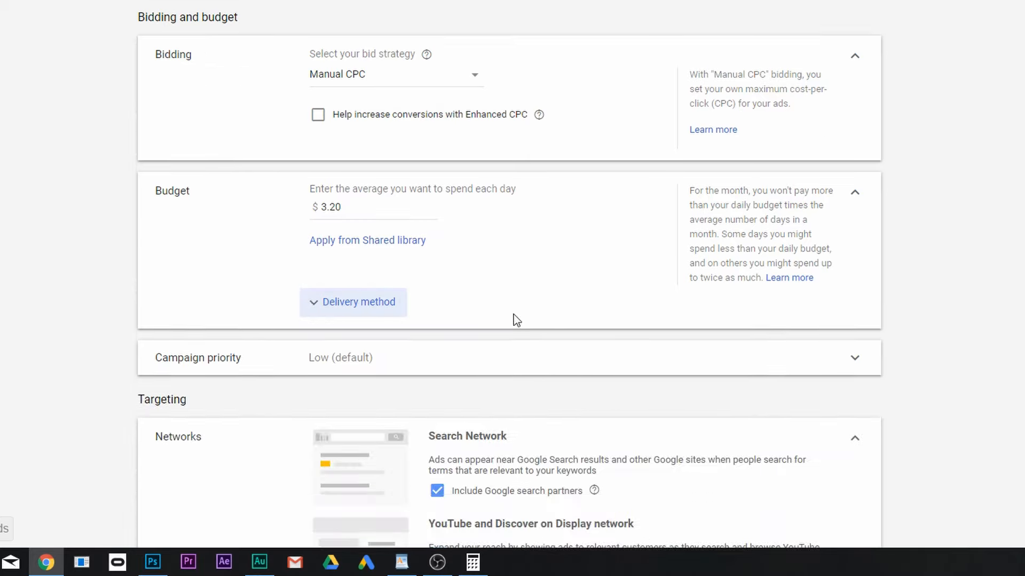
click(363, 315)
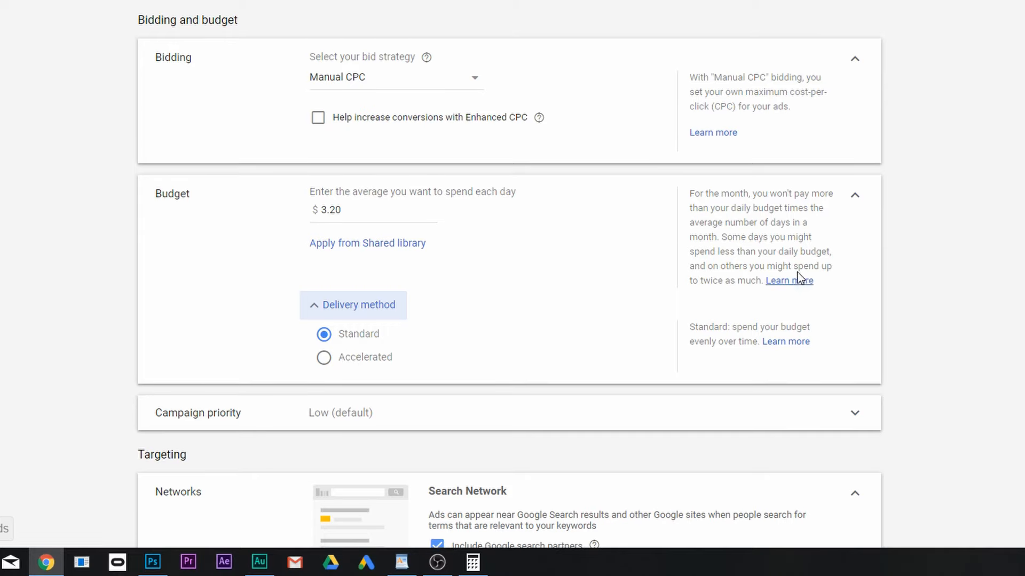
Show the campaign priority options and review the campaign name, bidding and budget settings
click(455, 412)
scroll(769, 382, up, 4)
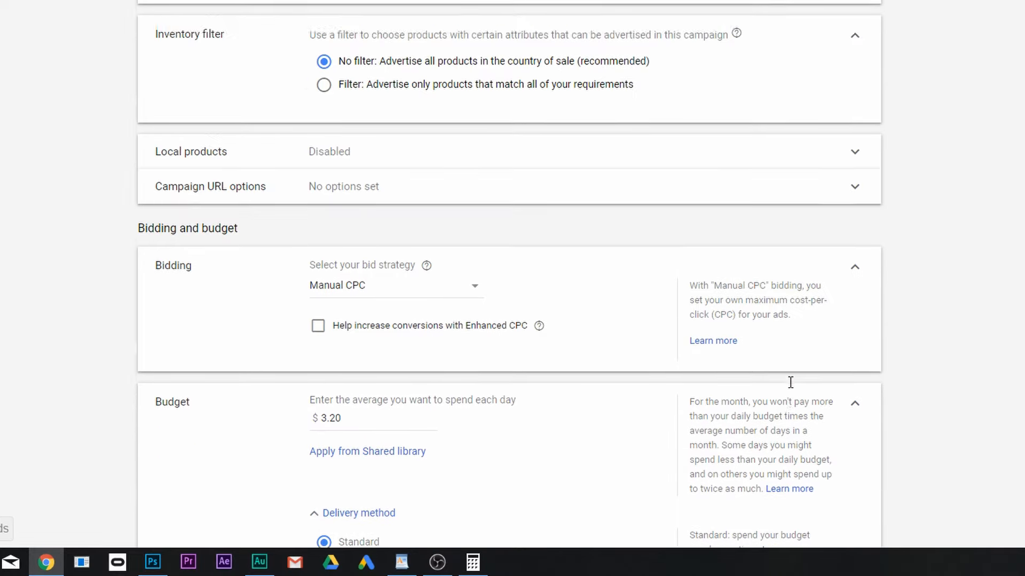
scroll(789, 384, down, 2)
scroll(790, 391, up, 4)
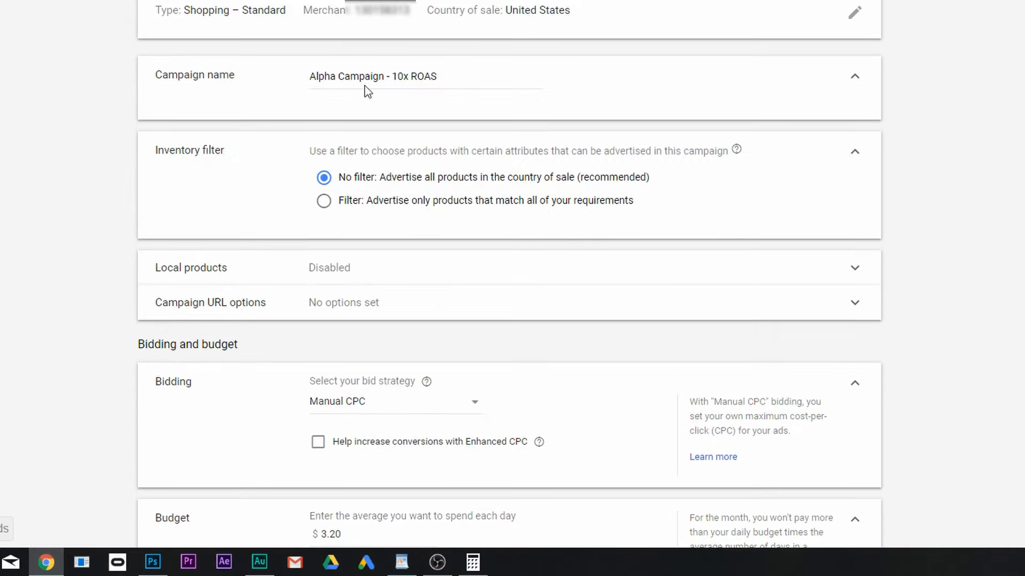
scroll(615, 288, down, 10)
scroll(599, 267, up, 1)
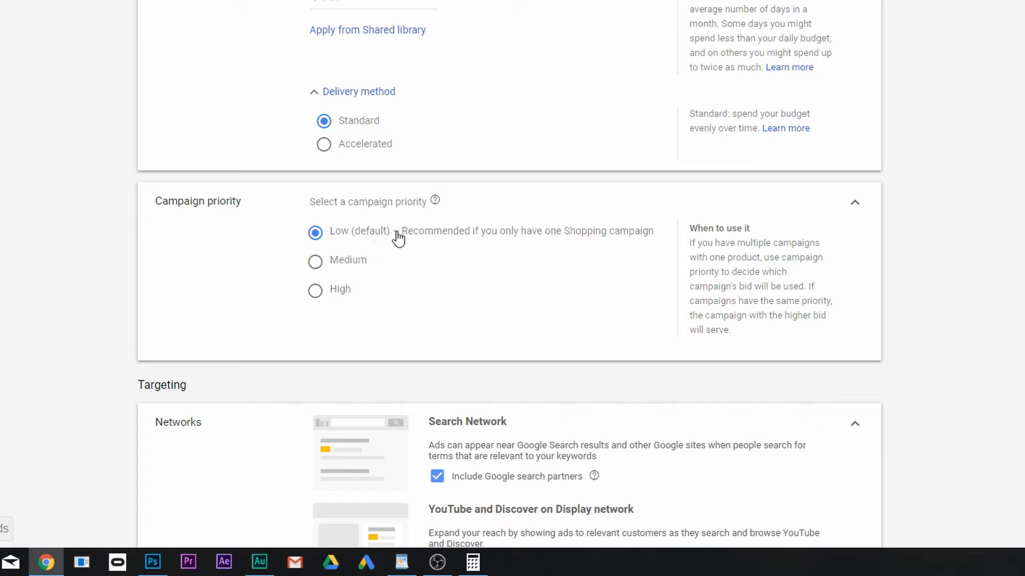
Set the campaign priority to High
click(315, 291)
scroll(822, 272, up, 3)
scroll(811, 271, up, 2)
scroll(795, 271, down, 4)
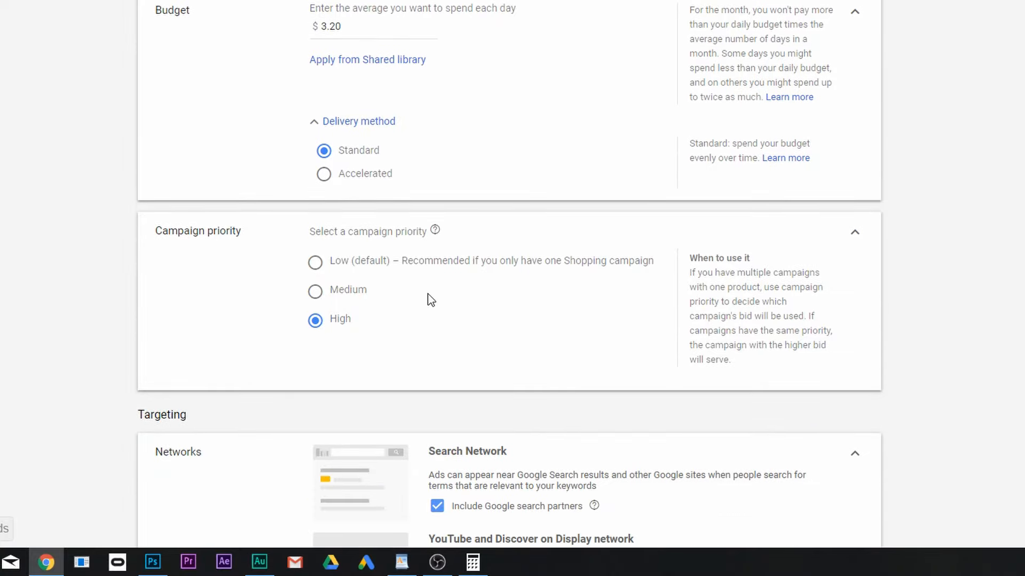
Set the campaign priority to Low (default), recommended for a single Shopping campaign
click(315, 263)
scroll(389, 275, up, 8)
scroll(391, 273, down, 8)
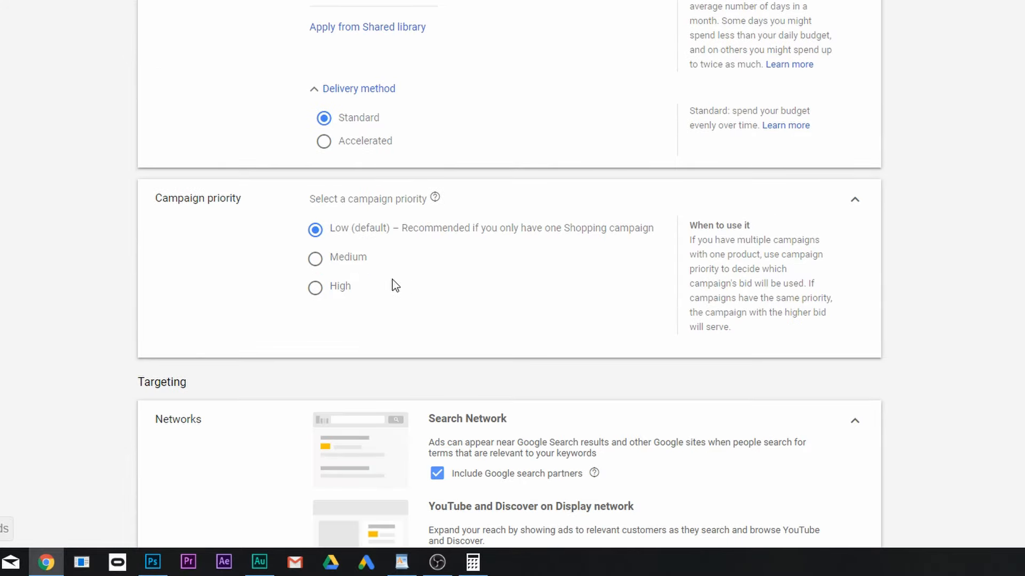
Exclude Google search partners and YouTube and Discover on Display network from the campaign's networks
scroll(395, 284, down, 5)
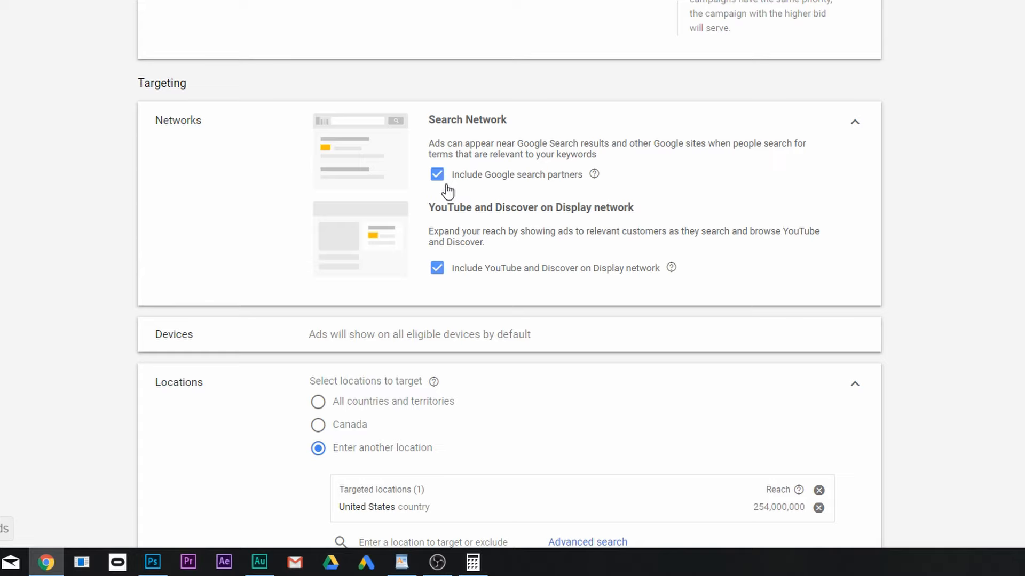
click(436, 269)
click(437, 176)
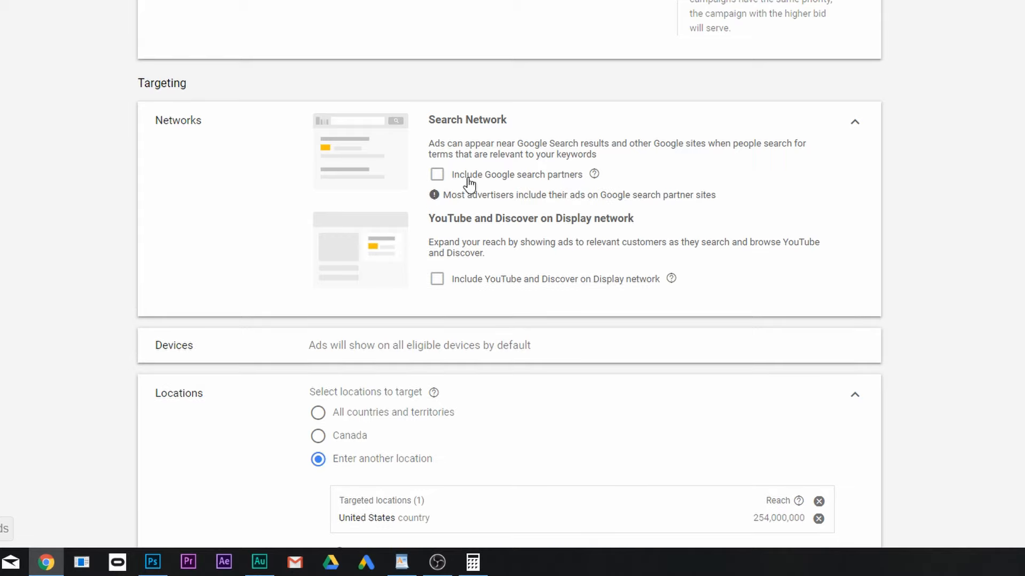
scroll(675, 184, up, 1)
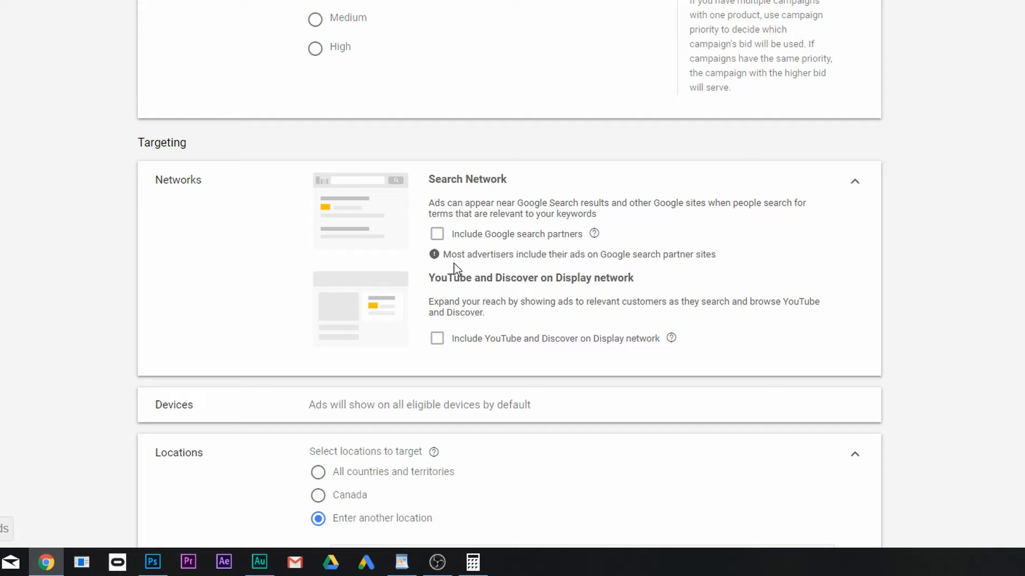
Search the locations for hawaii and exclude the state of Hawaii, United States from the targeting
scroll(470, 267, down, 5)
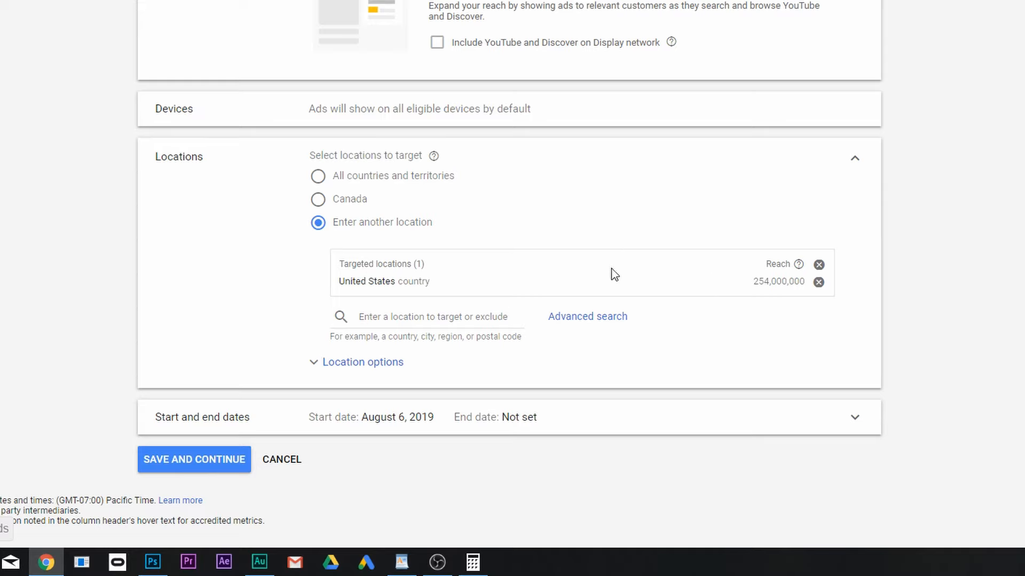
click(456, 318)
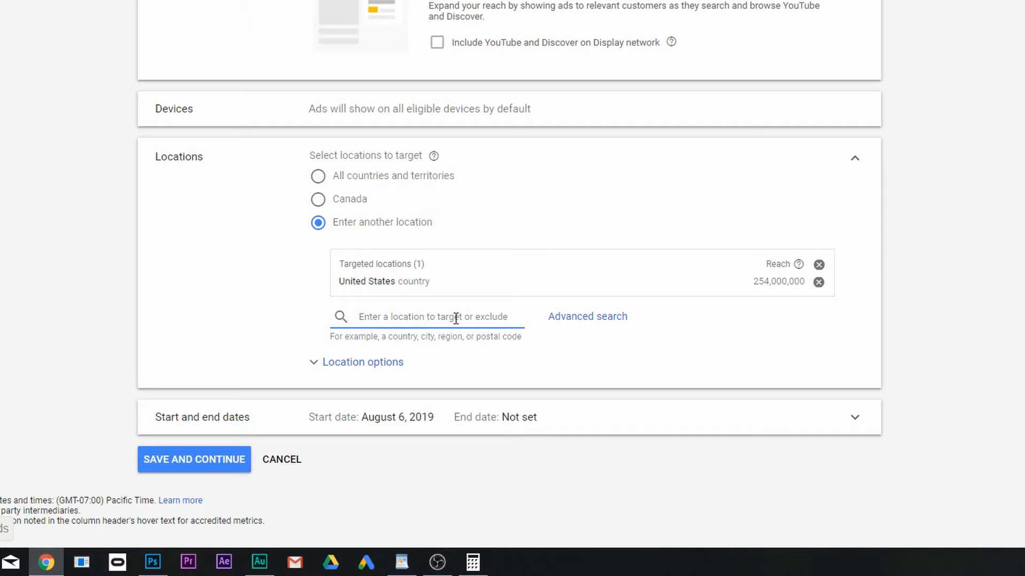
text(hawaii)
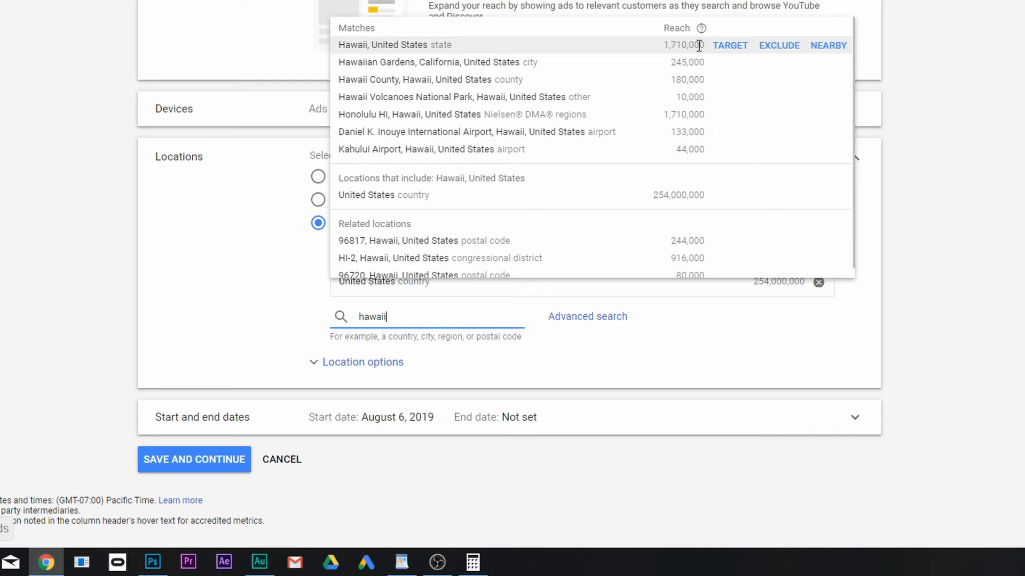
click(794, 49)
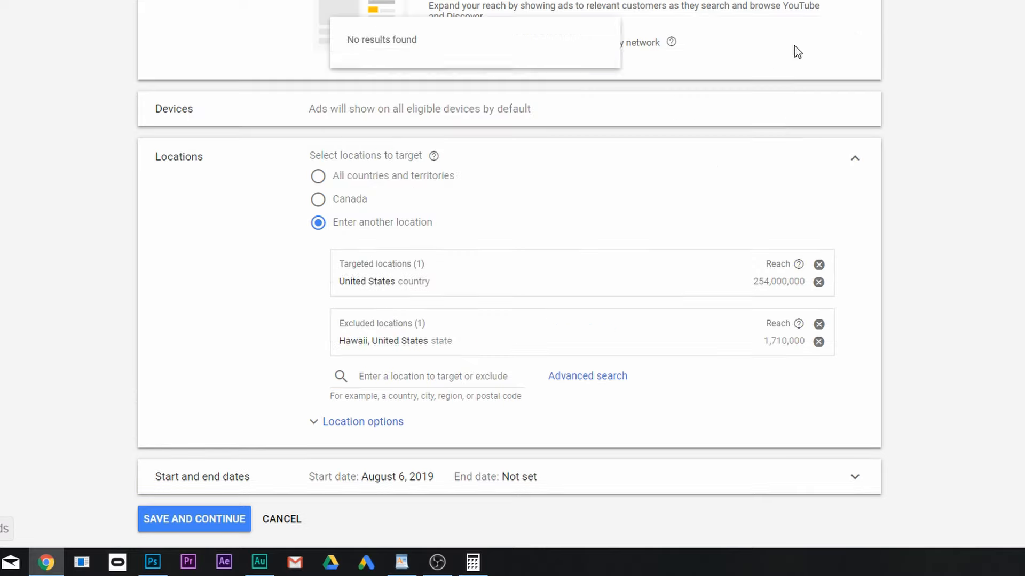
click(424, 376)
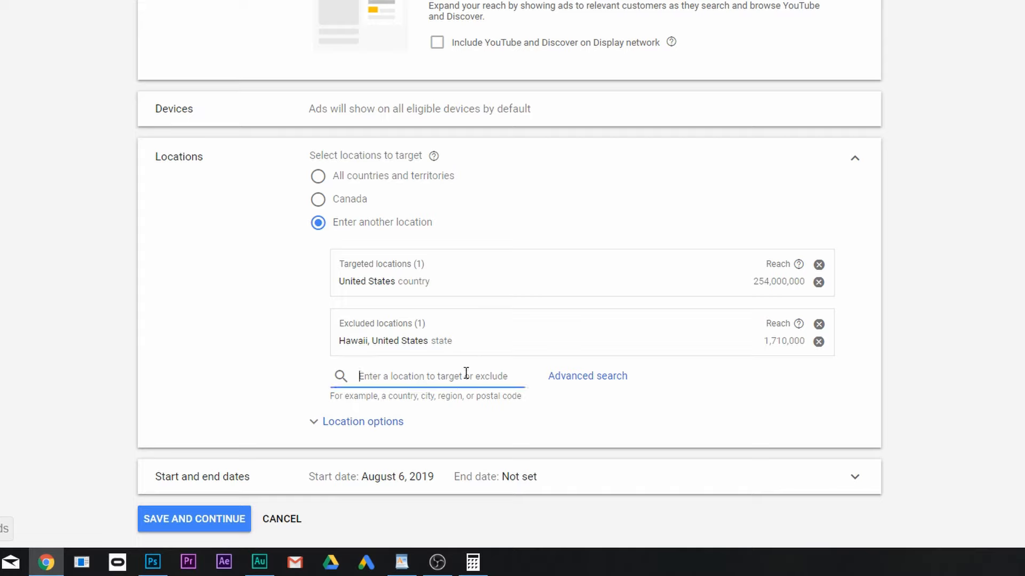
Set the location options to target people in or regularly in the targeted locations and exclude people in the excluded locations
click(376, 424)
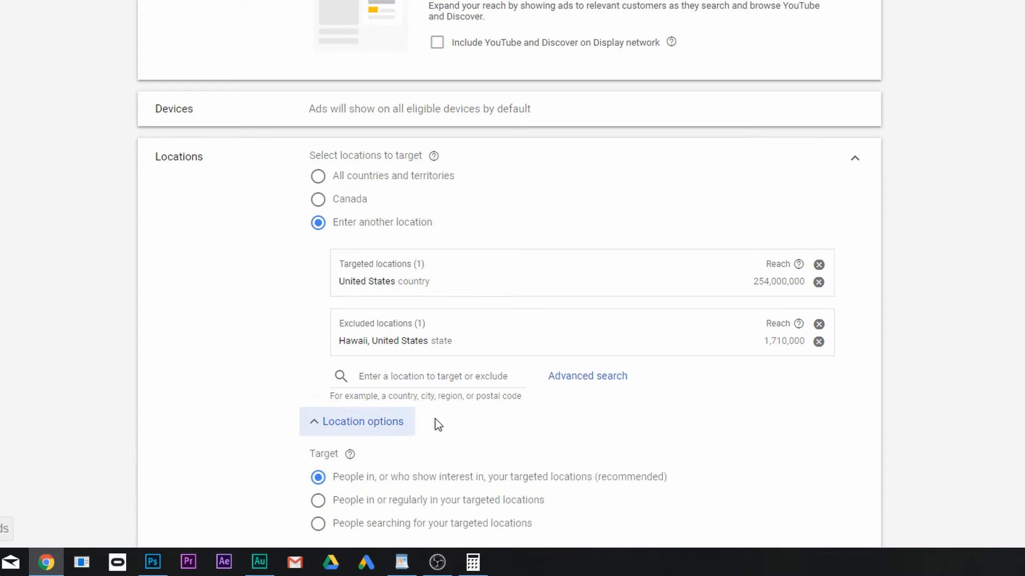
scroll(438, 424, down, 4)
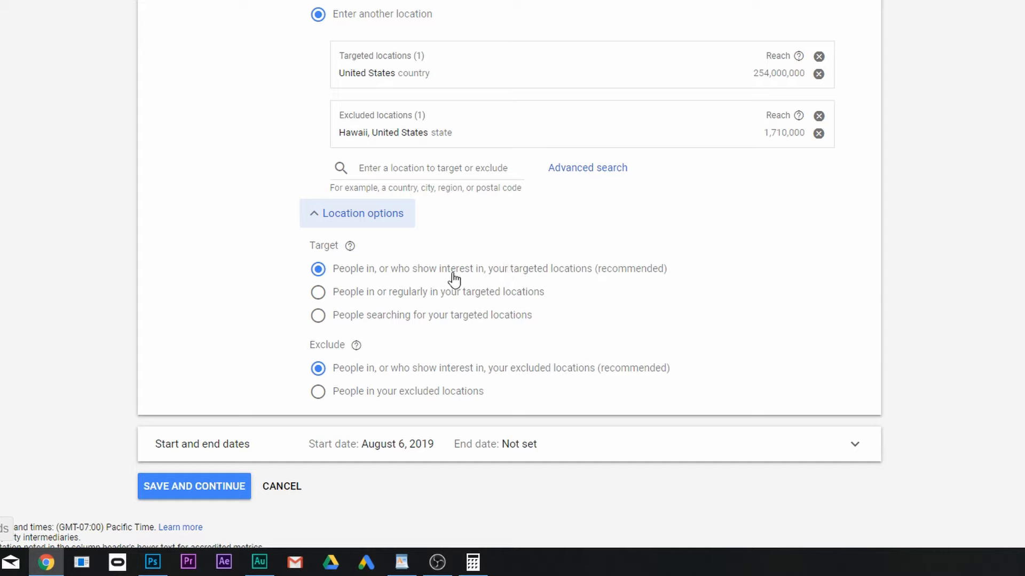
click(368, 298)
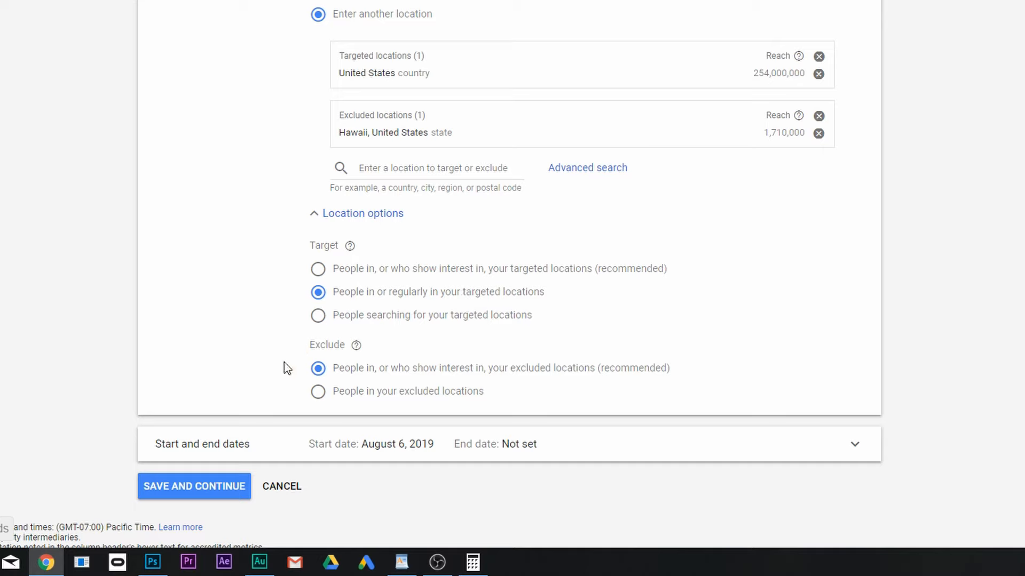
click(319, 394)
scroll(465, 385, down, 1)
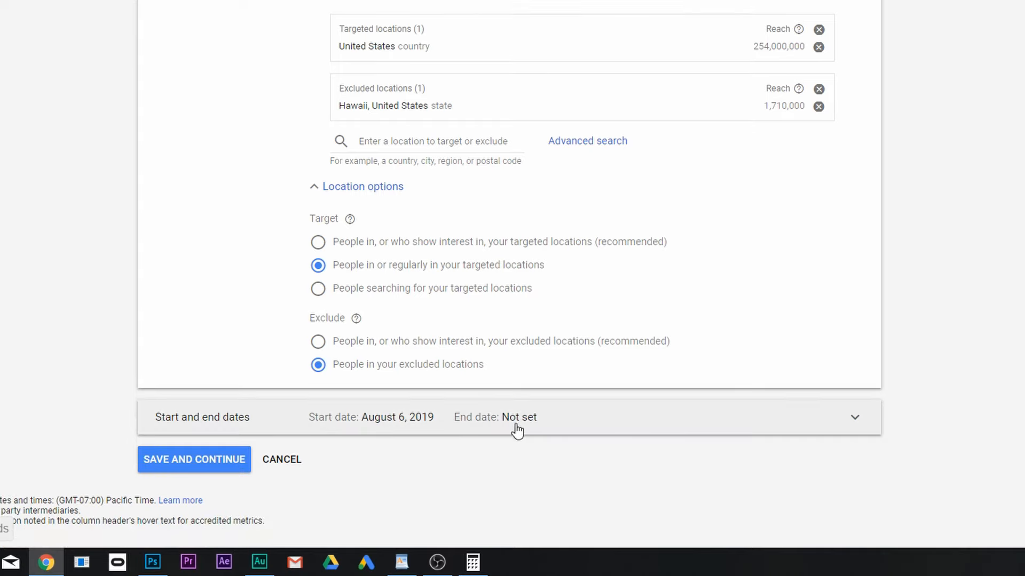
Save the campaign settings and choose Product Shopping as the first ad group's type
click(222, 465)
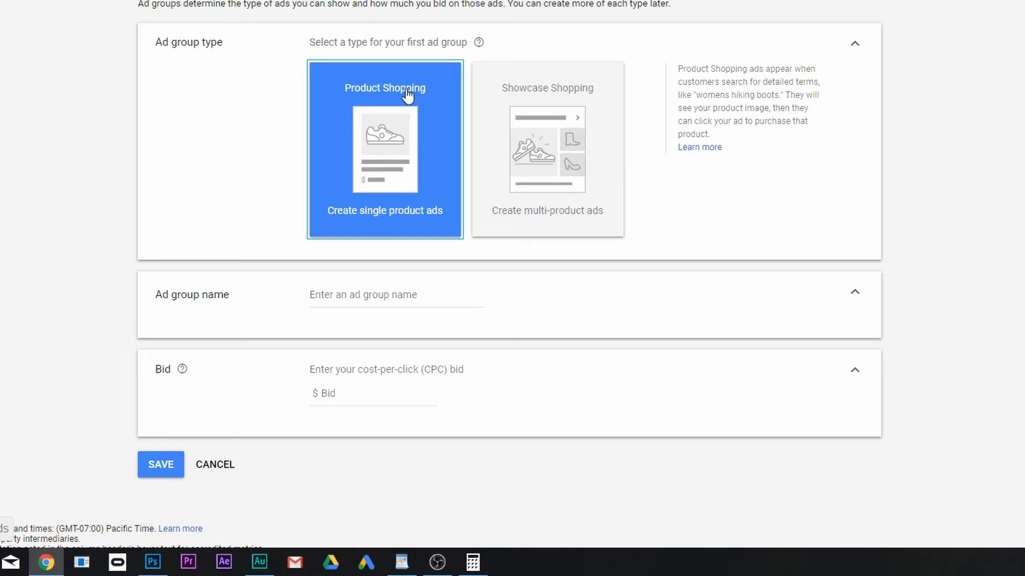
click(379, 168)
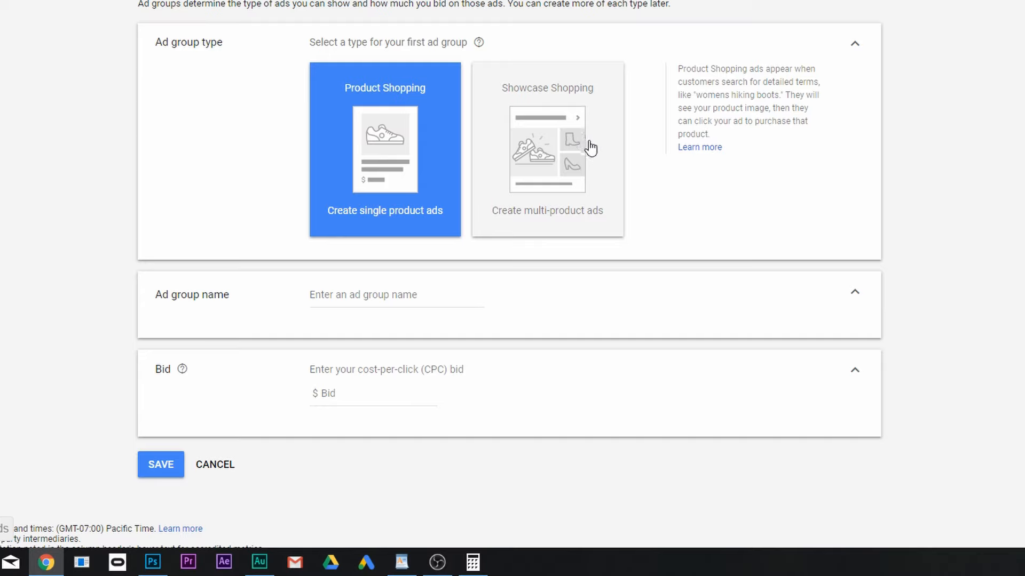
Name the ad group "Alpha - 10x ROAS"
click(373, 299)
text(Alpha - 10)
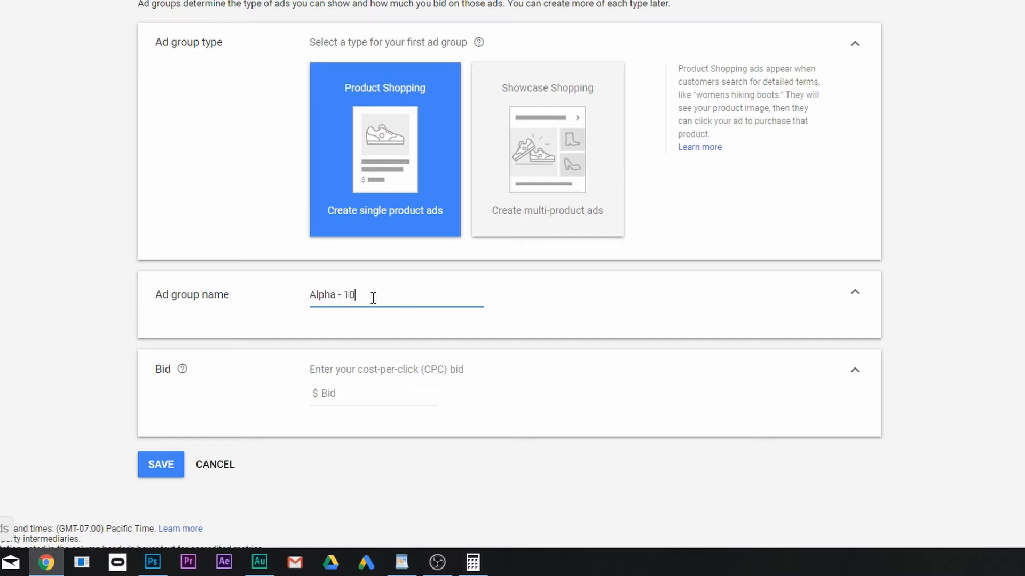
text(OAS)
scroll(384, 347, down, 1)
click(340, 268)
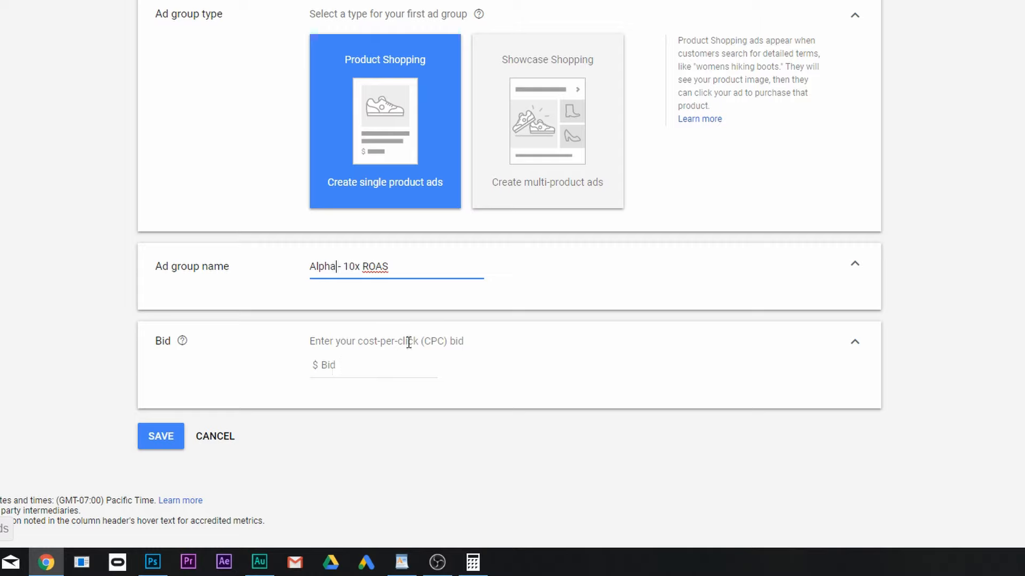
Set the ad group's cost-per-click bid to $1 and save the ad group
click(358, 368)
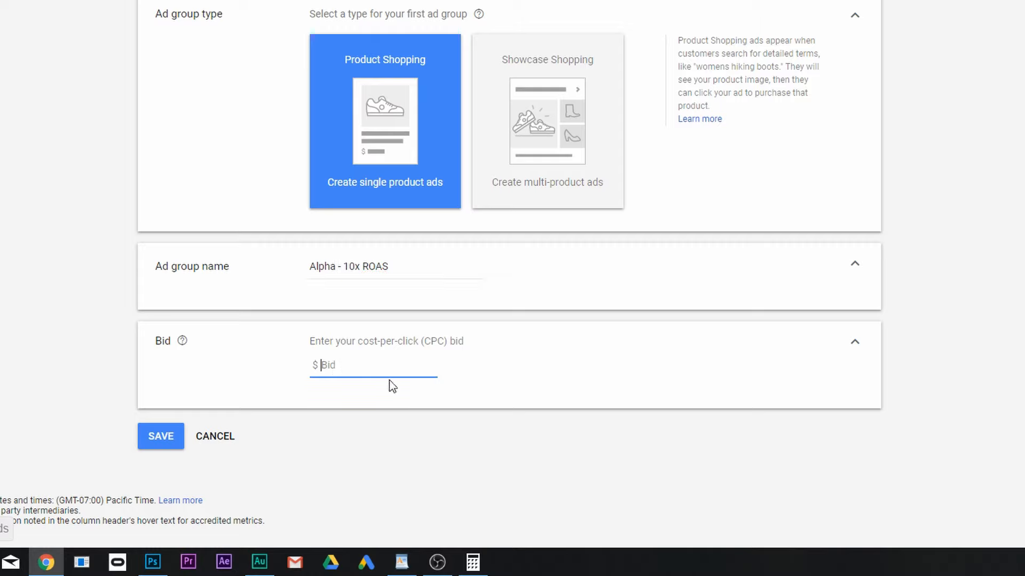
text(1)
drag(341, 364, 322, 372)
click(339, 364)
click(163, 438)
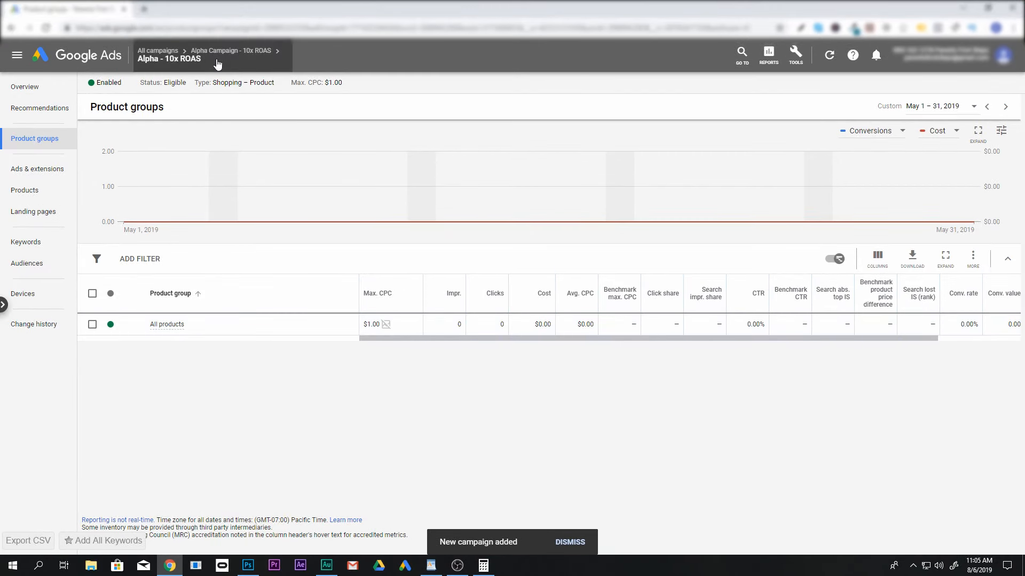
Go to the list of all campaigns and pause Alpha Campaign - 10x ROAS
mouse_move(179, 60)
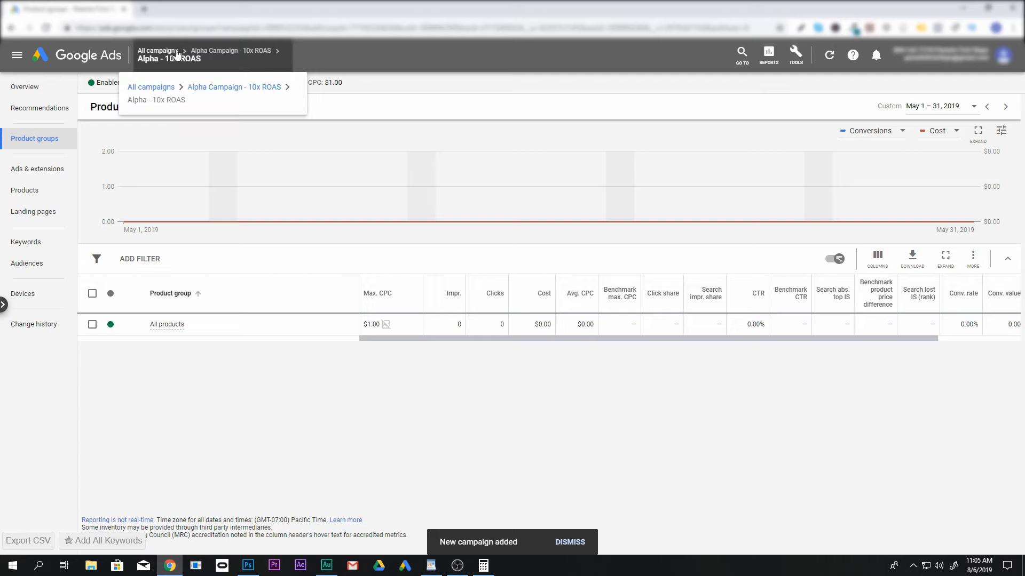
click(176, 52)
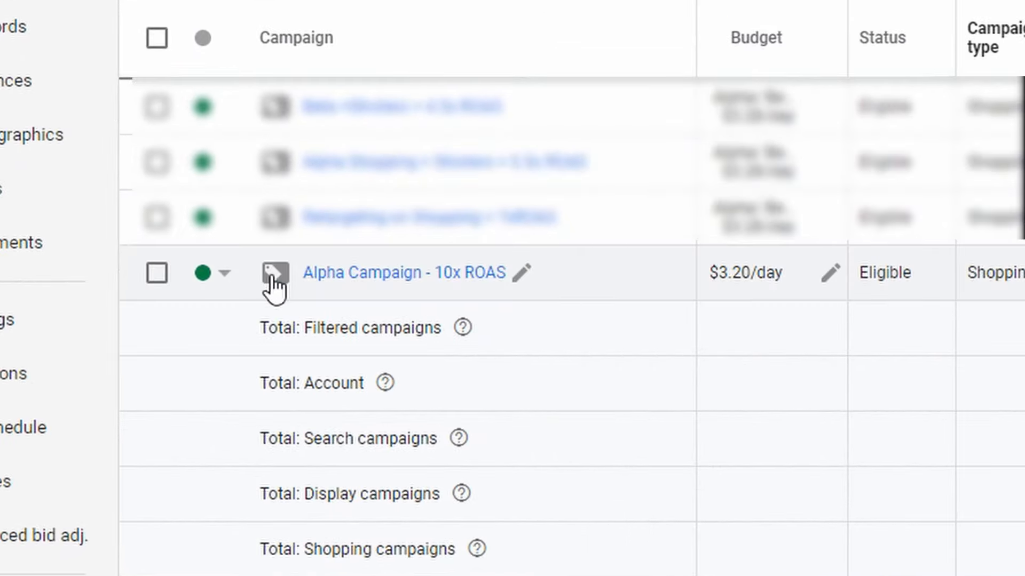
click(222, 274)
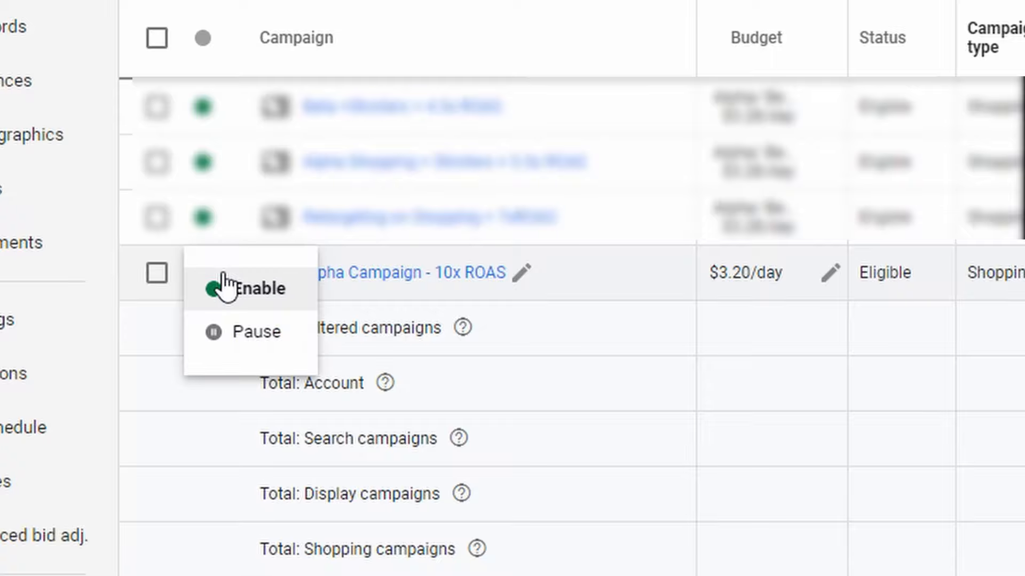
click(231, 331)
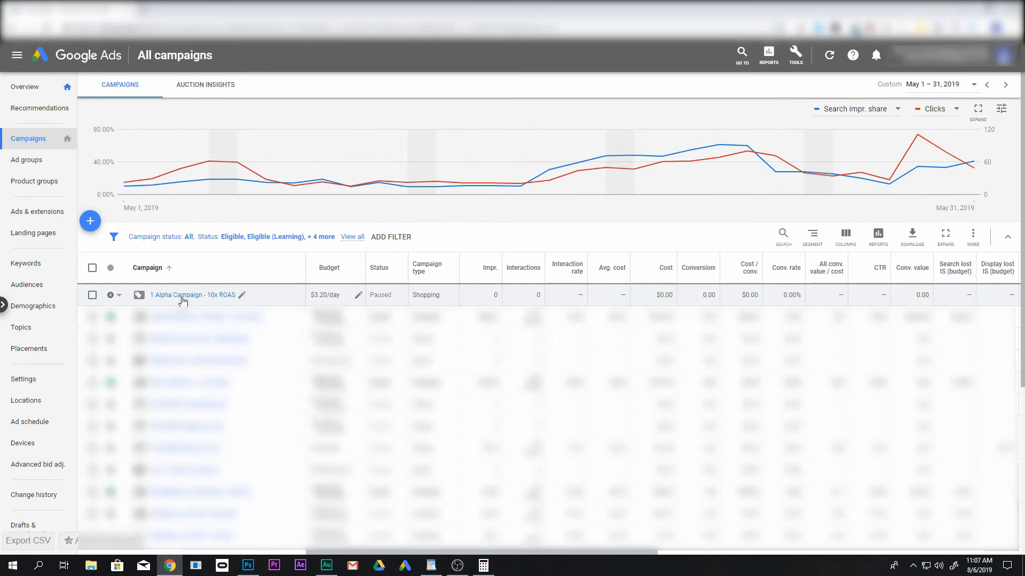
Open the Alpha - 10x ROAS ad group of the paused campaign and start a subdivision of All products
click(202, 295)
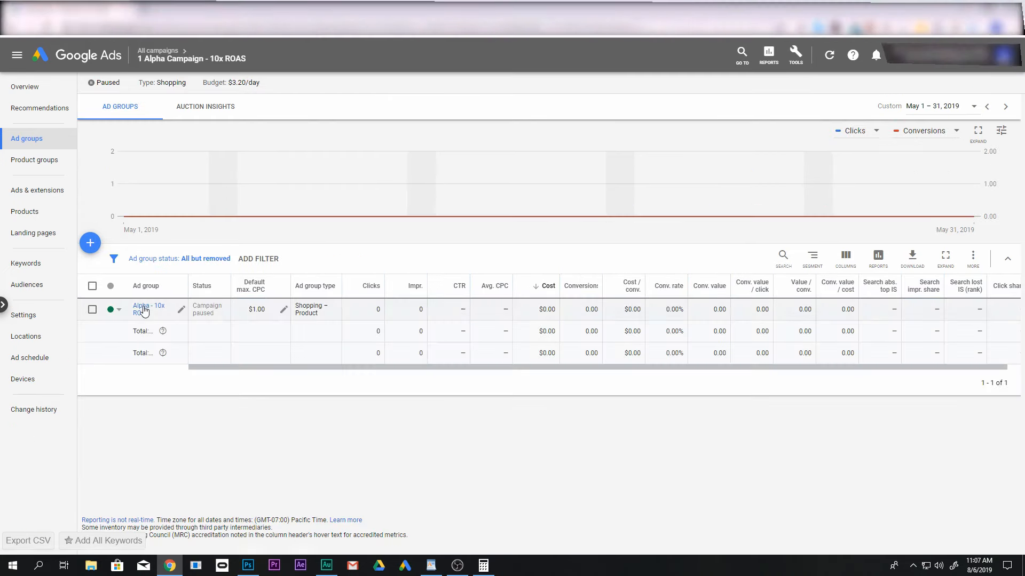
click(143, 308)
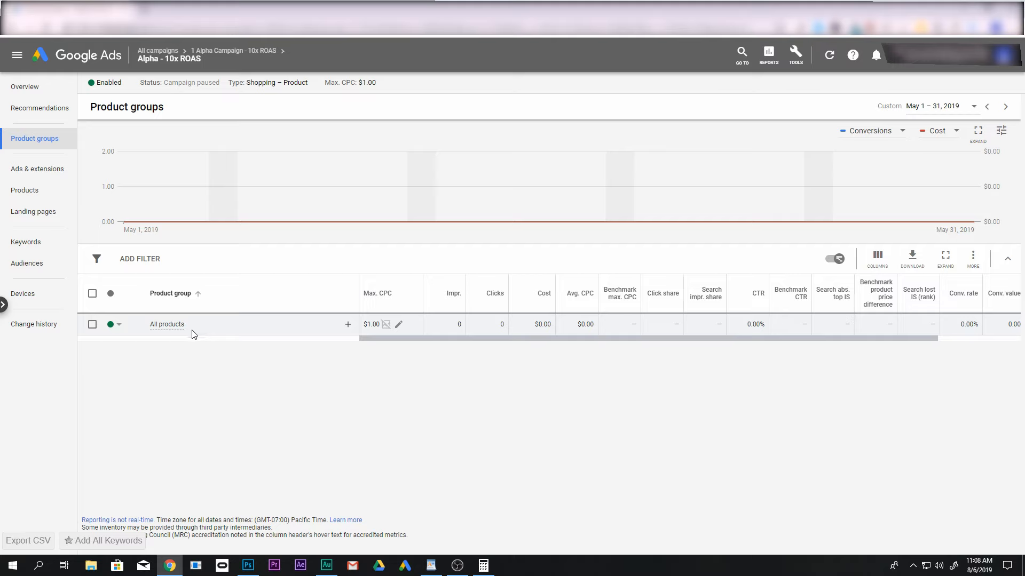
mouse_move(164, 328)
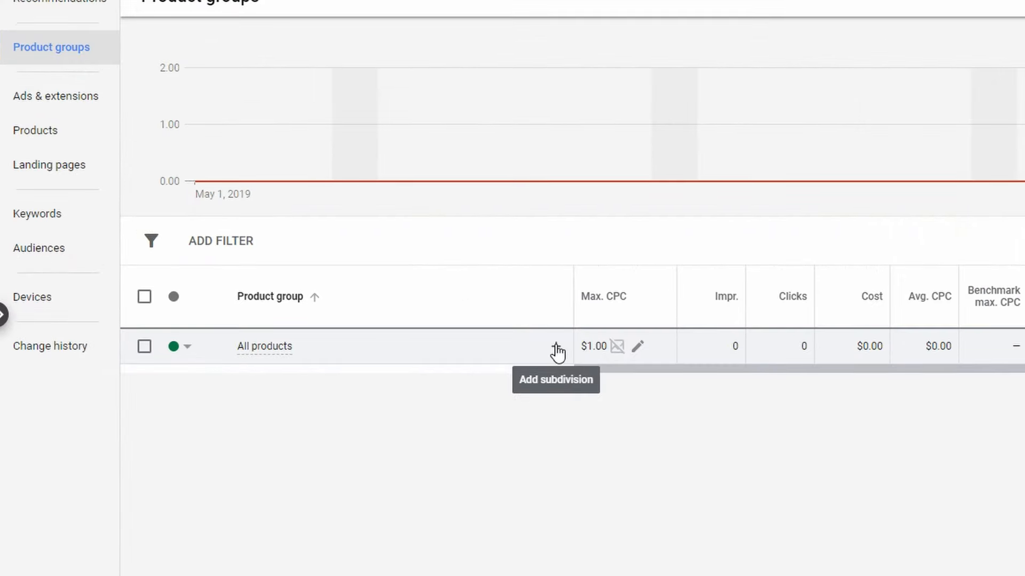
click(555, 346)
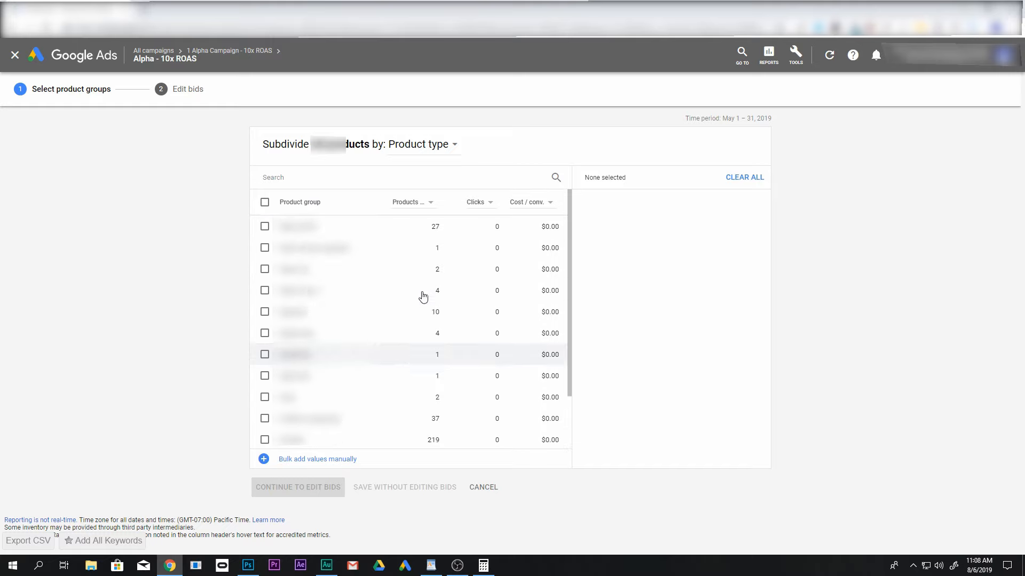
Review the available subdivision attributes, including the custom labels, and subdivide the products by Brand
click(445, 151)
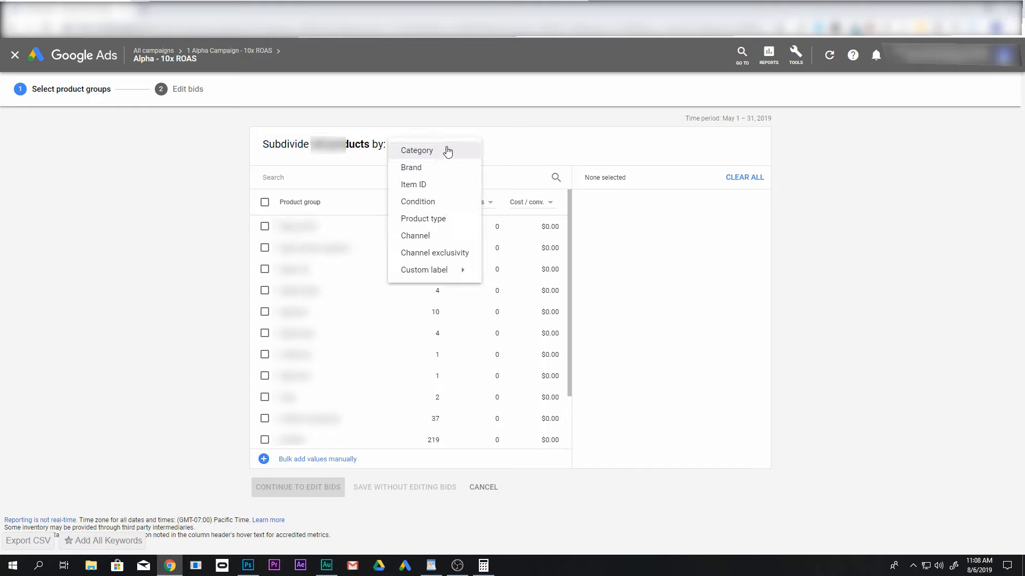
click(511, 141)
click(437, 148)
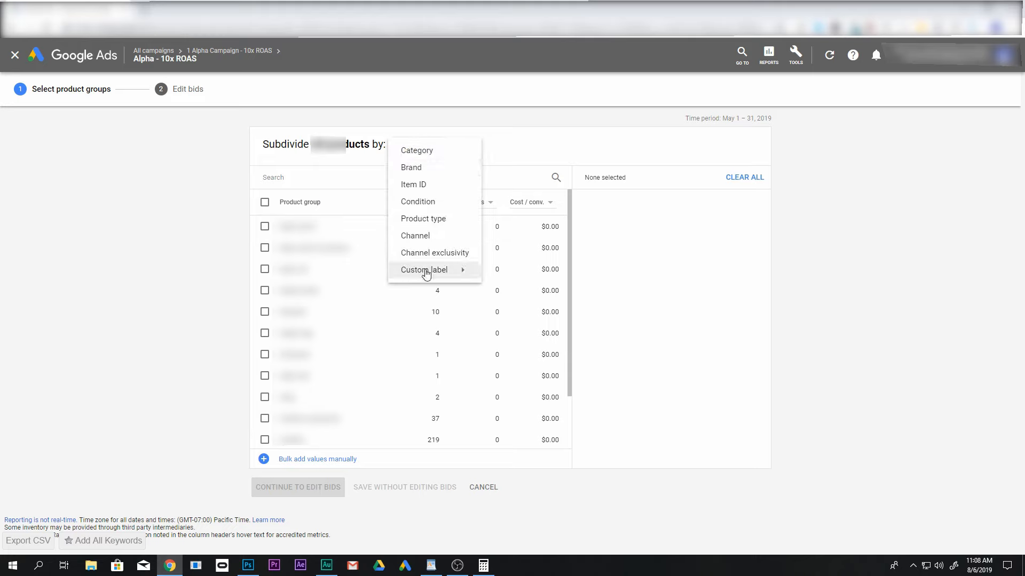
mouse_move(438, 273)
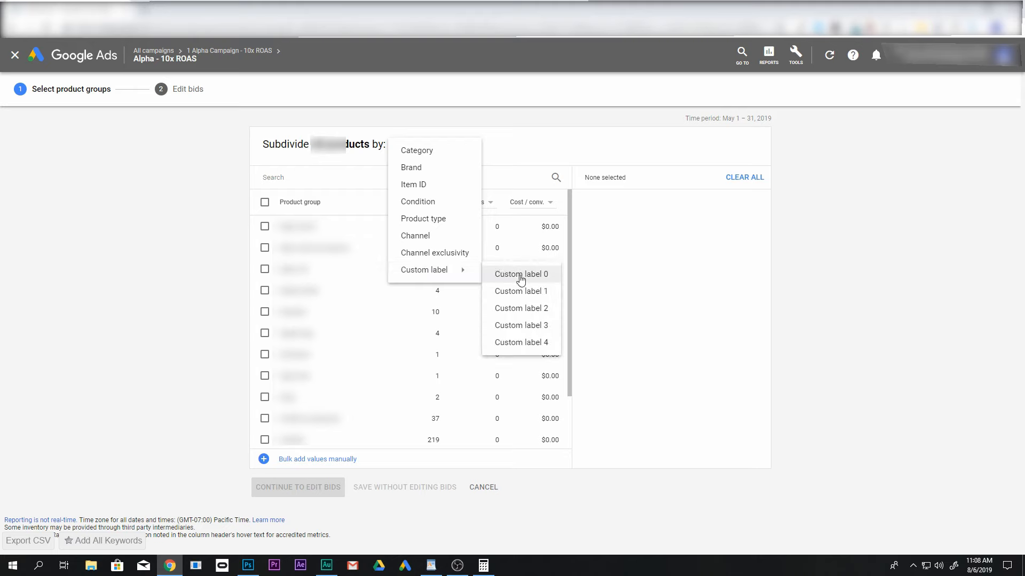
click(412, 169)
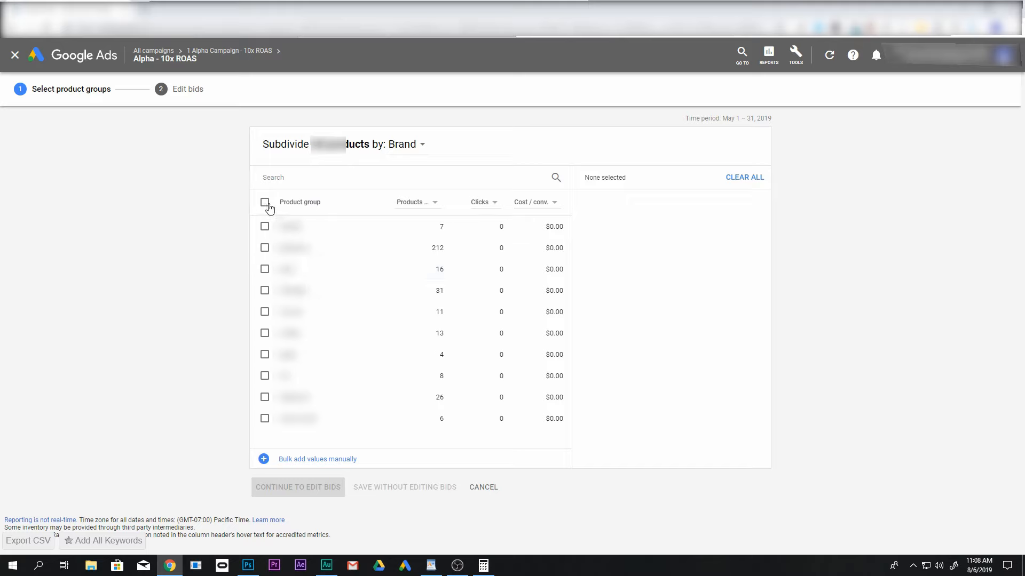
Include all the listed brands in the All products subdivision and save without editing bids
click(265, 203)
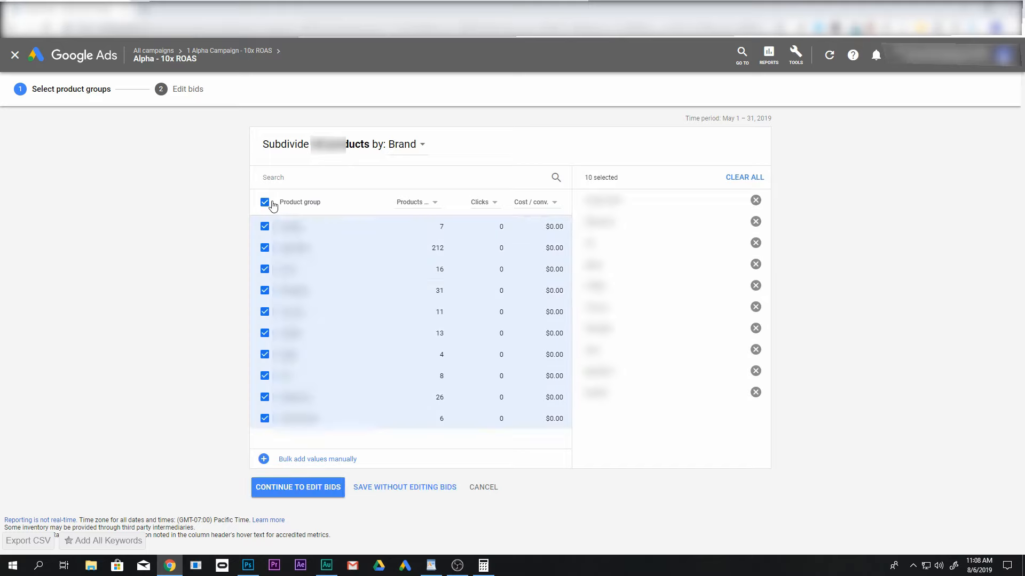
click(406, 489)
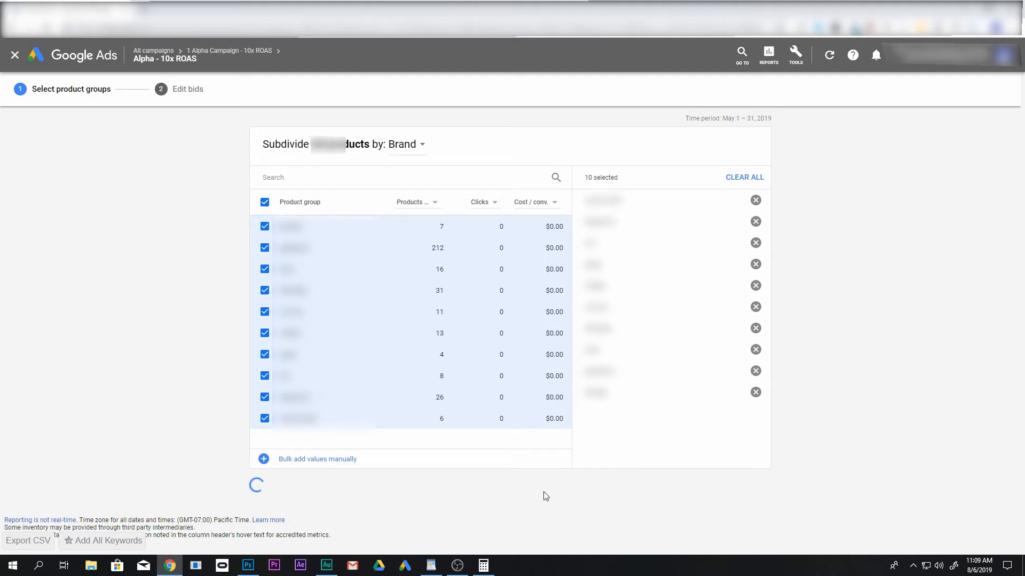
Subdivide the first brand, bentley, by Item ID, include all of its listed items, and save without editing bids
scroll(374, 454, down, 3)
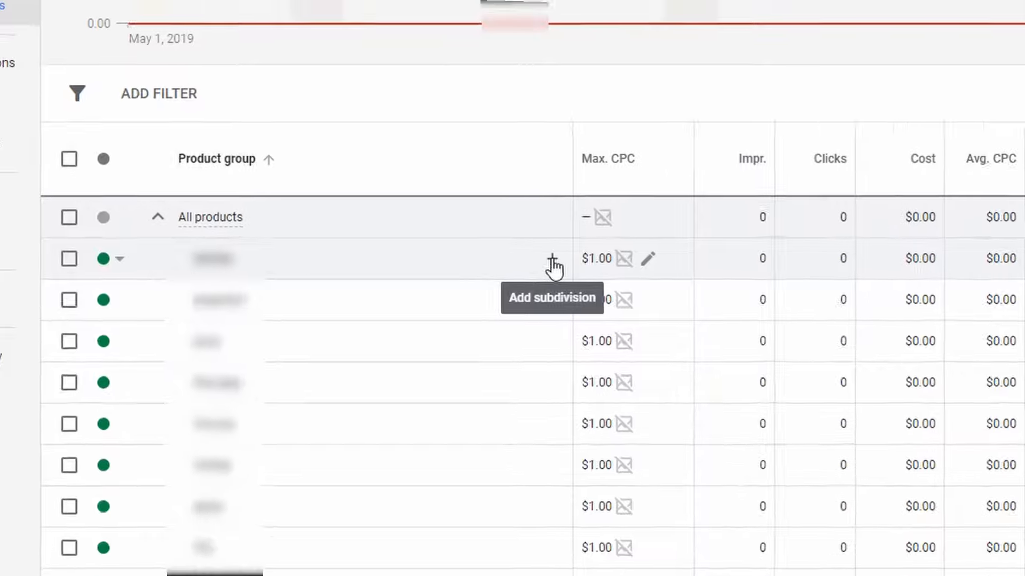
click(552, 260)
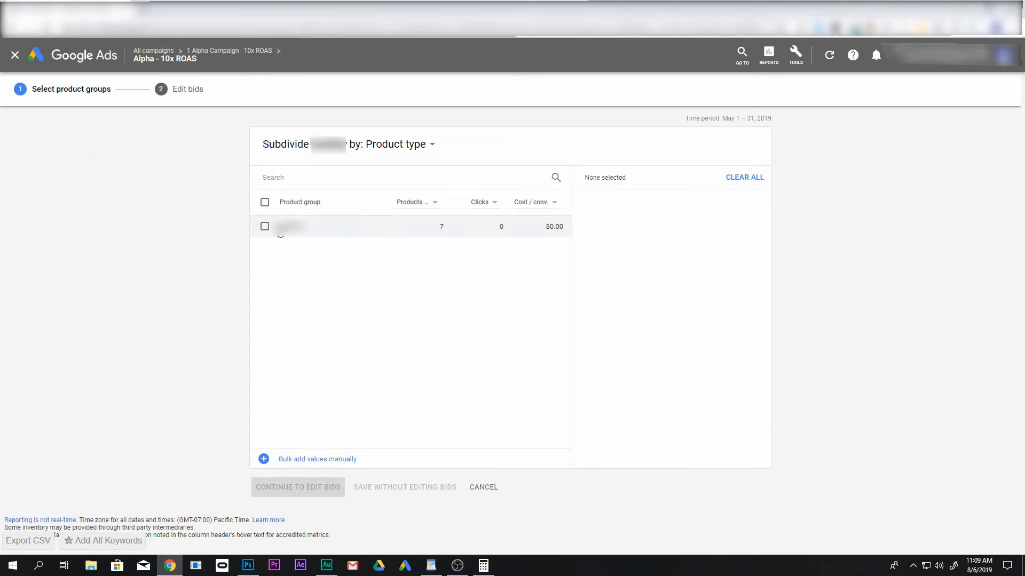
click(409, 153)
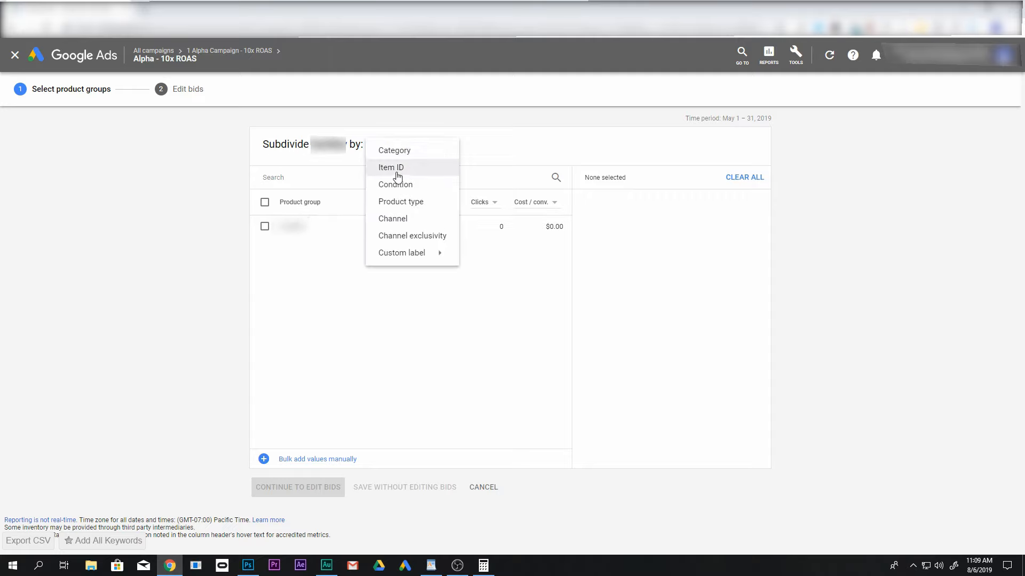
click(398, 169)
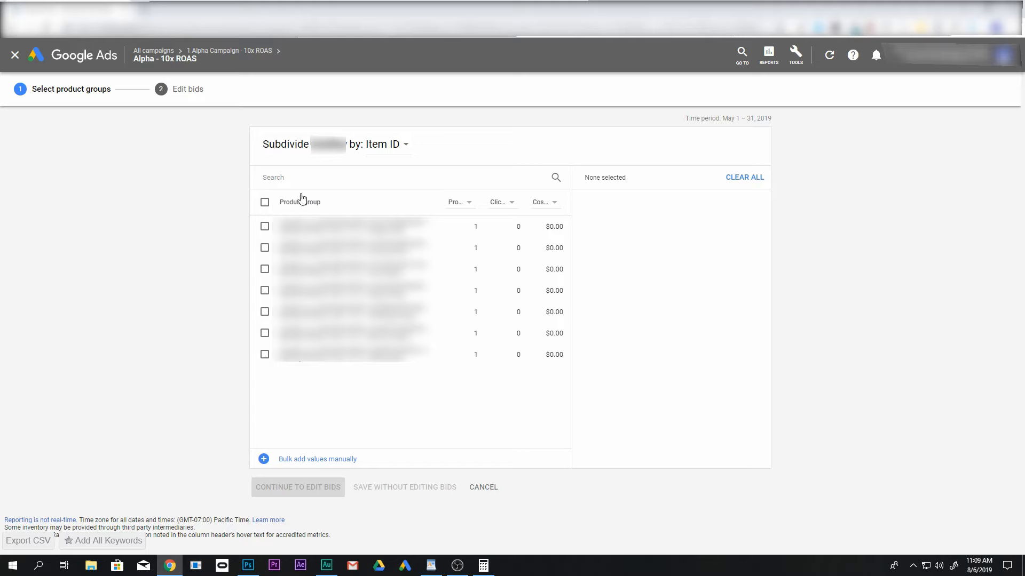
click(265, 203)
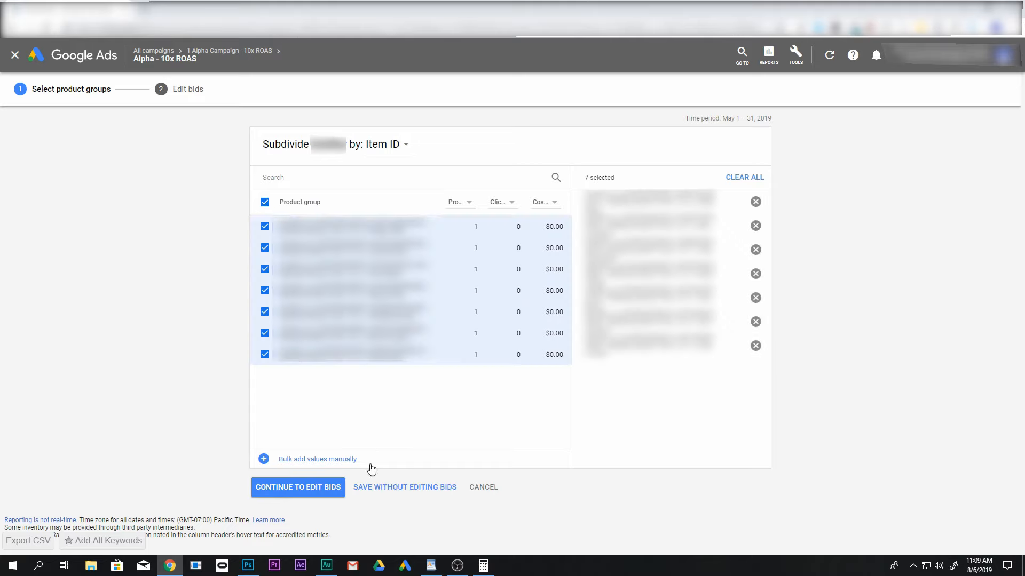
click(392, 488)
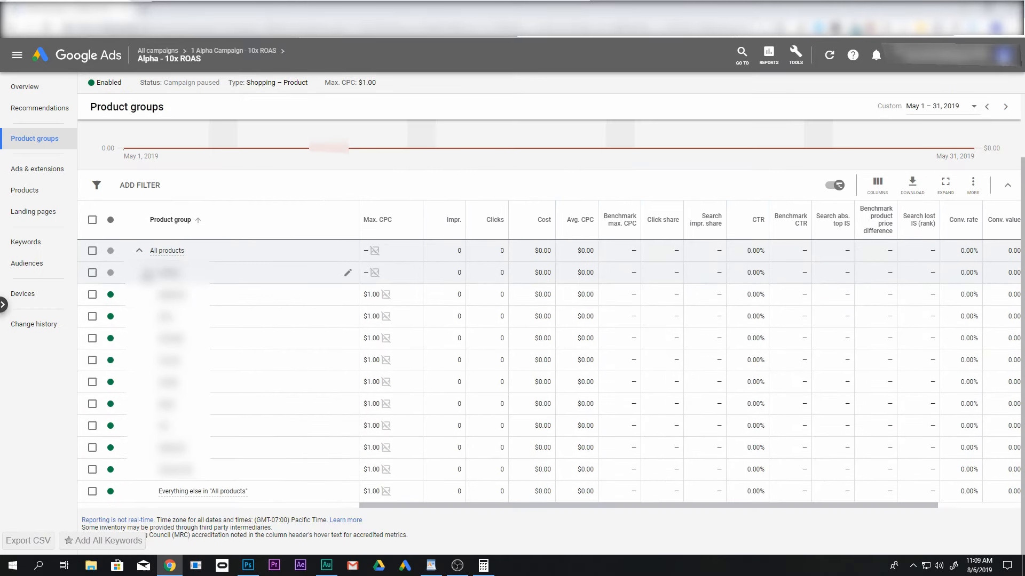
Subdivide the greentom brand by Product type, include both of its product types, and save without editing bids
click(147, 273)
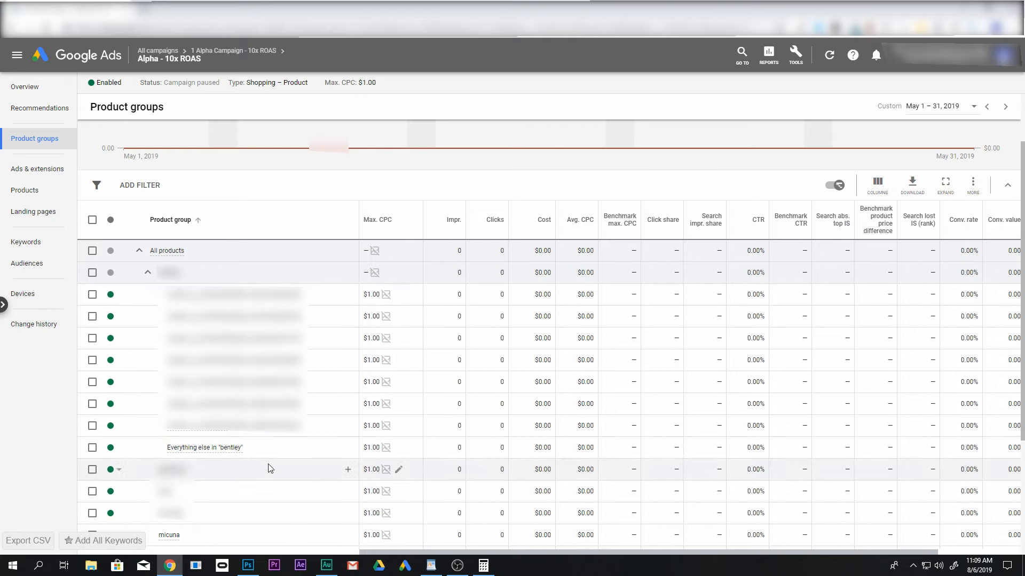
click(348, 471)
click(428, 150)
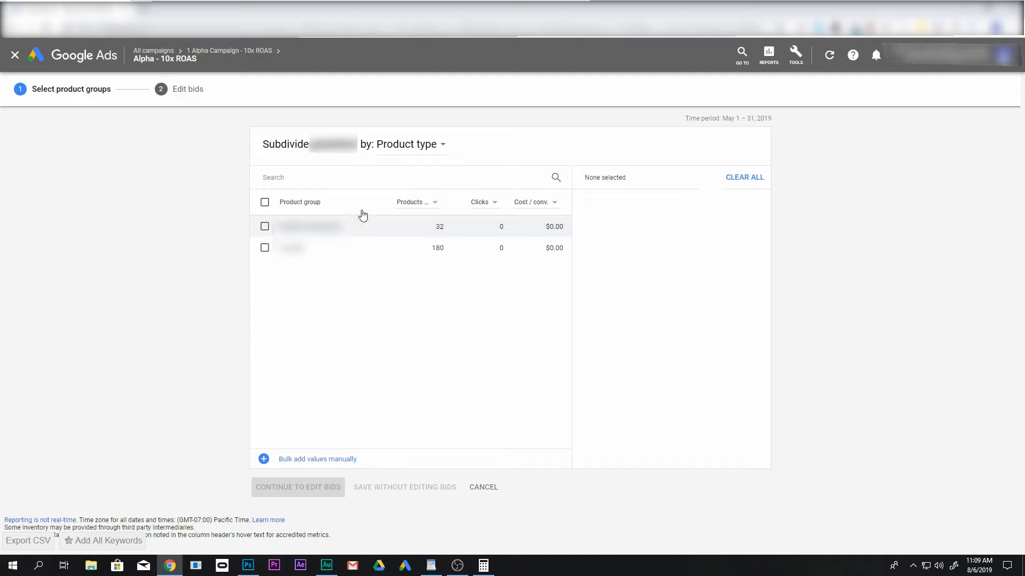
click(265, 202)
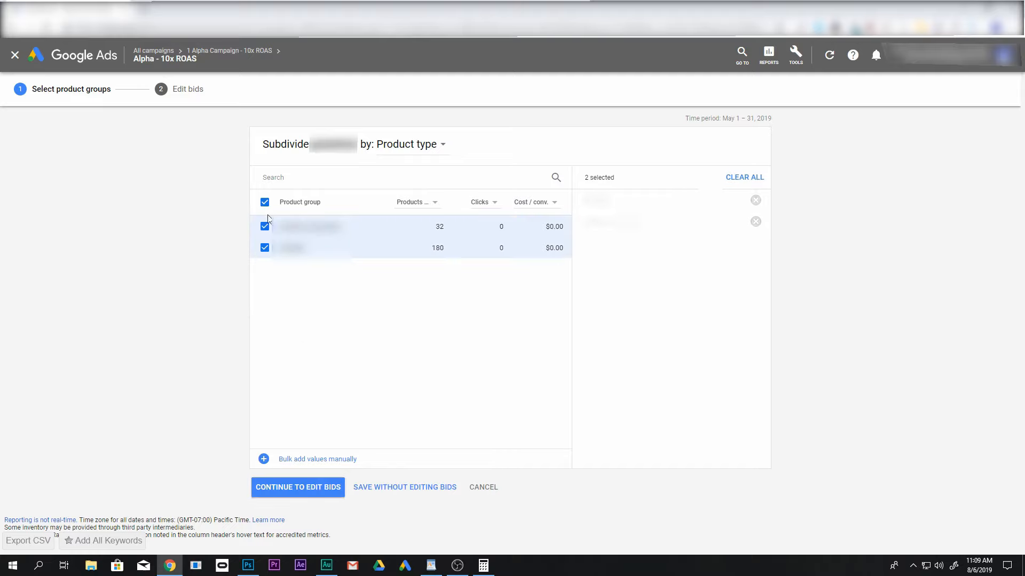
click(377, 487)
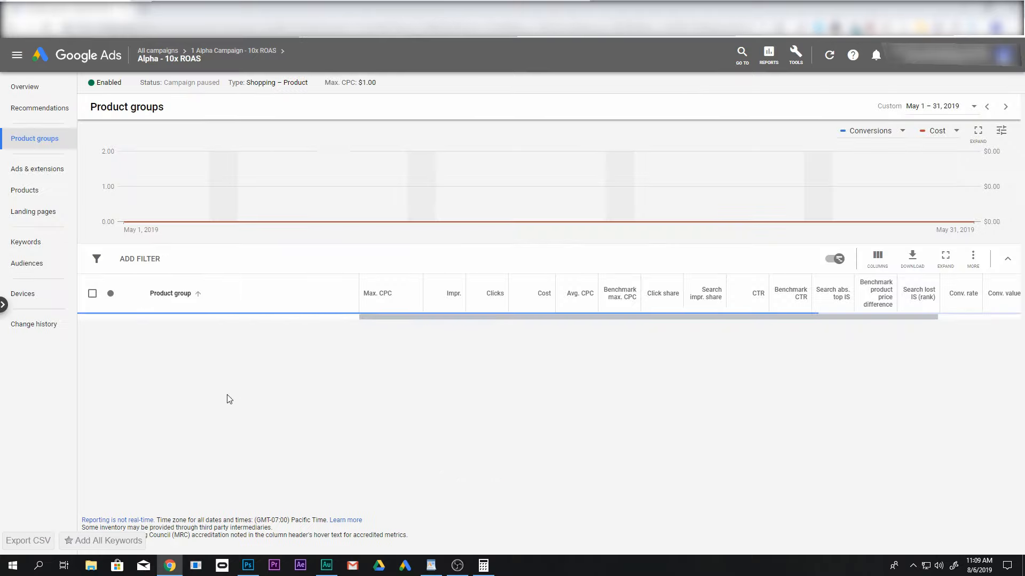
Subdivide greentom's strollers product type by Item ID, include the item IDs loaded so far, and save without editing bids
scroll(343, 321, down, 5)
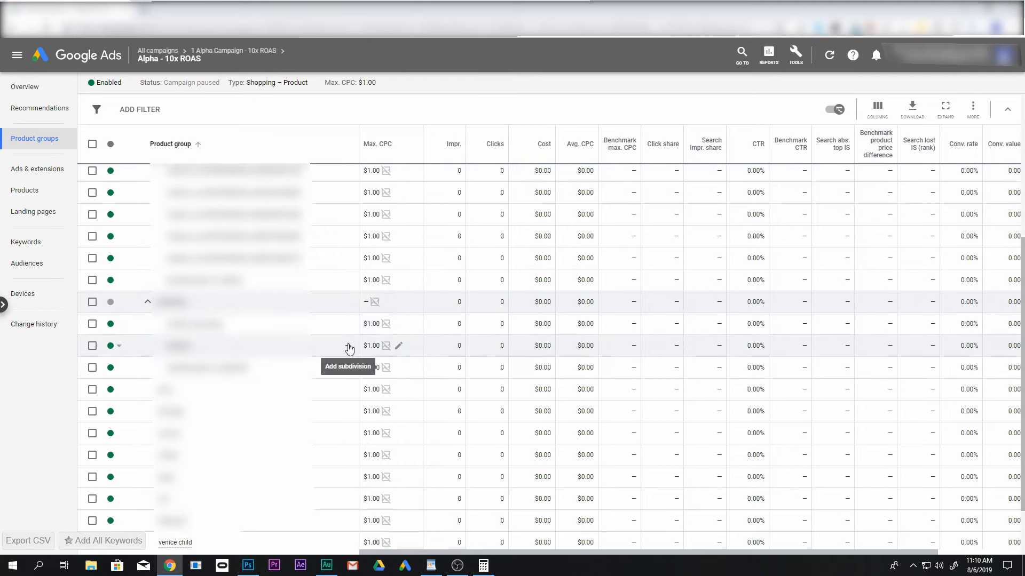
click(348, 348)
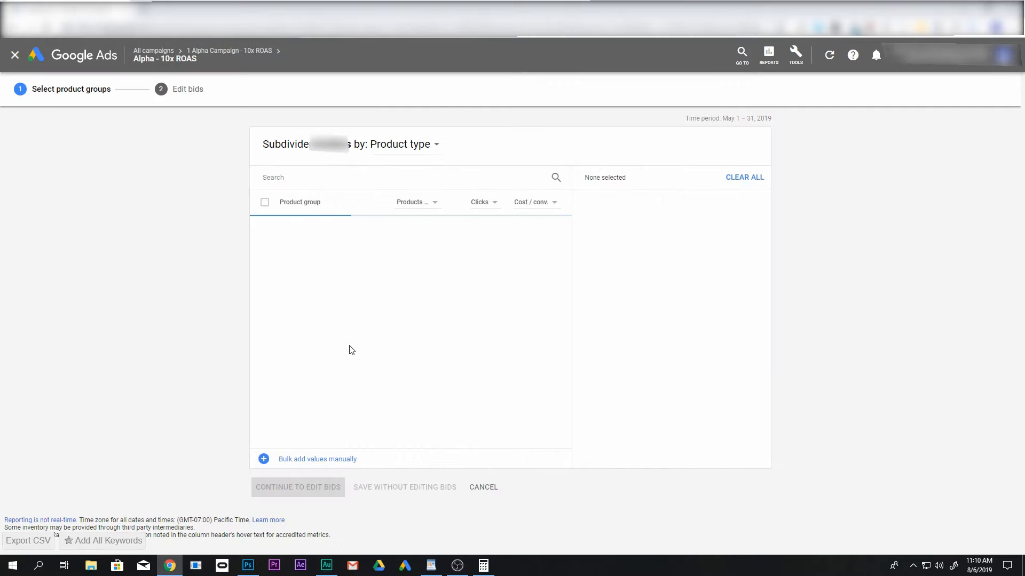
click(412, 146)
click(394, 167)
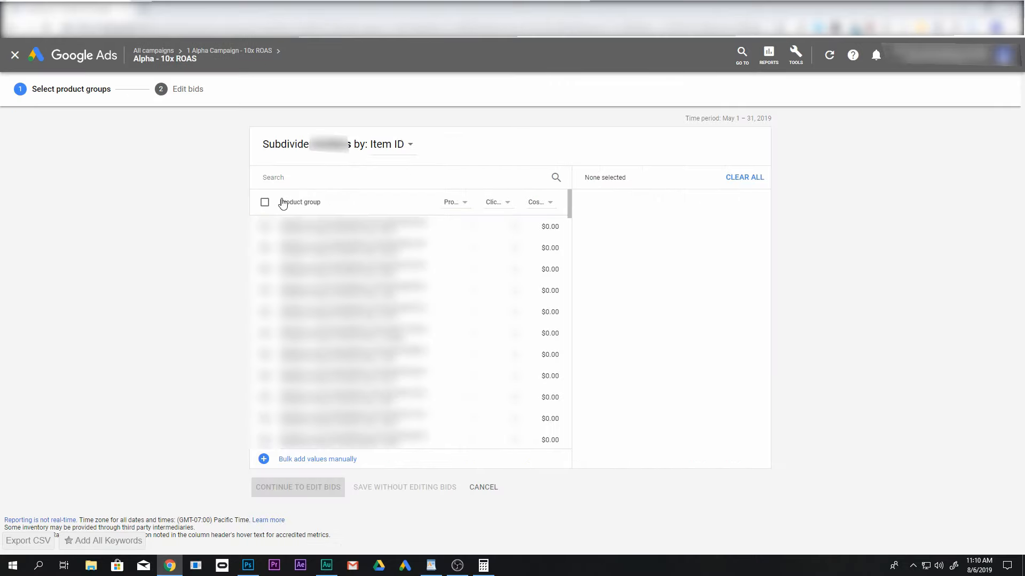
click(264, 203)
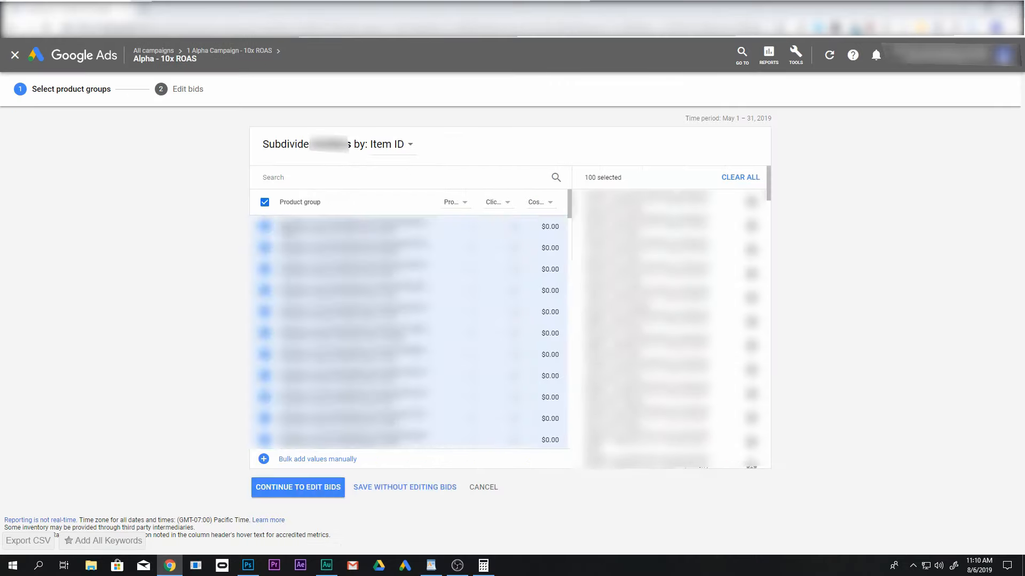
click(422, 487)
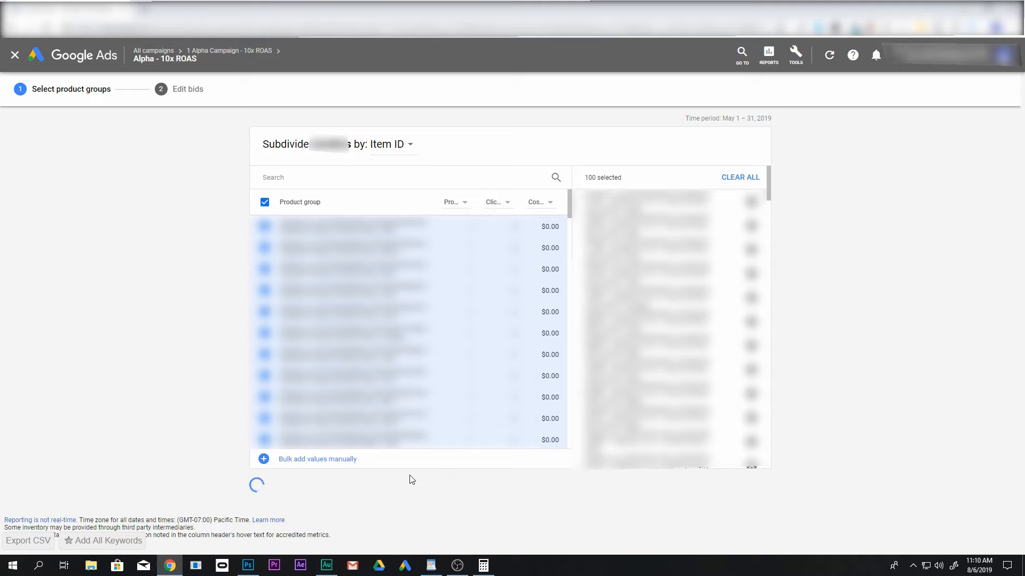
Look through the item groups under strollers and inspect the product details of its "Everything else" group
scroll(195, 393, down, 4)
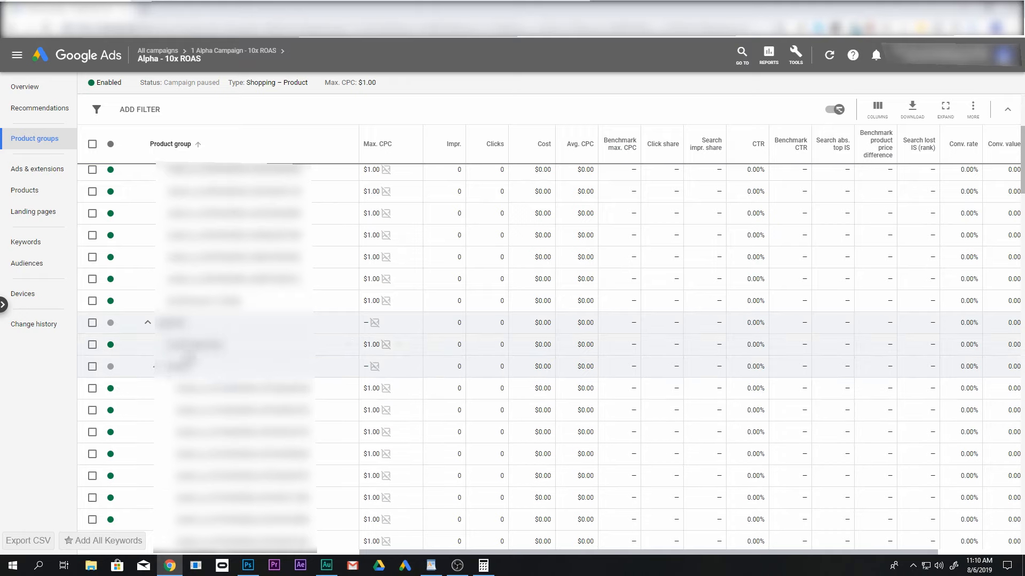
scroll(269, 413, down, 3)
scroll(270, 413, up, 3)
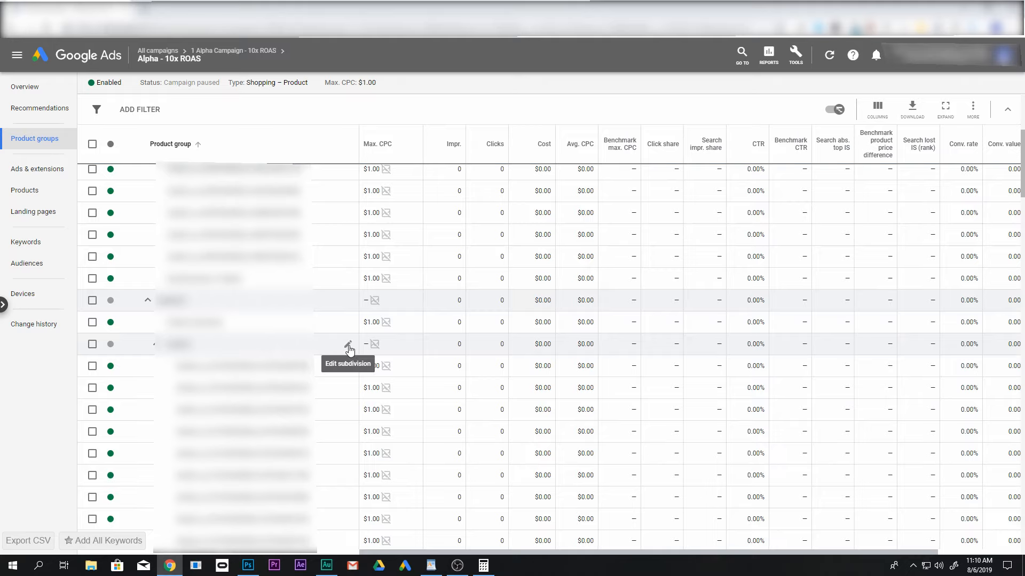
scroll(336, 353, down, 3)
scroll(291, 396, down, 10)
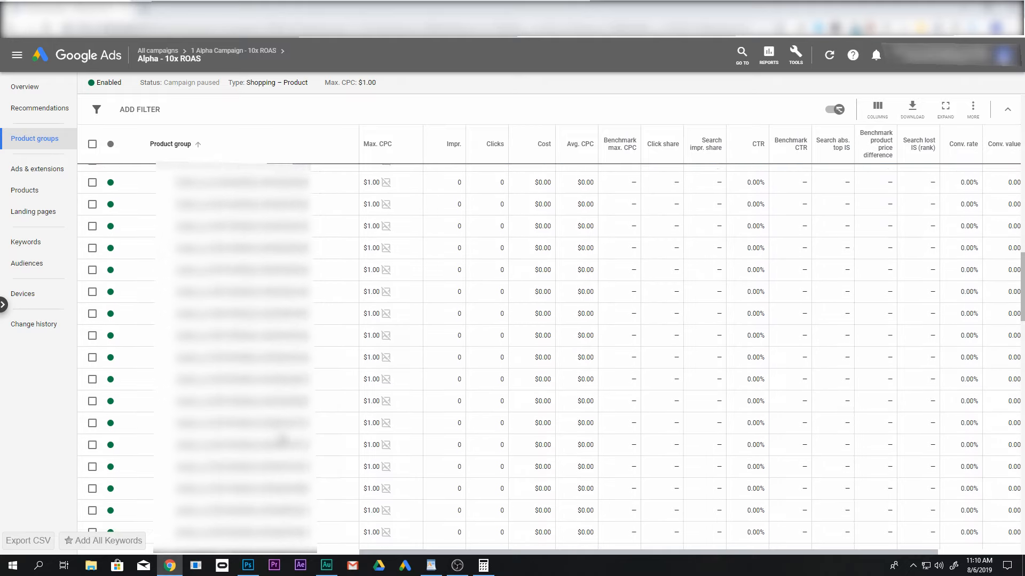
scroll(283, 436, down, 8)
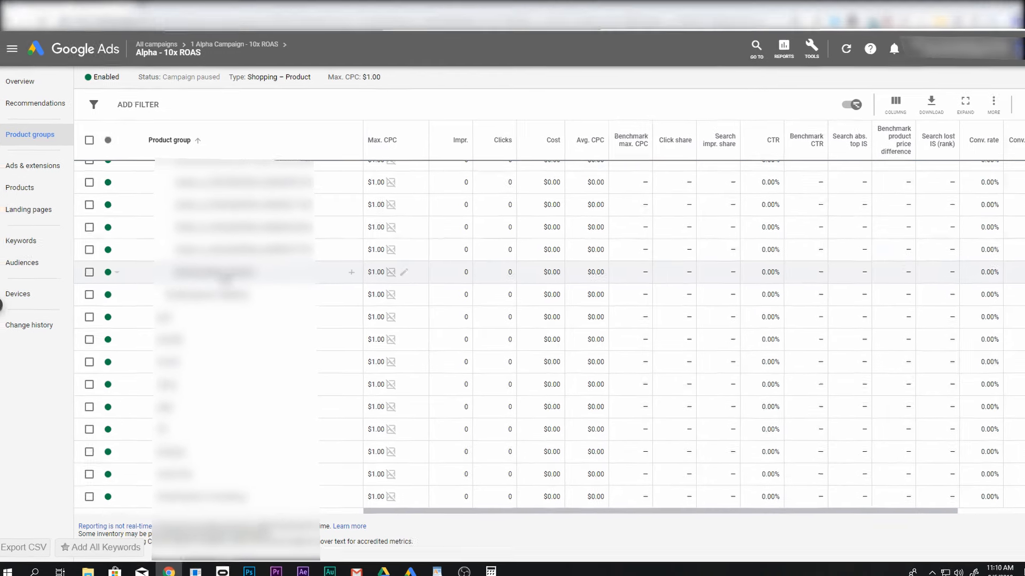
mouse_move(223, 276)
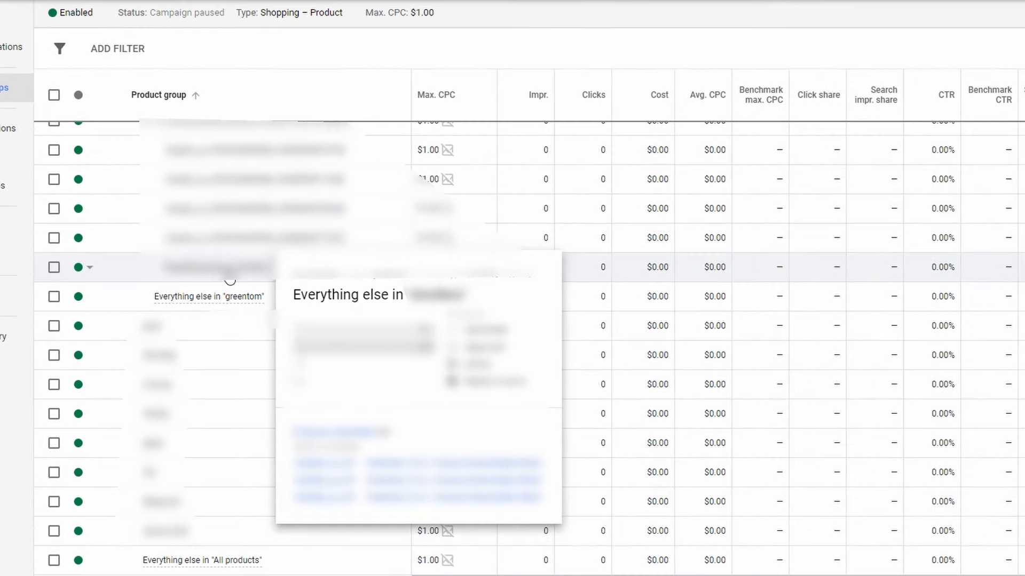
Edit the strollers subdivision to include every Item ID through the end of the list, and save without editing bids
scroll(338, 328, up, 12)
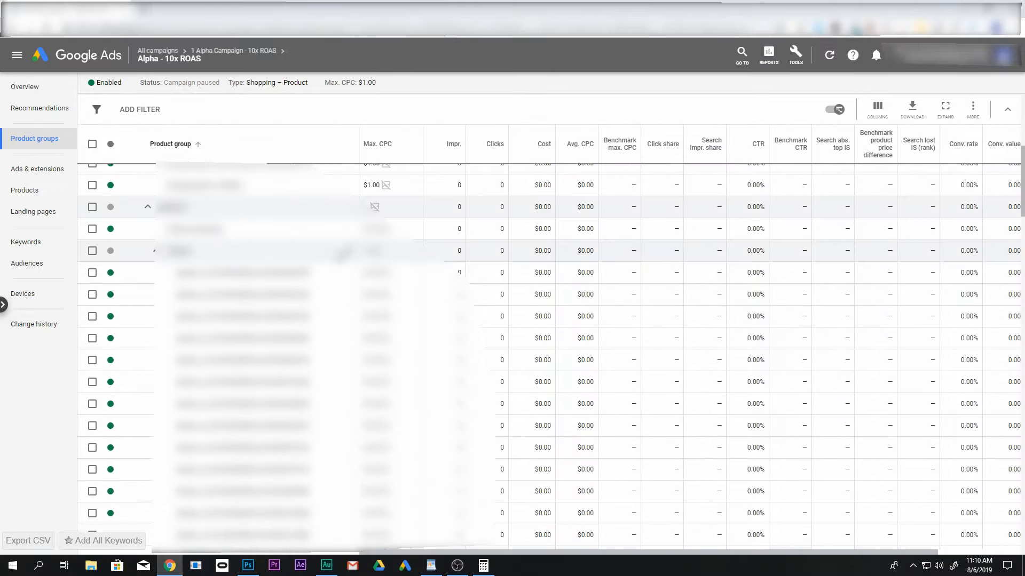
click(348, 255)
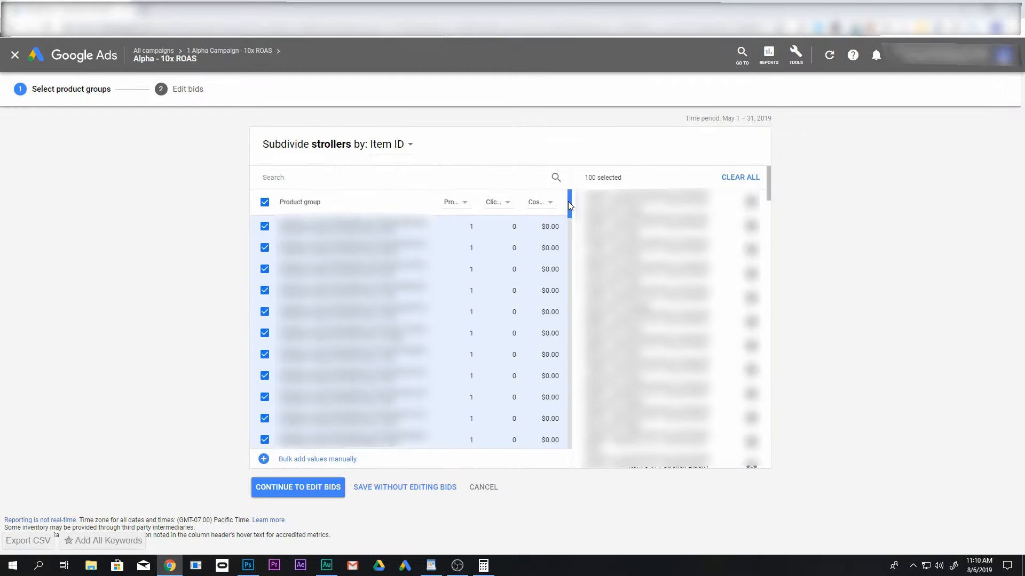
drag(568, 202, 566, 250)
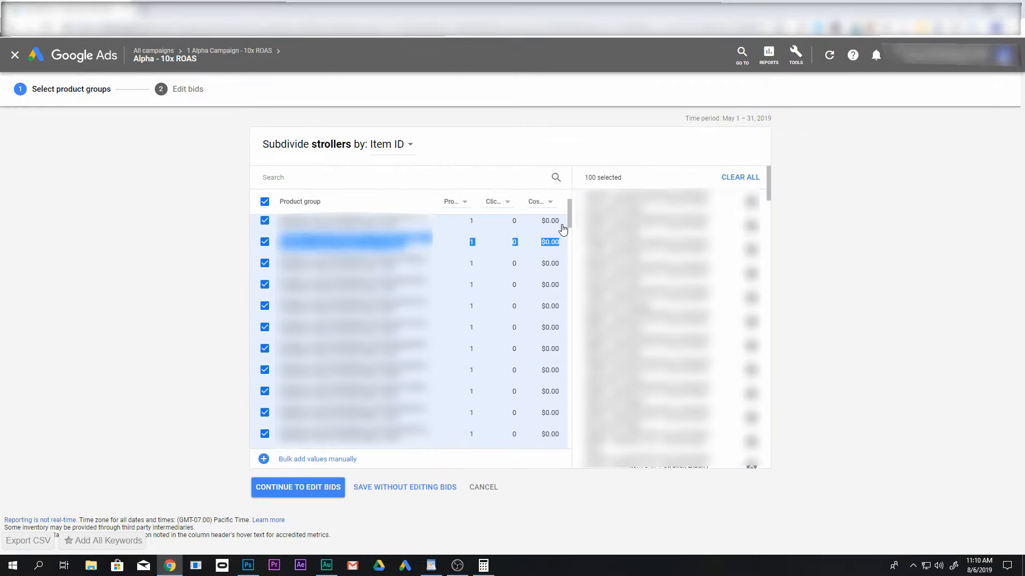
click(558, 241)
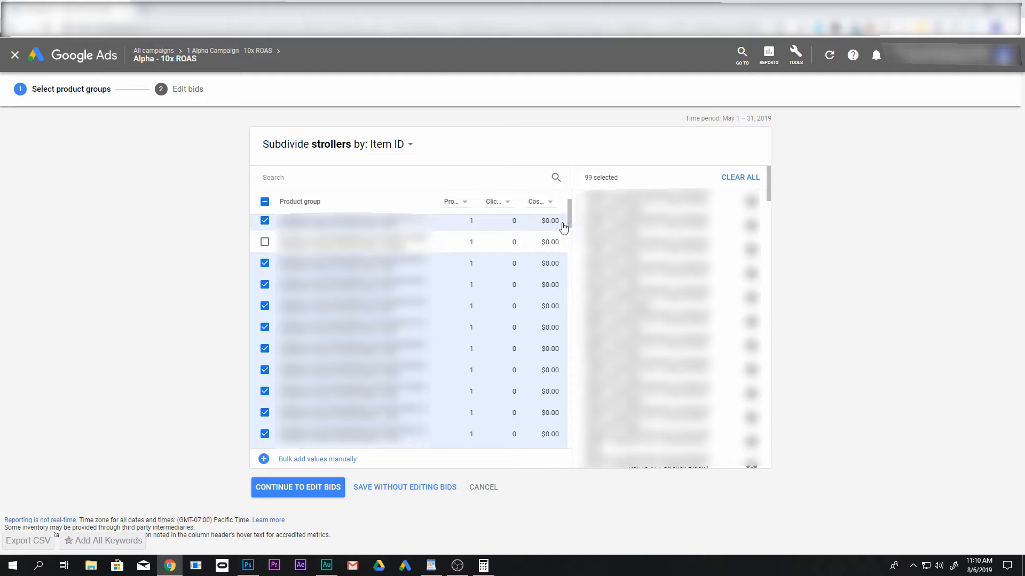
click(560, 239)
drag(570, 216, 560, 427)
scroll(560, 427, down, 5)
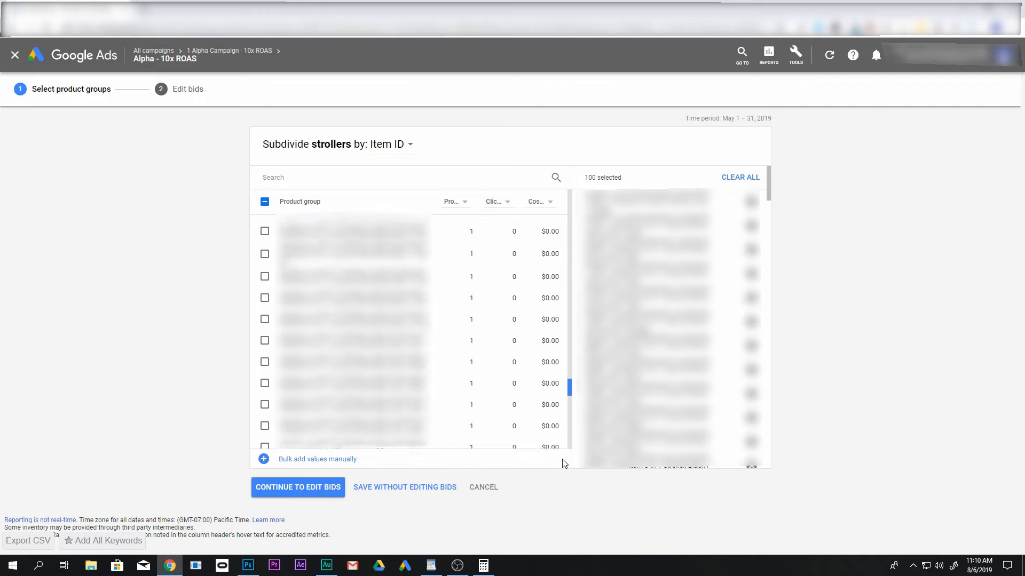
drag(570, 389, 570, 434)
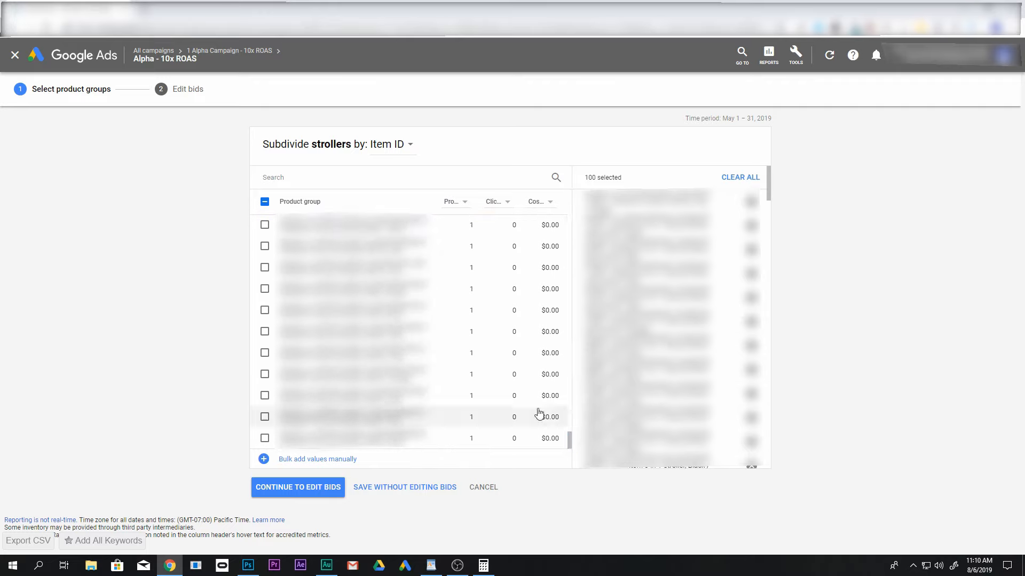
click(264, 204)
click(264, 205)
click(264, 202)
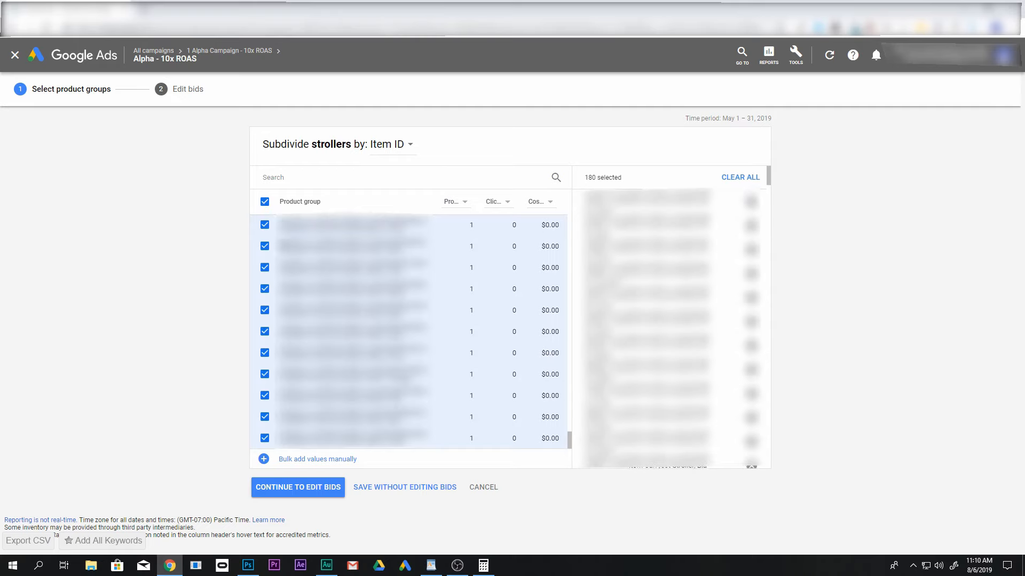
click(439, 489)
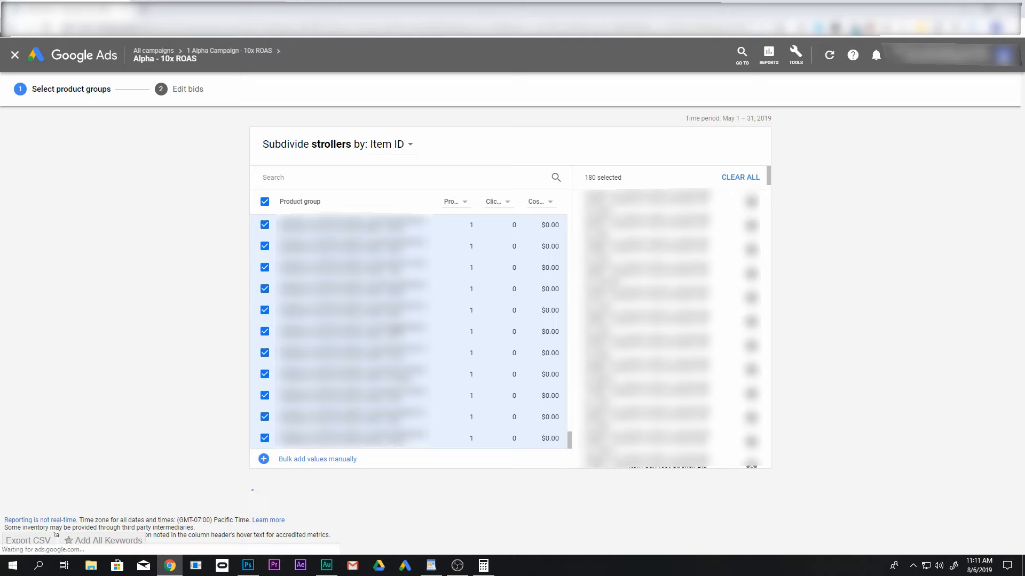
Check the item groups under strollers and collapse the strollers group to review the remaining product groups
scroll(397, 332, down, 5)
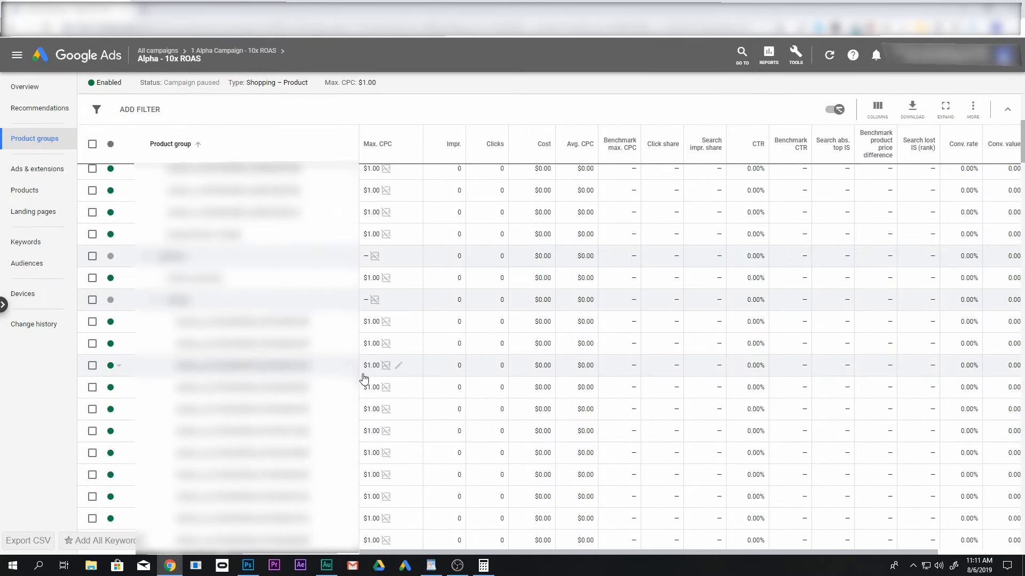
scroll(288, 320, up, 2)
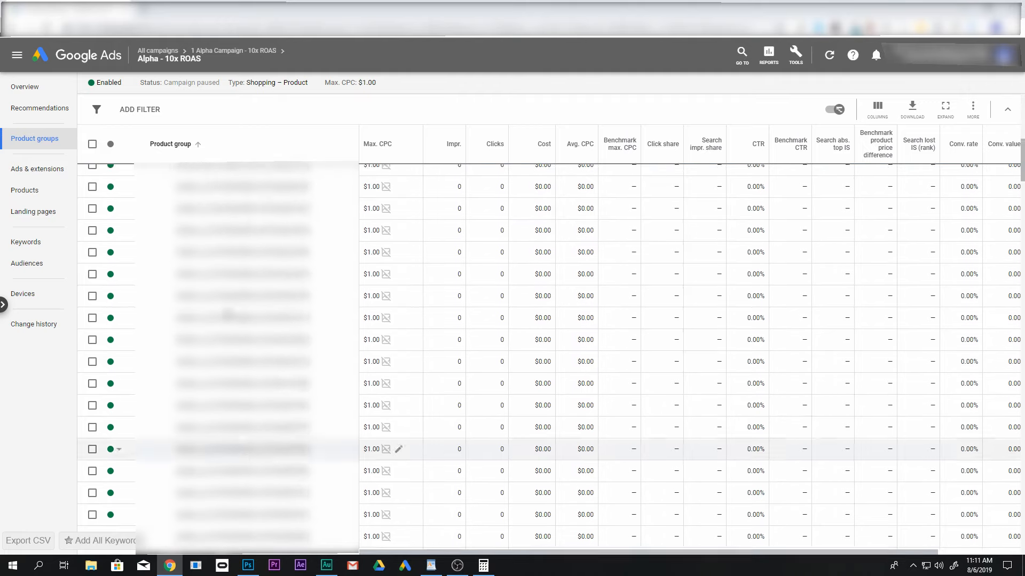
click(157, 234)
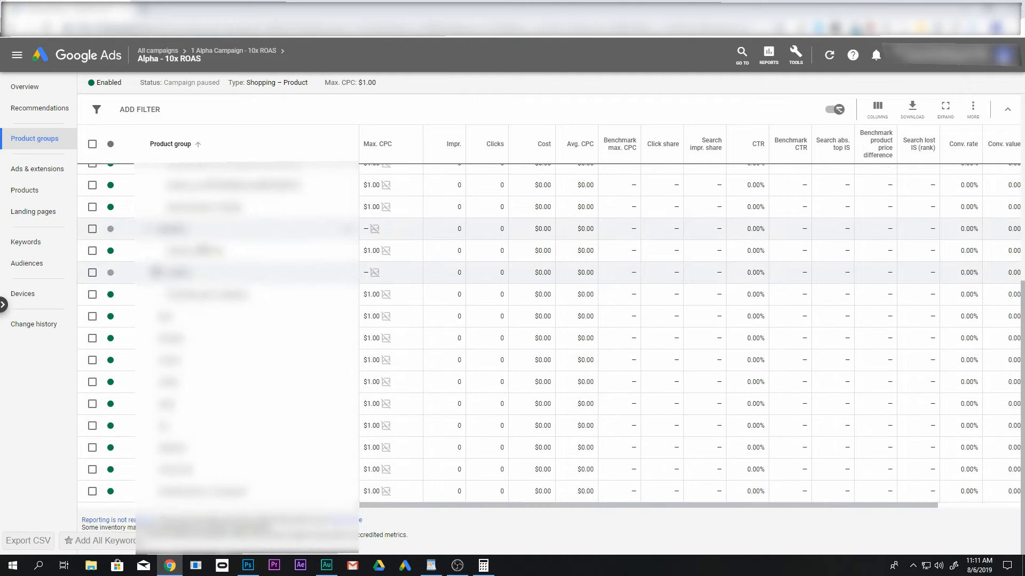
mouse_move(192, 256)
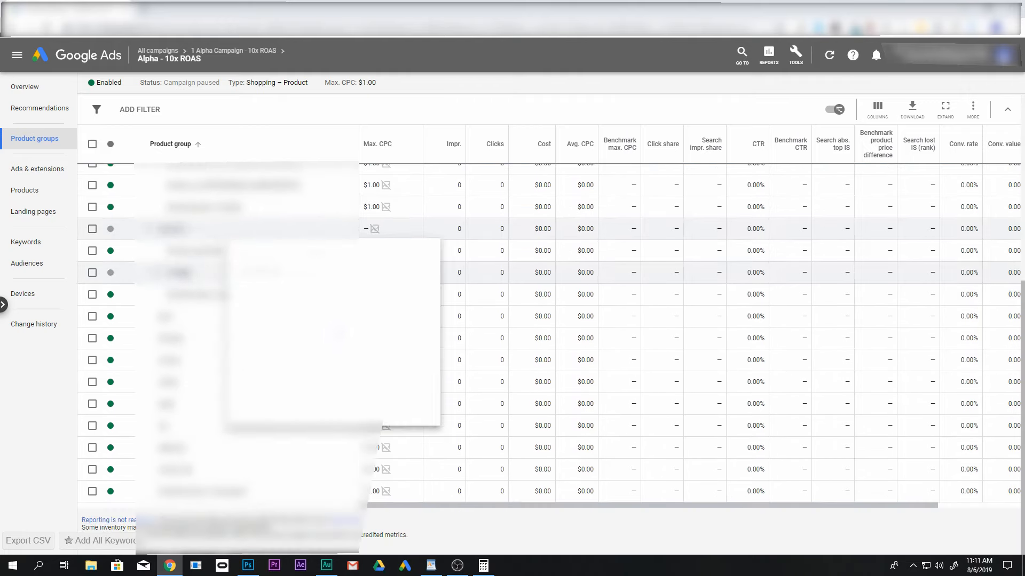
click(157, 272)
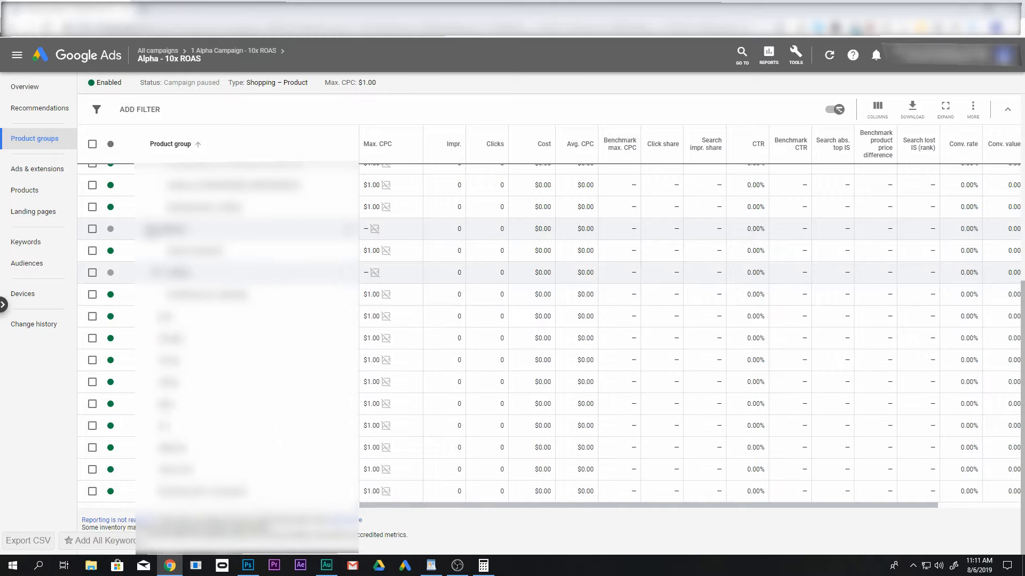
Collapse and expand the brand groups to review the product group hierarchy from All products down
click(149, 229)
scroll(191, 305, up, 3)
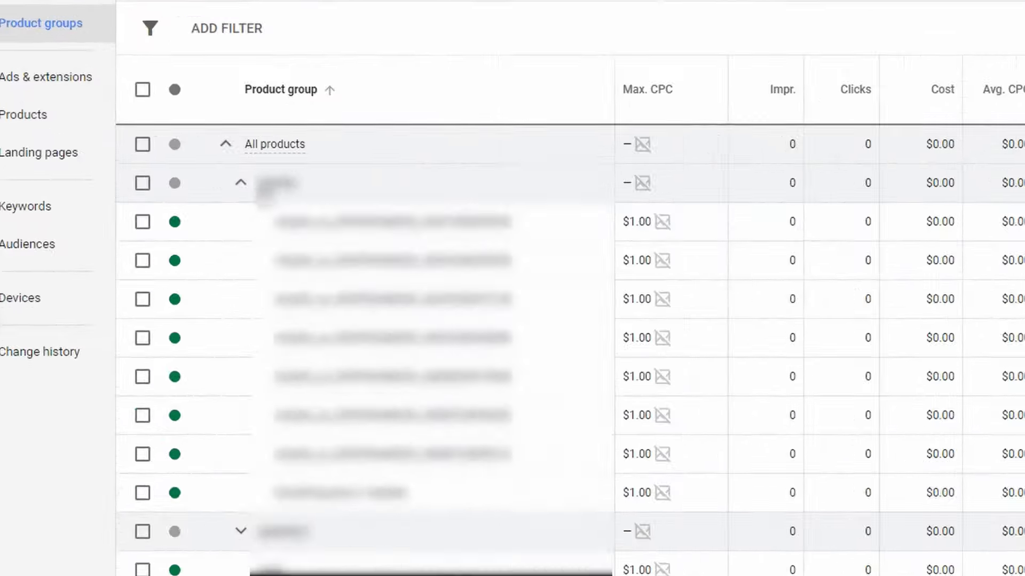
click(149, 229)
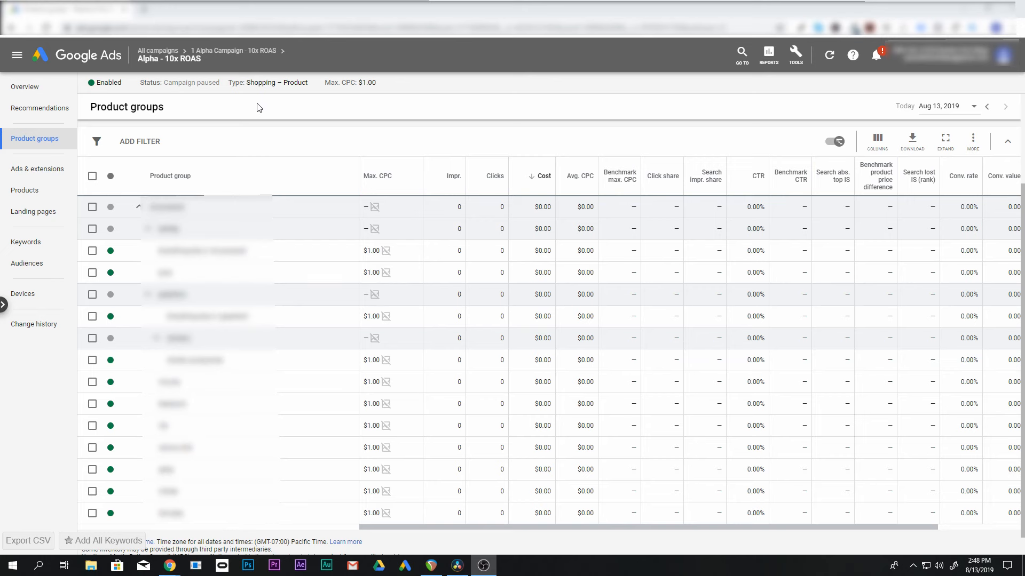
Duplicate the "1 Alpha Campaign - 10x ROAS" campaign in the all-campaigns list, pausing the new campaign after pasting
click(158, 50)
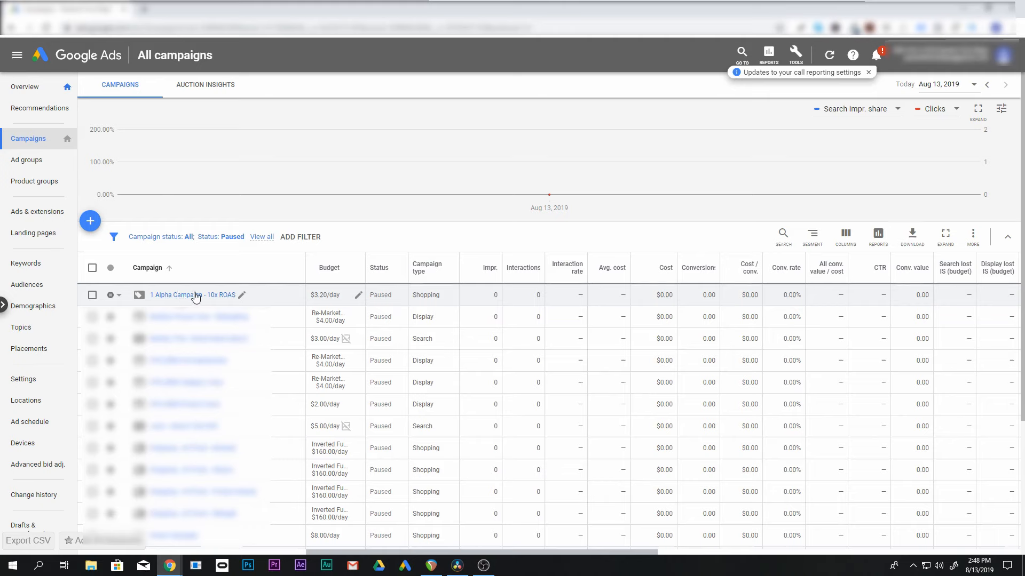
click(93, 296)
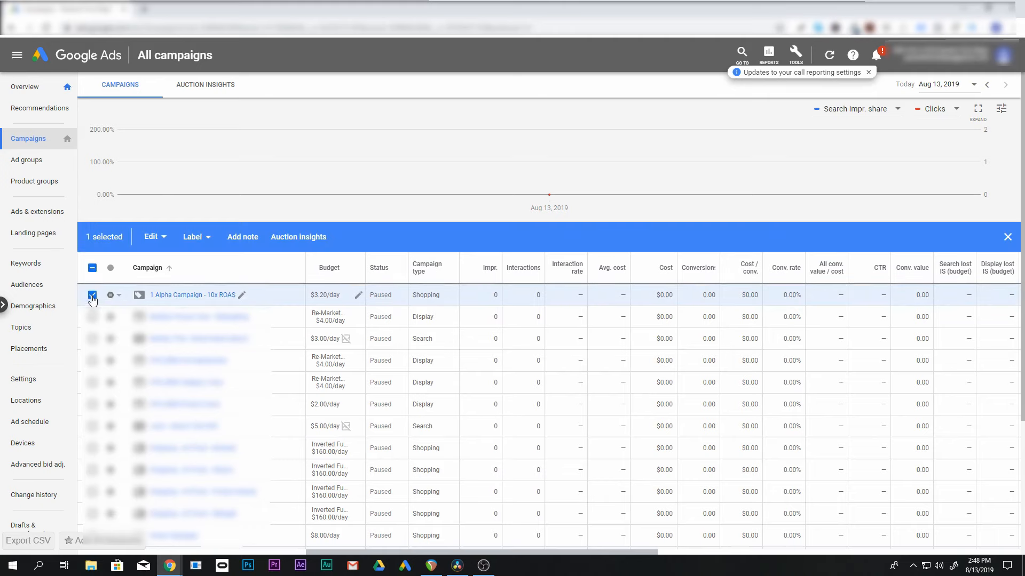
click(160, 237)
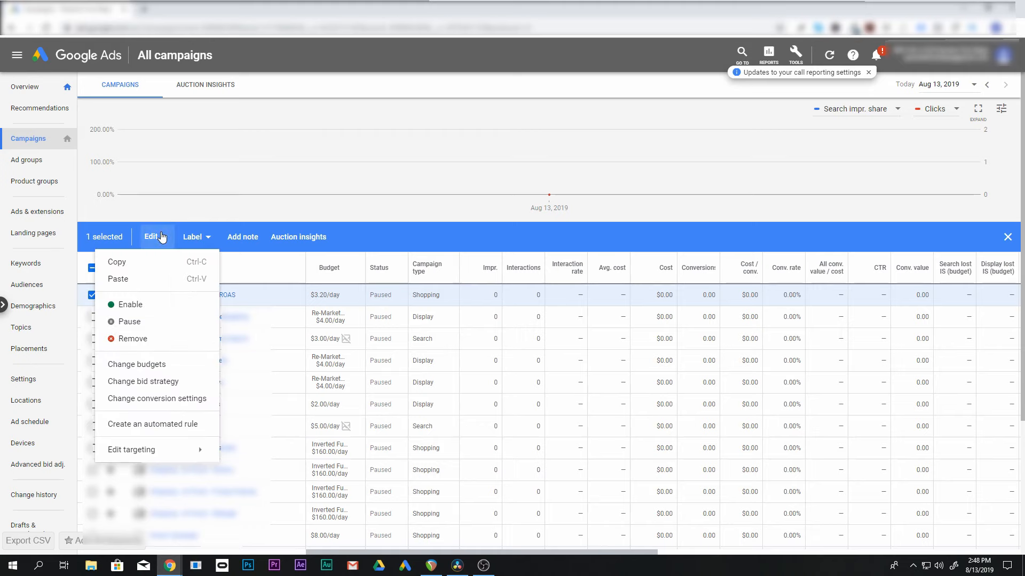
click(137, 265)
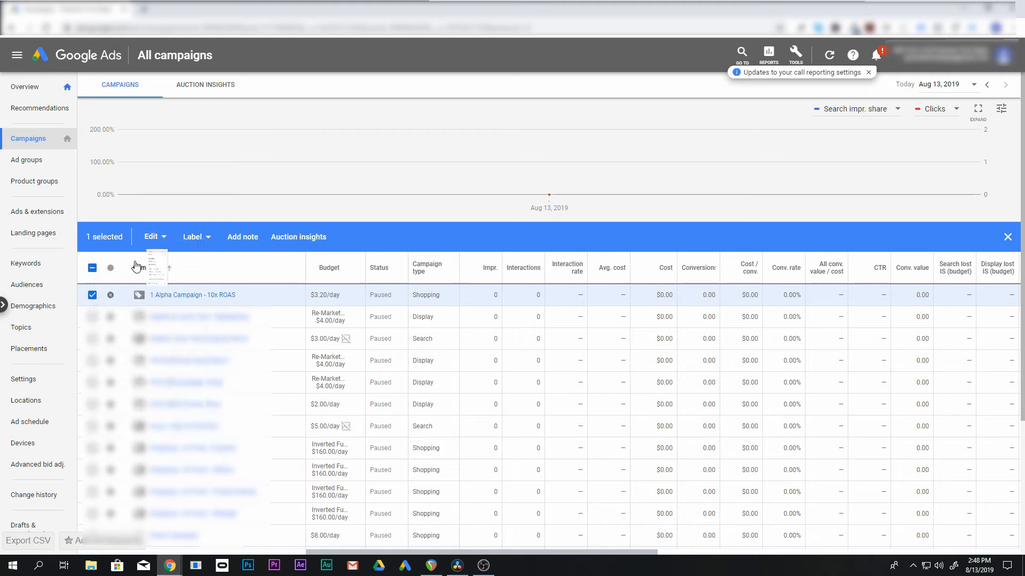
click(168, 243)
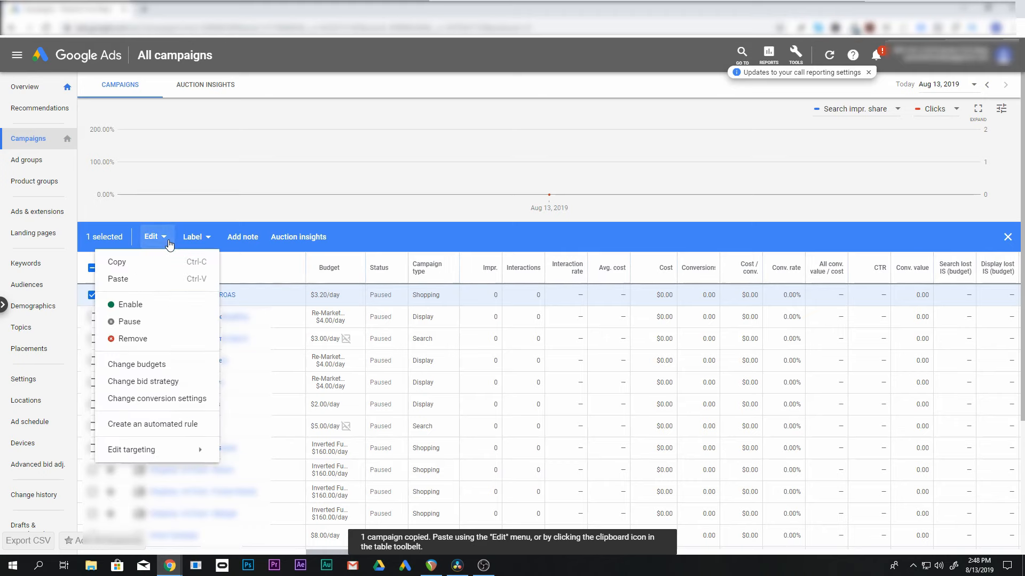
click(131, 280)
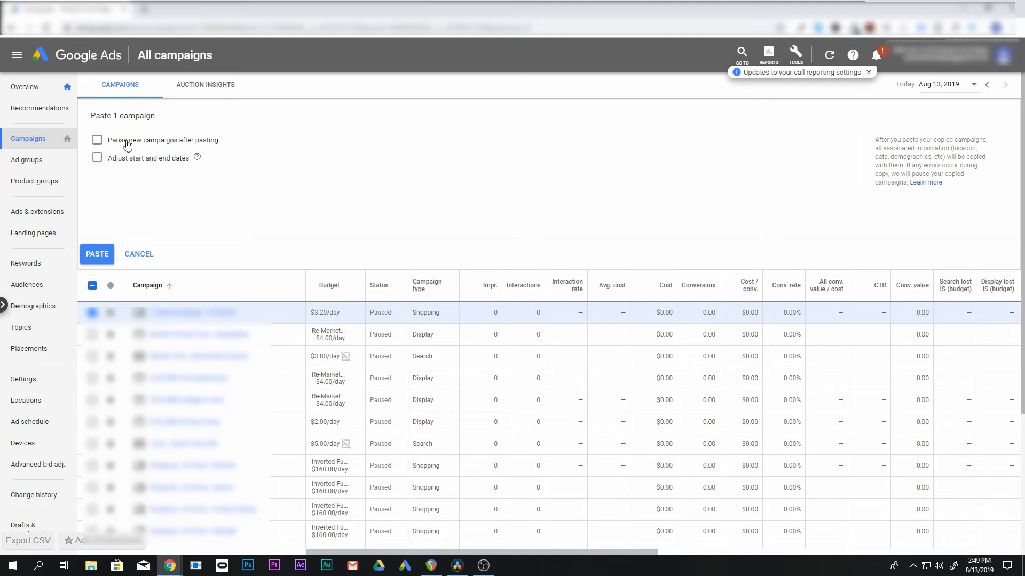
click(98, 141)
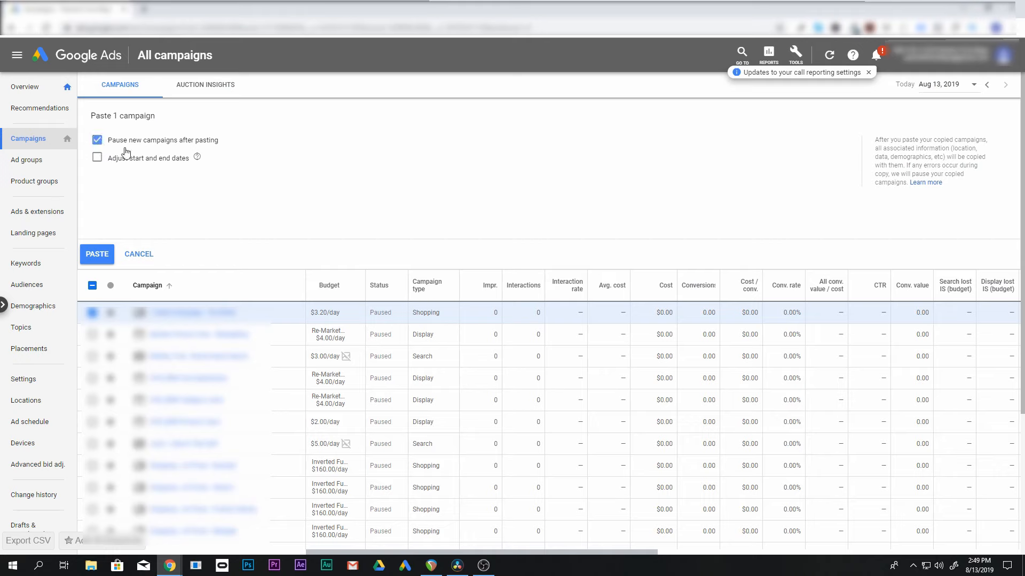
click(102, 255)
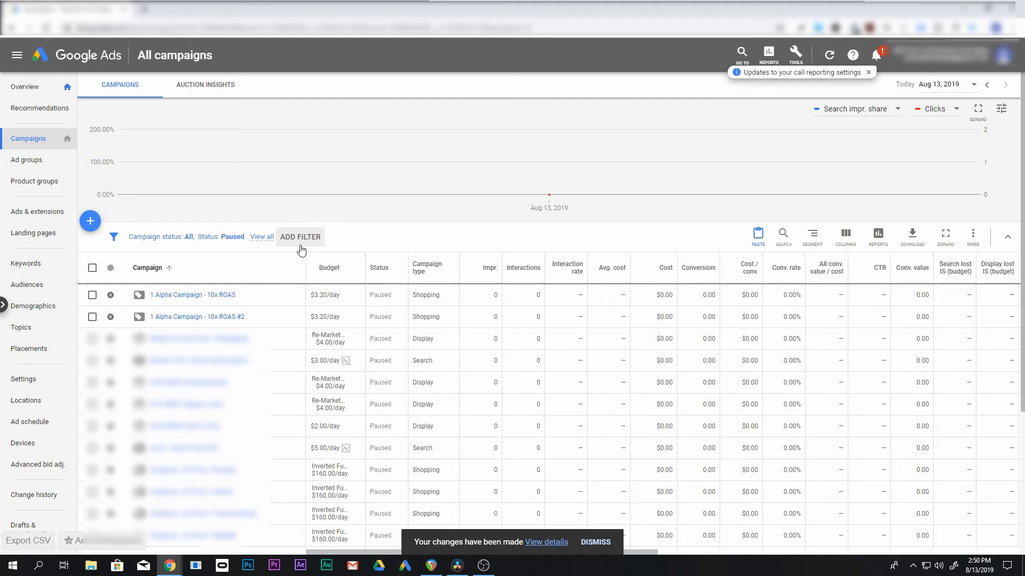
Reapply the campaign list's Status filter with only Paused included
click(243, 239)
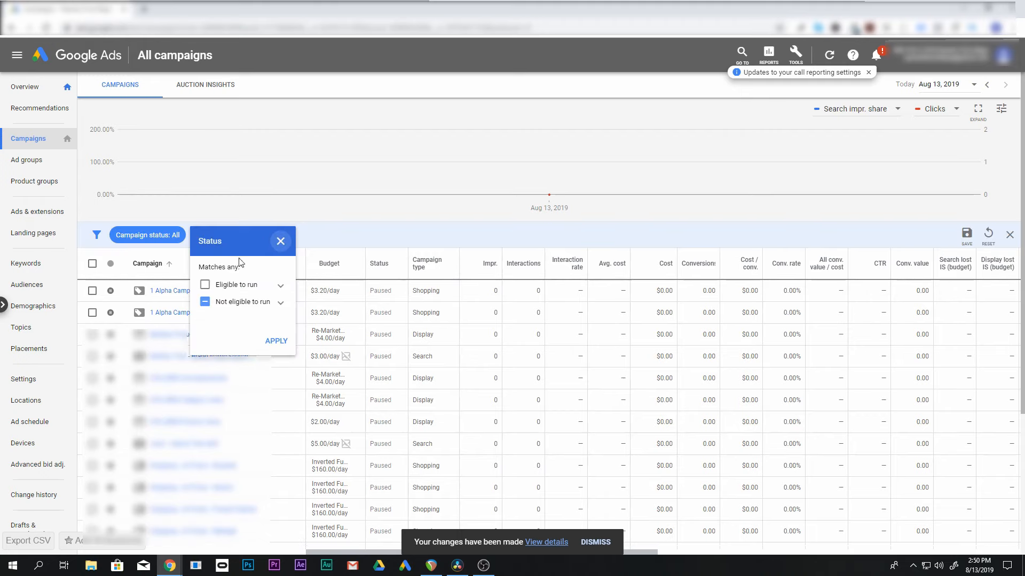
click(328, 237)
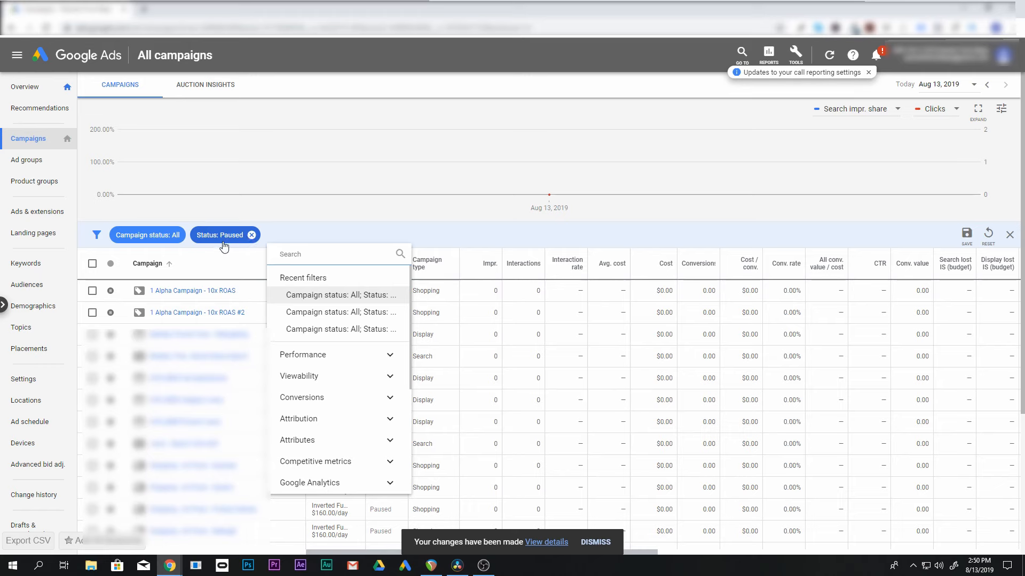
click(224, 245)
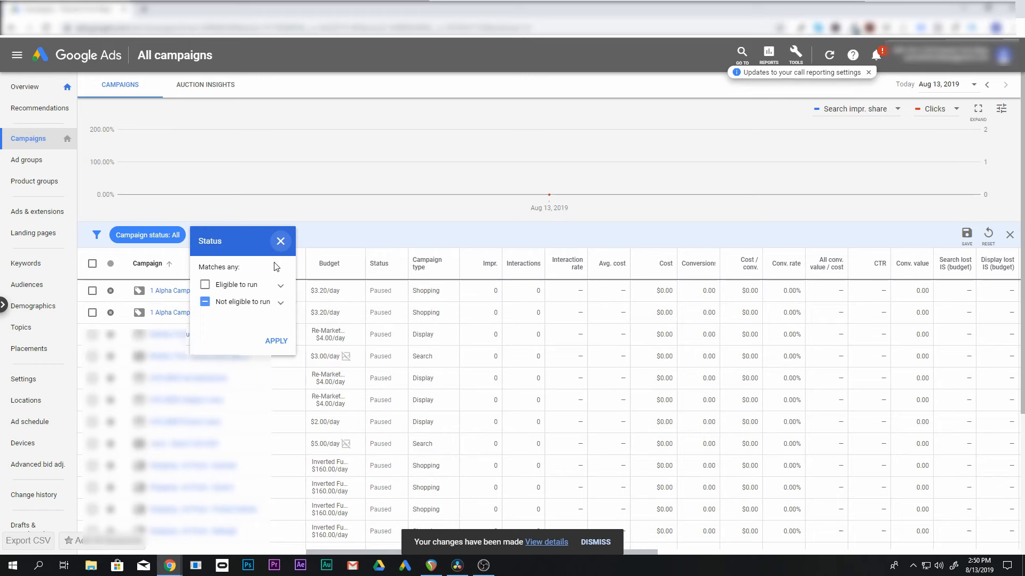
click(204, 286)
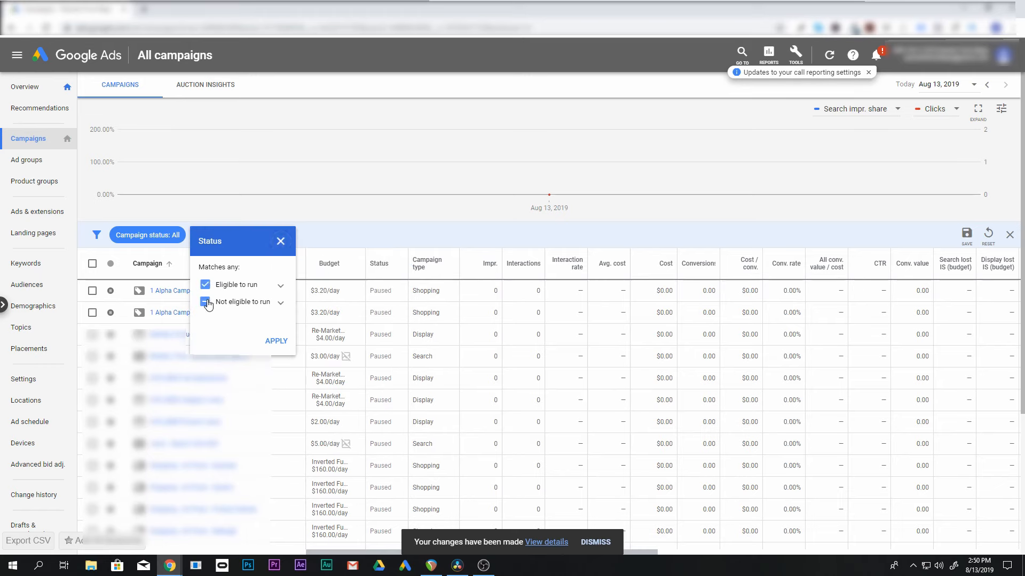
click(281, 304)
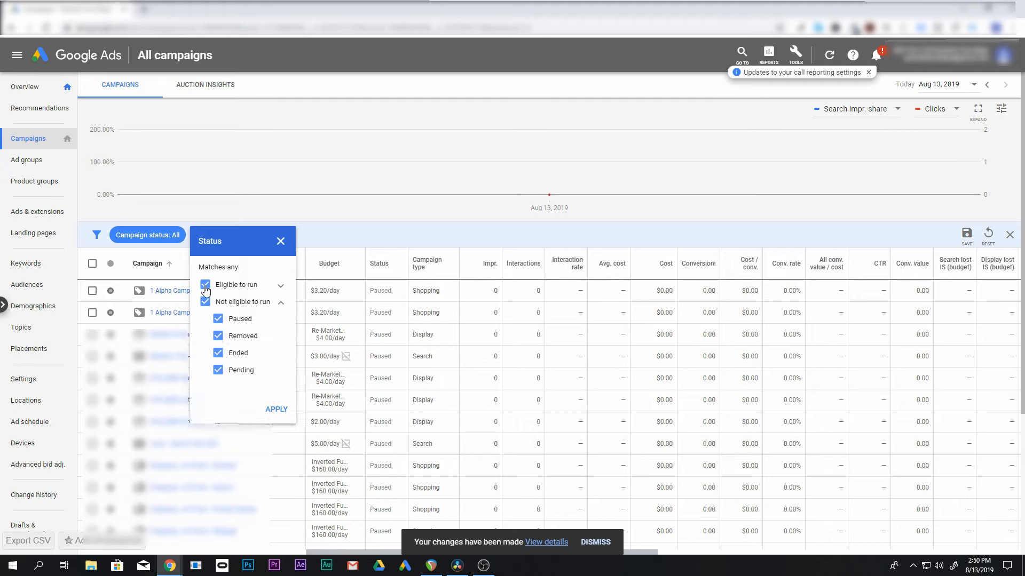
click(206, 288)
click(218, 337)
click(218, 354)
click(218, 370)
click(278, 410)
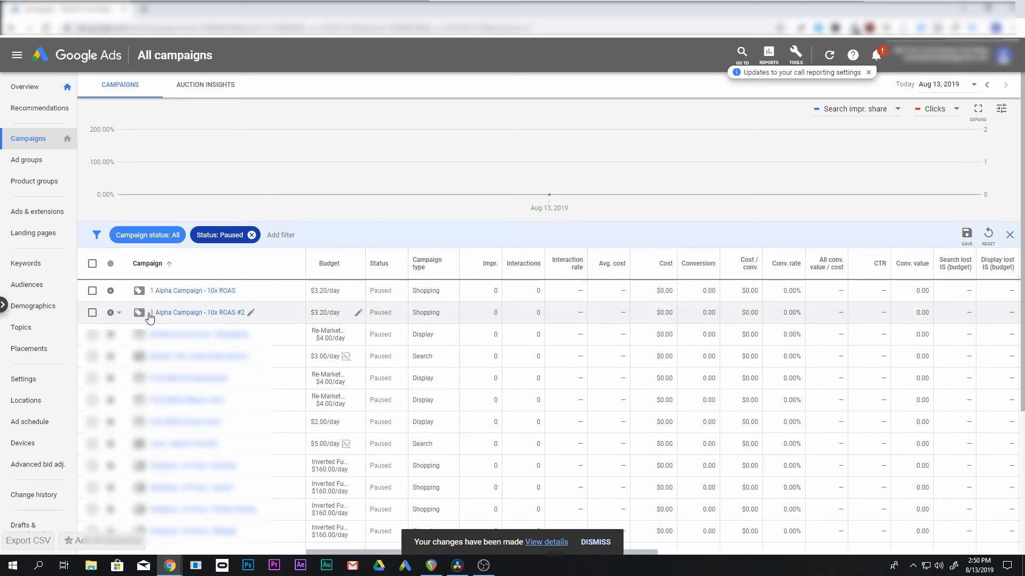
Duplicate the "1 Alpha Campaign - 10x ROAS #2" campaign, pausing the new campaign after pasting, and clear the selection
click(93, 312)
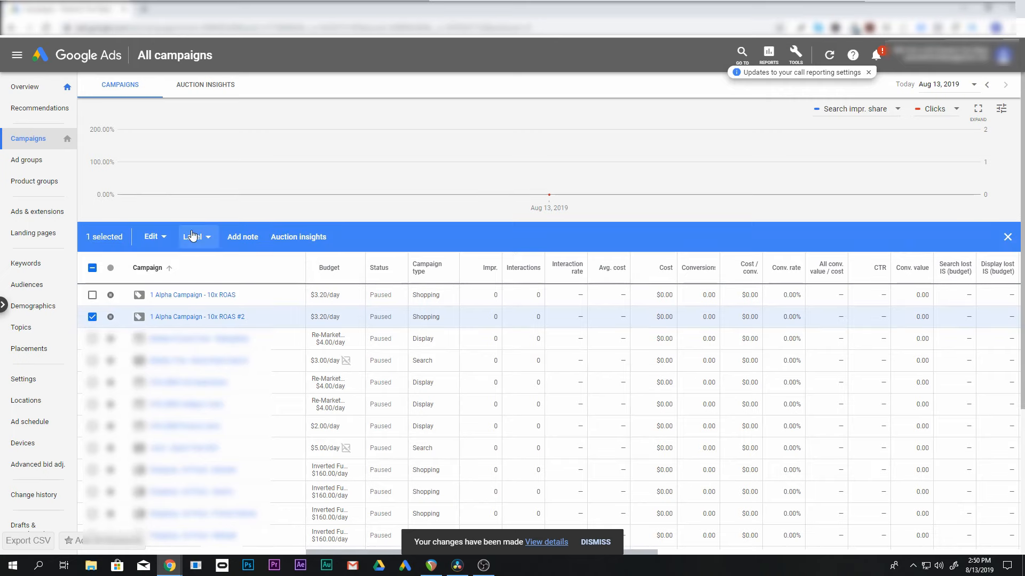
click(153, 236)
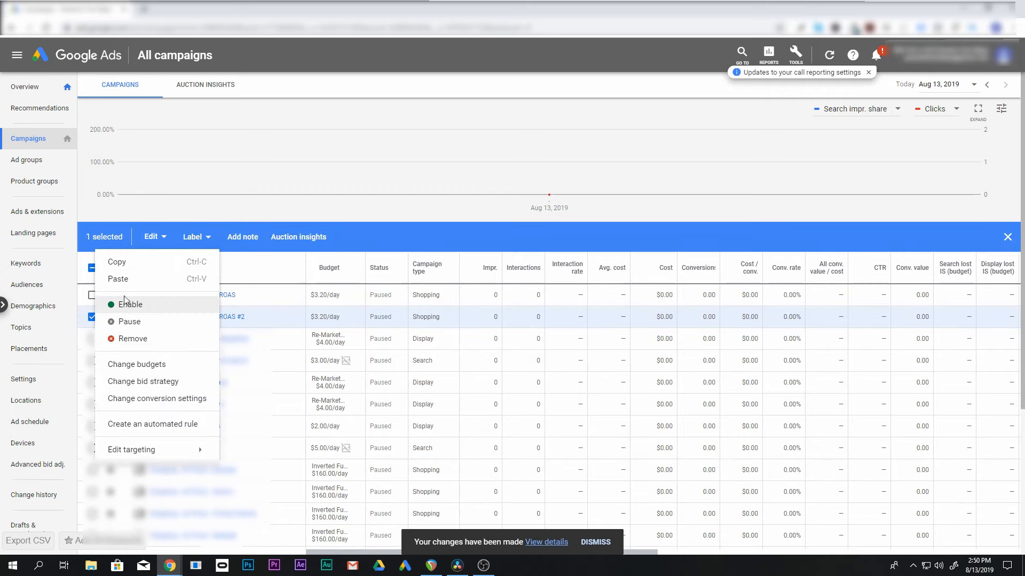
click(123, 262)
click(155, 237)
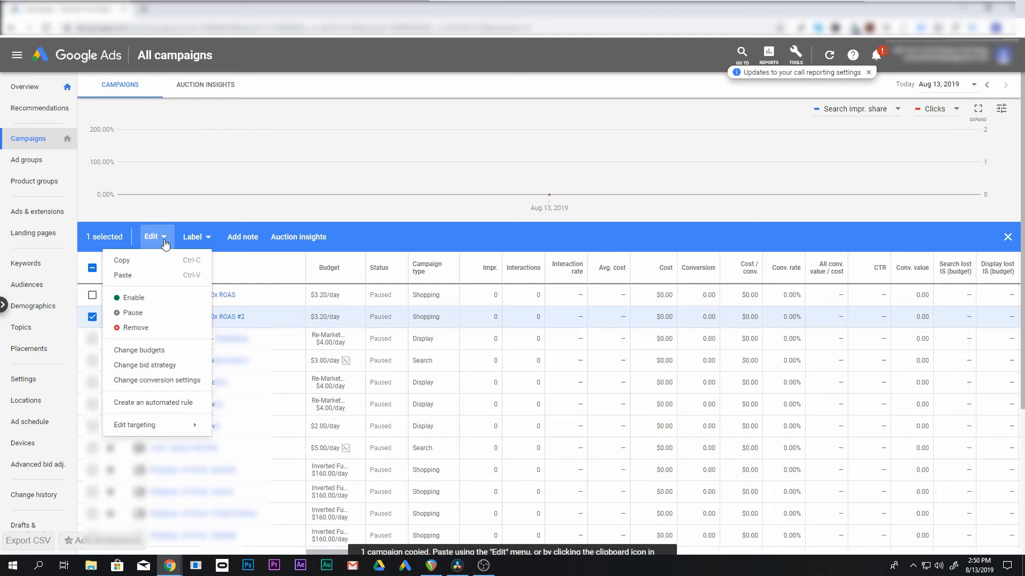
click(134, 283)
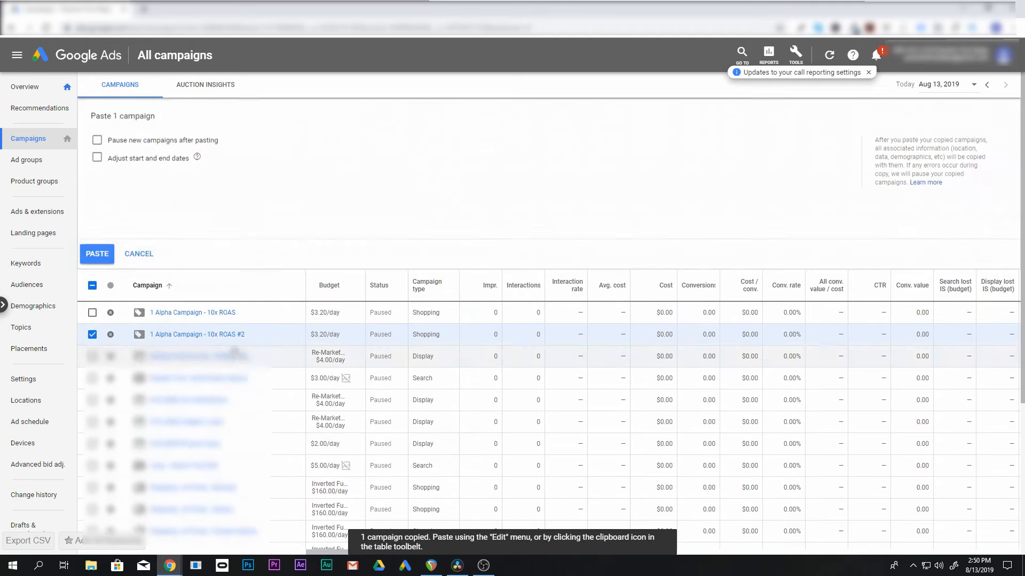
click(98, 140)
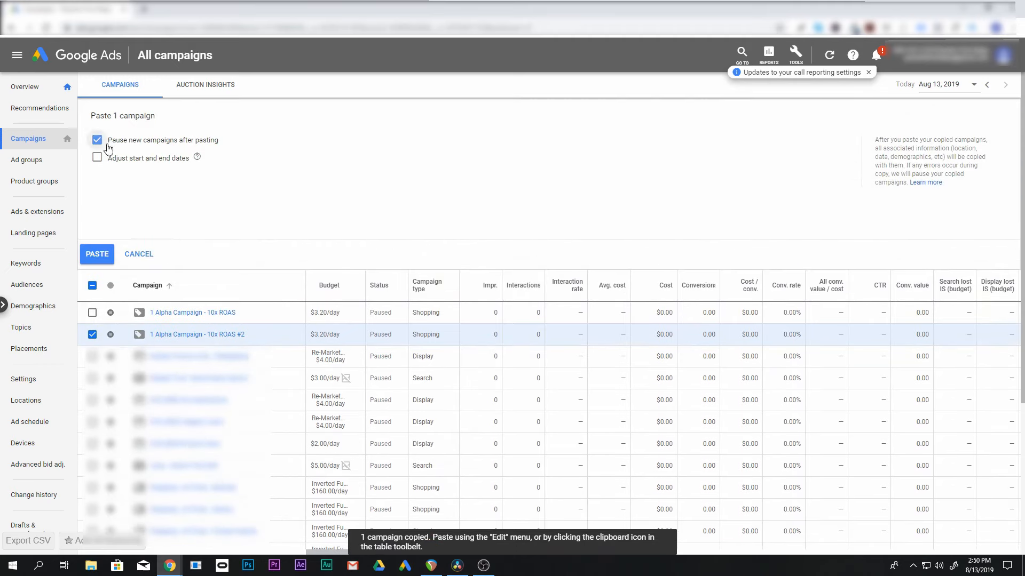
click(97, 254)
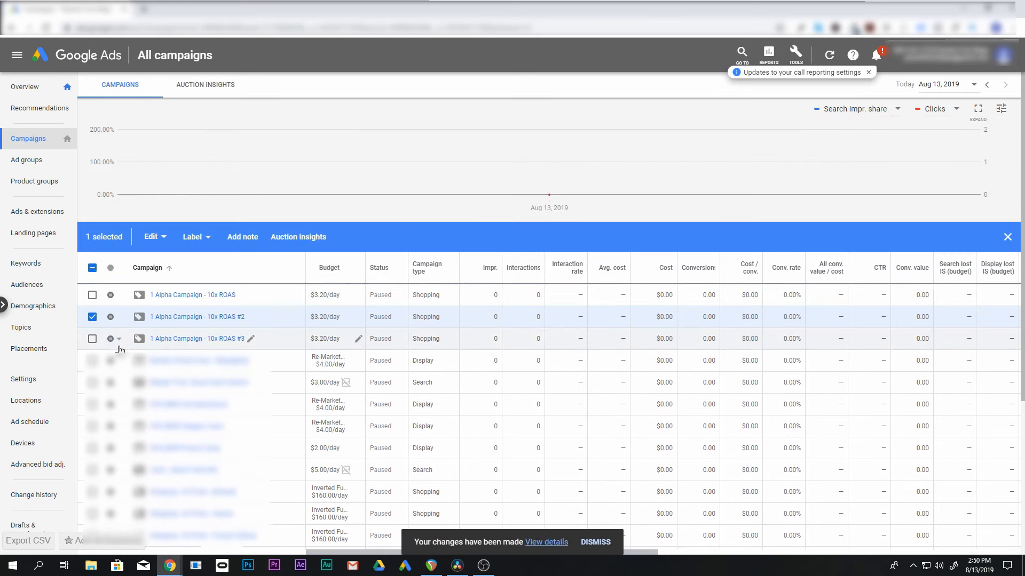
click(92, 318)
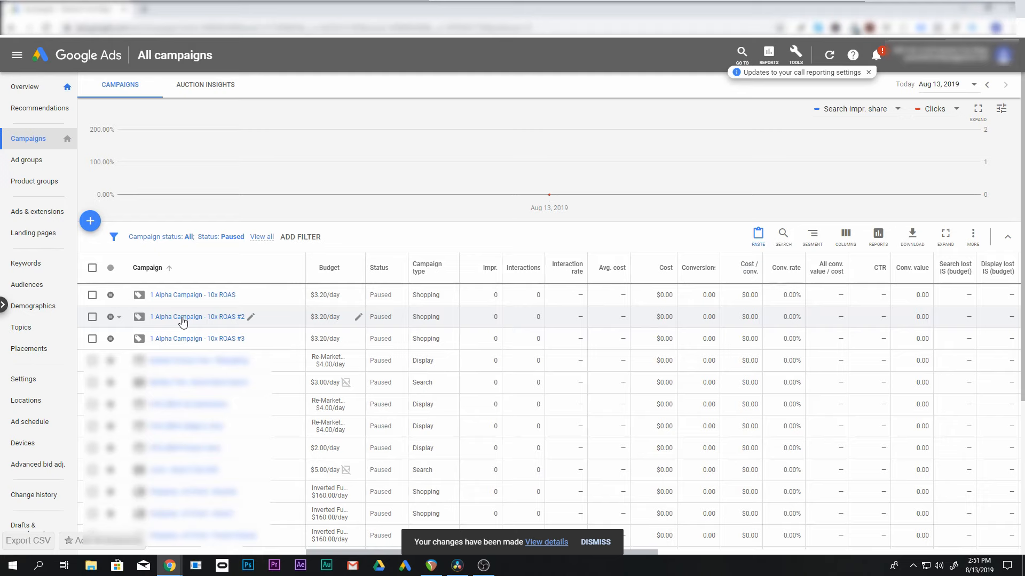
Rename the original "1 Alpha Campaign - 10x ROAS" campaign as "Beta Campaign - 7x ROAS" and save
click(241, 295)
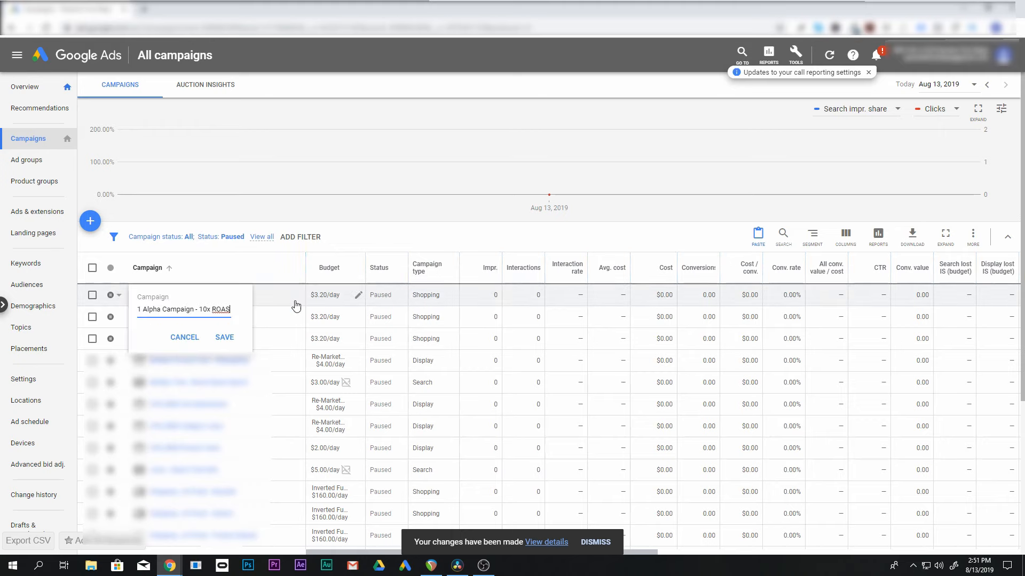
drag(193, 310, 144, 311)
text(Beta)
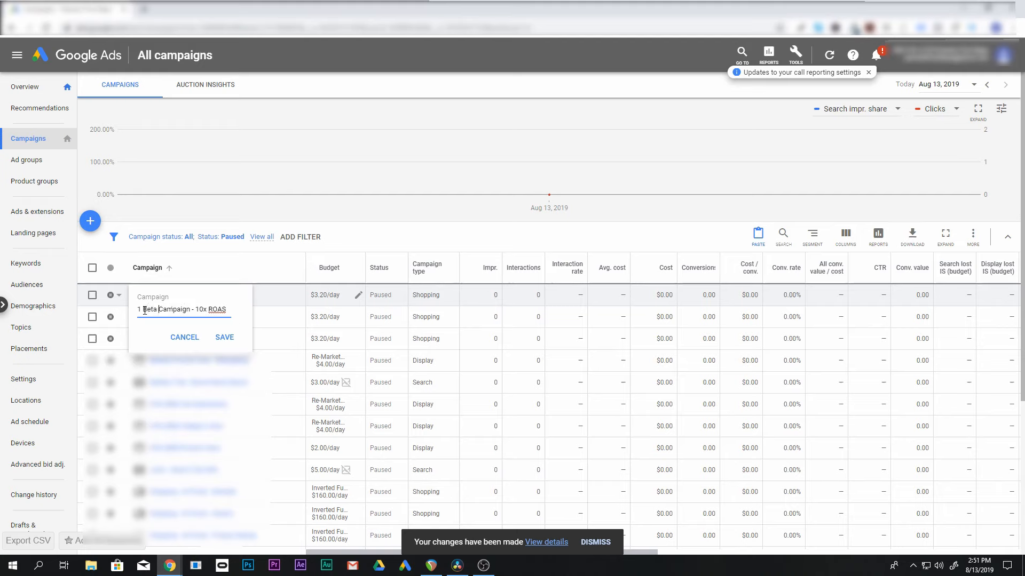
drag(142, 310, 105, 314)
key(BackSpace)
drag(197, 309, 190, 310)
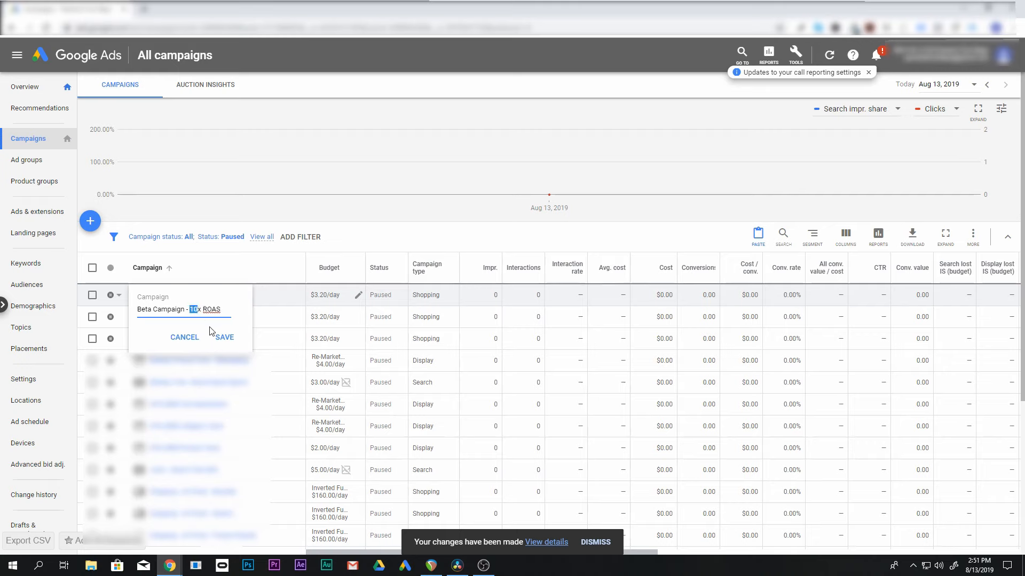
text(7)
click(223, 338)
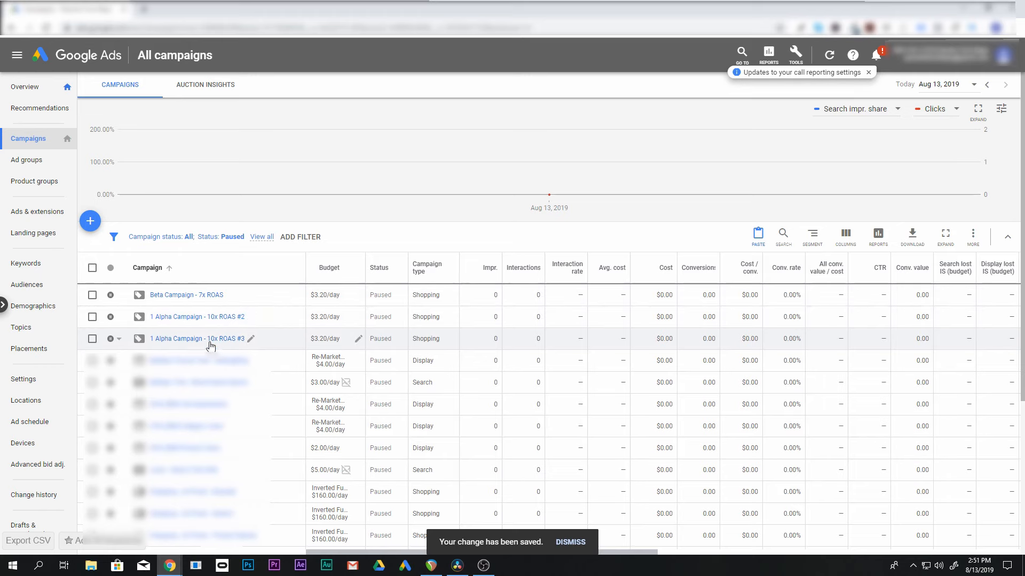
Rename the "1 Alpha Campaign - 10x ROAS #3" campaign as "Retargeting - 10x ROAS #3" and save
click(252, 340)
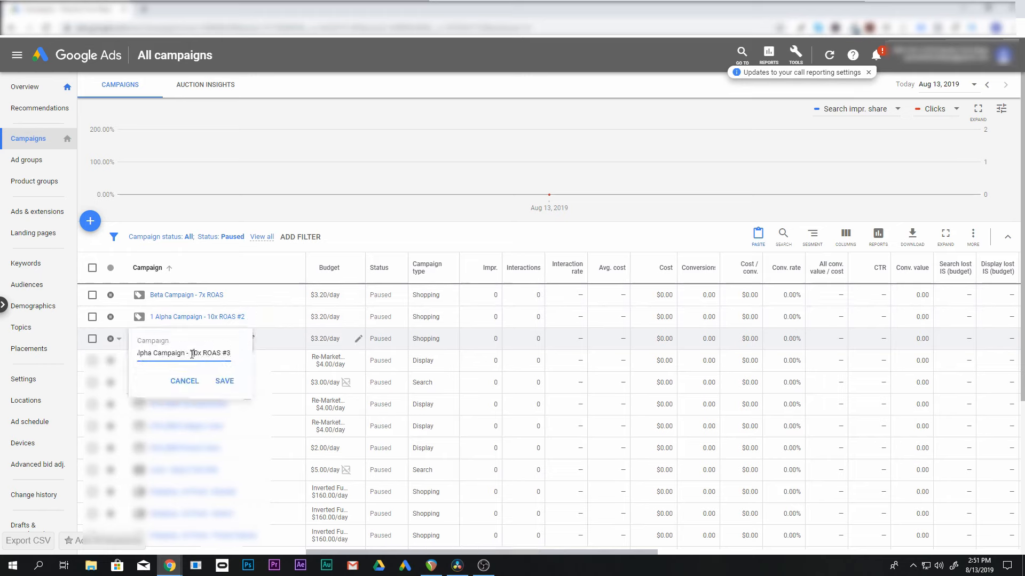
drag(188, 353, 134, 353)
key(BackSpace)
text(Retarge)
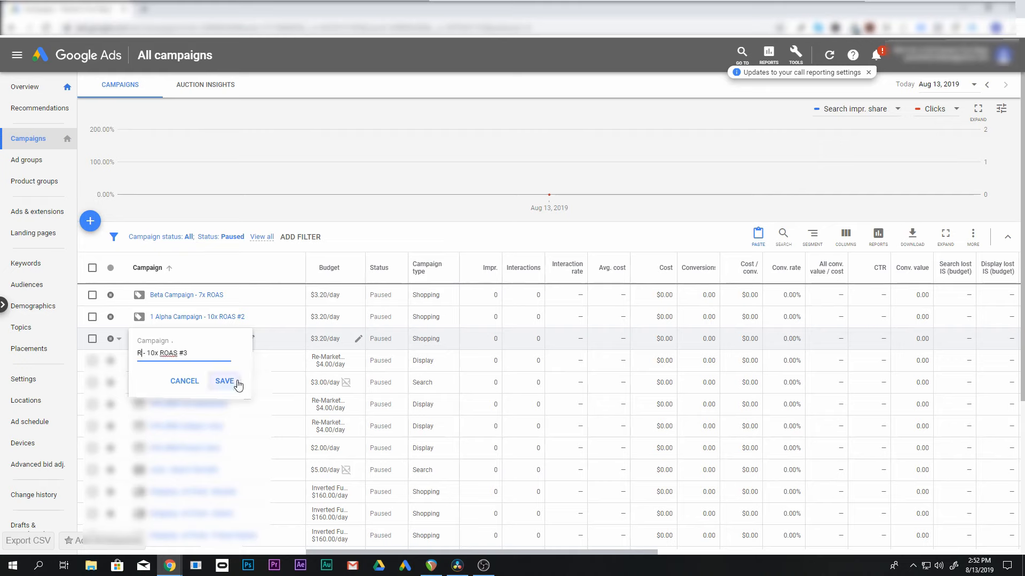
text(ting)
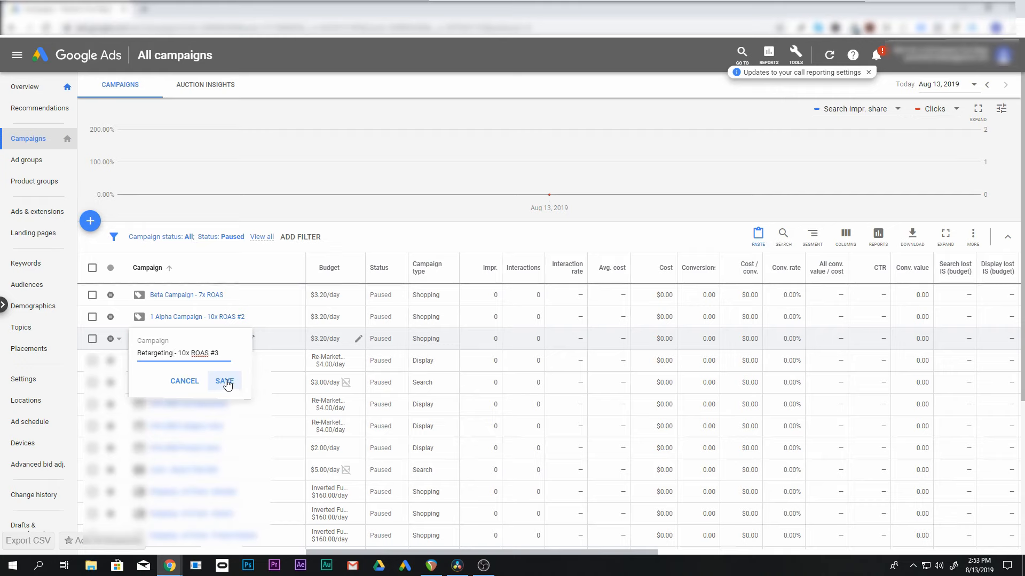
click(227, 384)
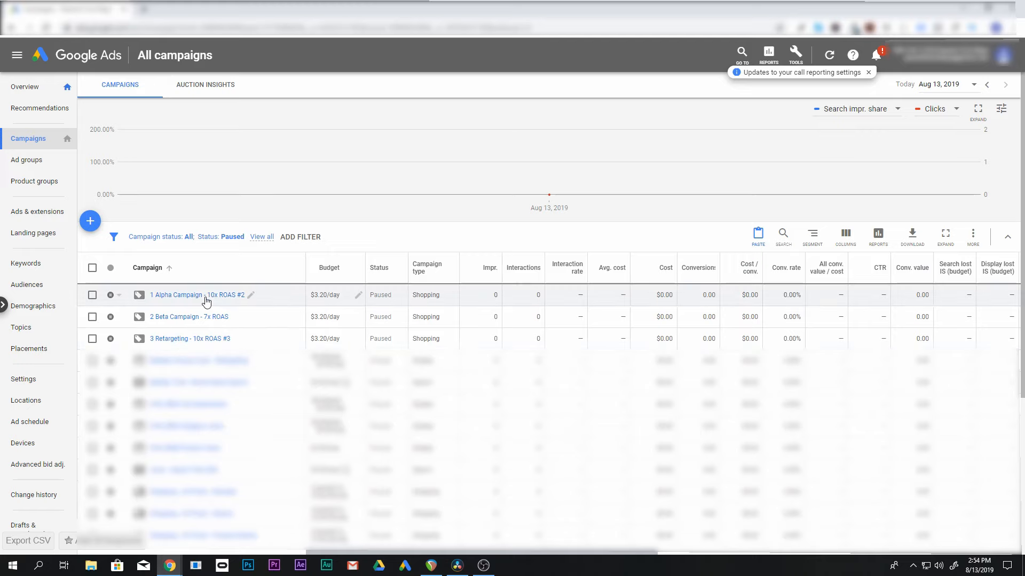
Rename the ad group inside the "2 Beta Campaign - 7x ROAS" campaign as "Beta - 10x ROAS"
click(184, 319)
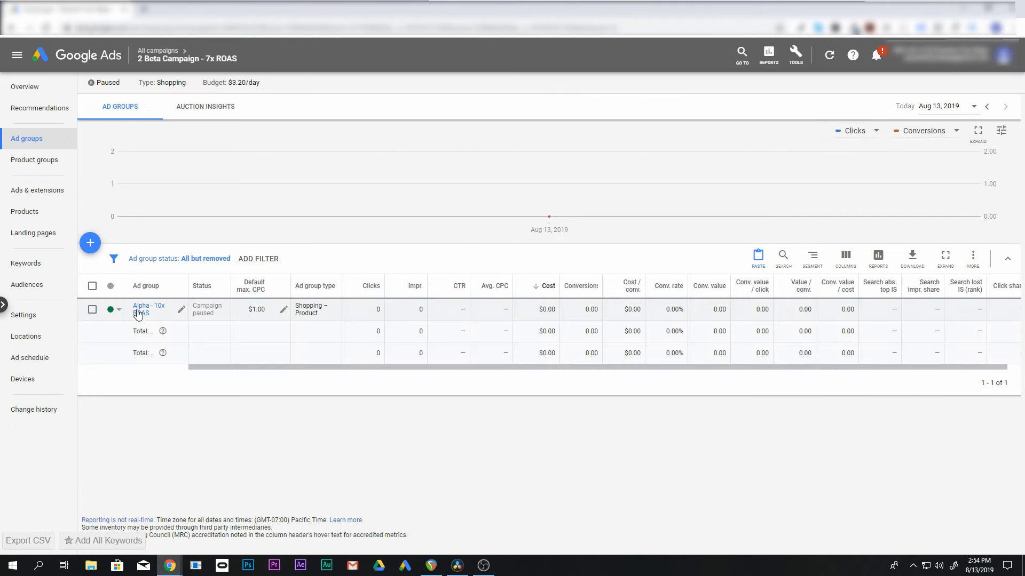
click(184, 311)
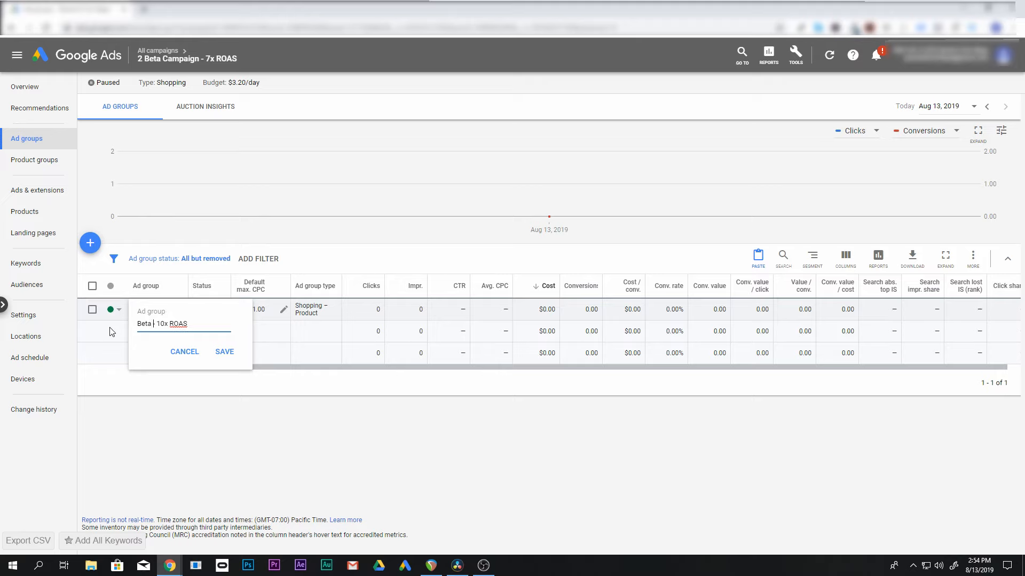
key(Return)
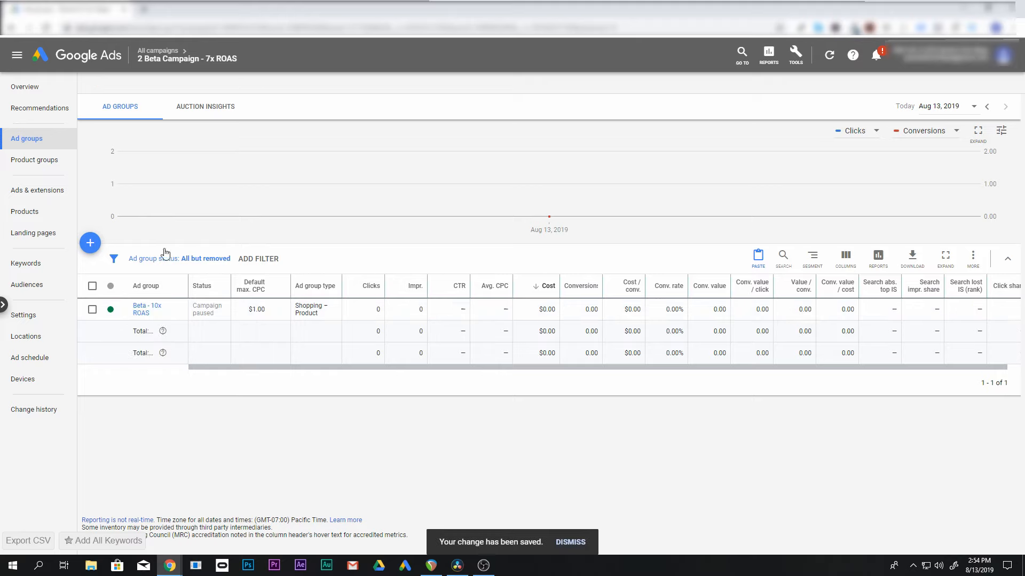
Replace "Alpha" with "Retargeting" in the ad group name of the "3 Retargeting - 10x ROAS #3" campaign and save
click(154, 53)
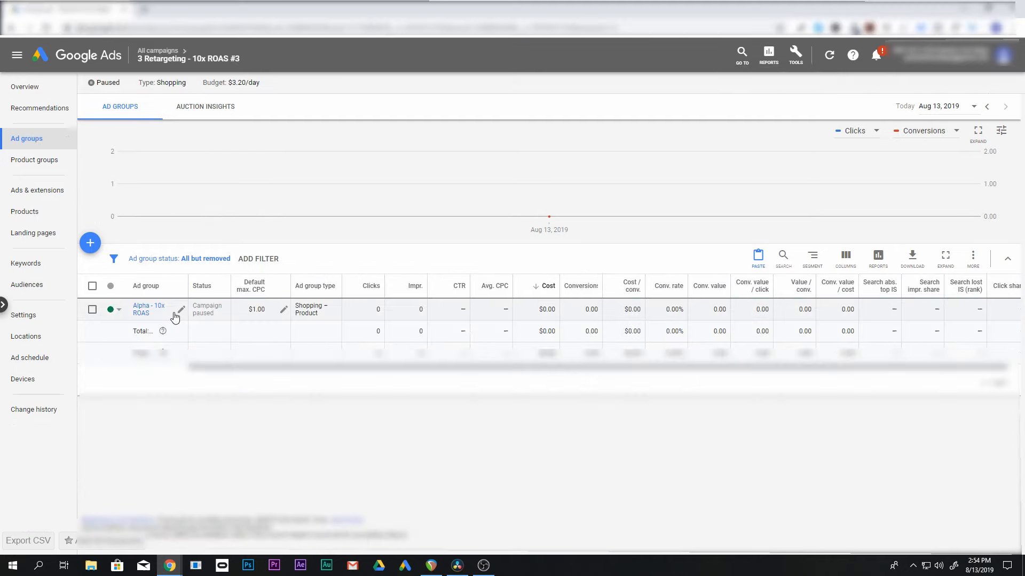
click(178, 310)
text(Retargeting)
click(224, 351)
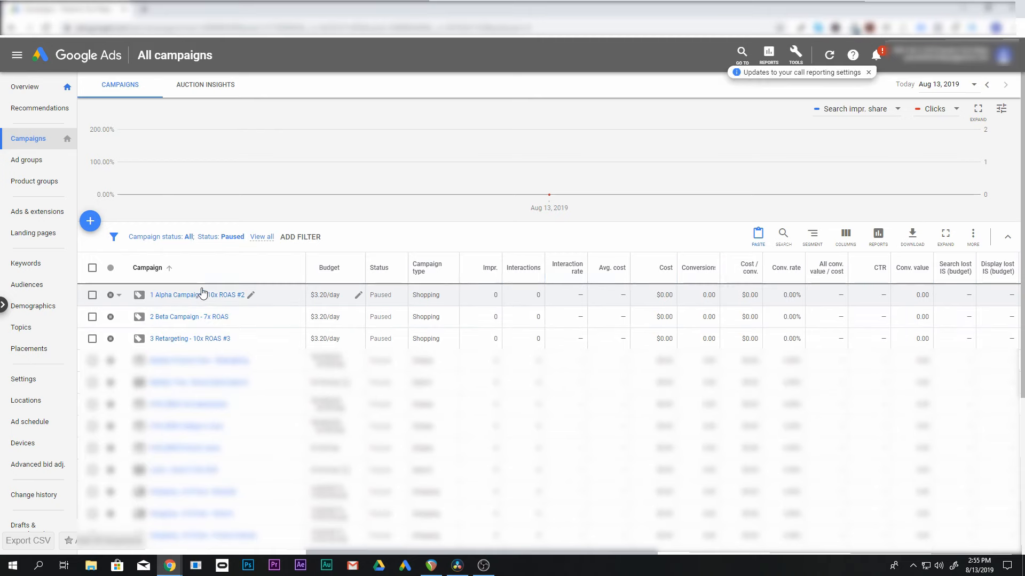
Review the product groups of the "Alpha - 10x ROAS" ad group in "1 Alpha Campaign - 10x ROAS #2" and return to all campaigns
click(176, 299)
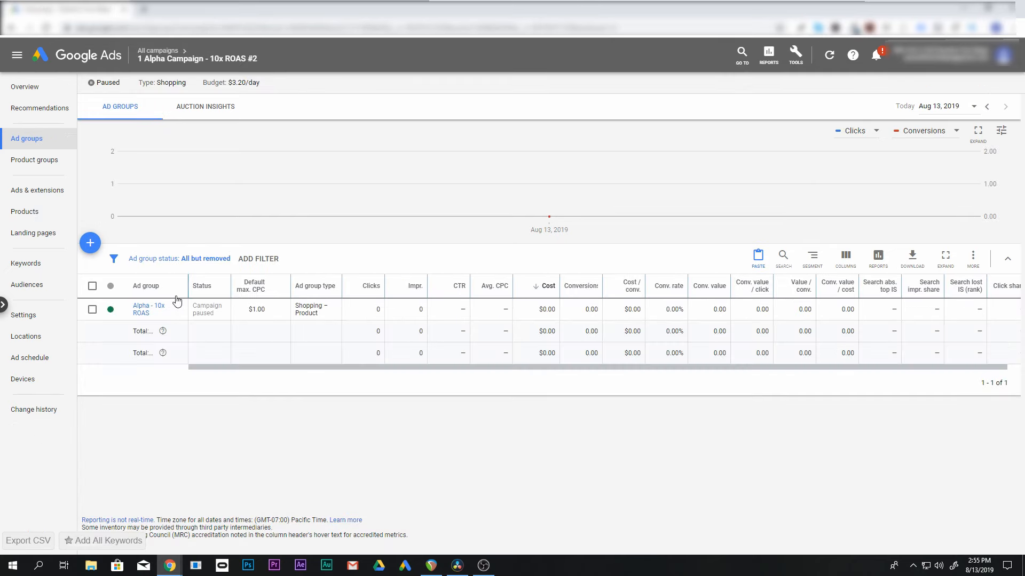
click(149, 308)
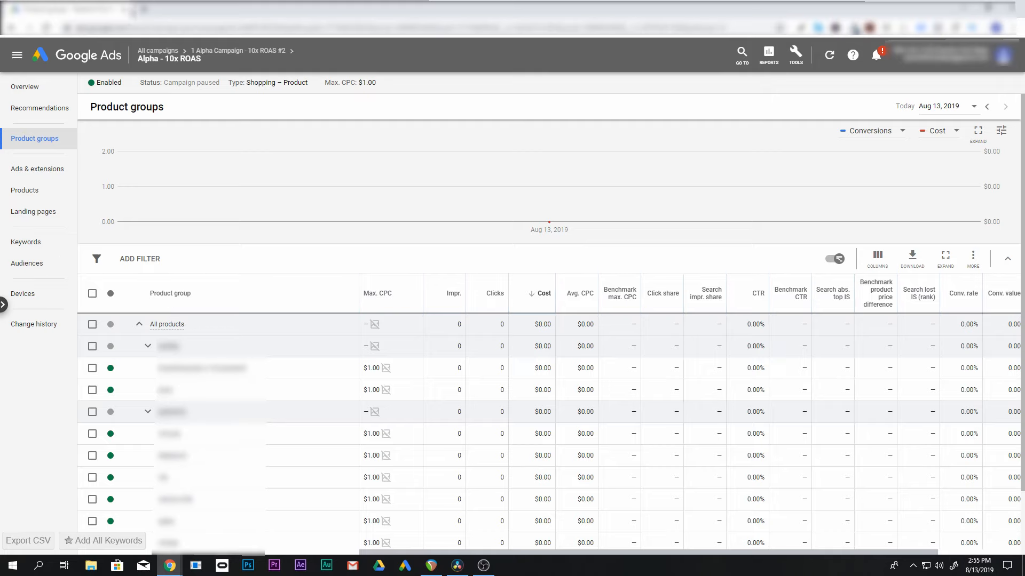
click(146, 51)
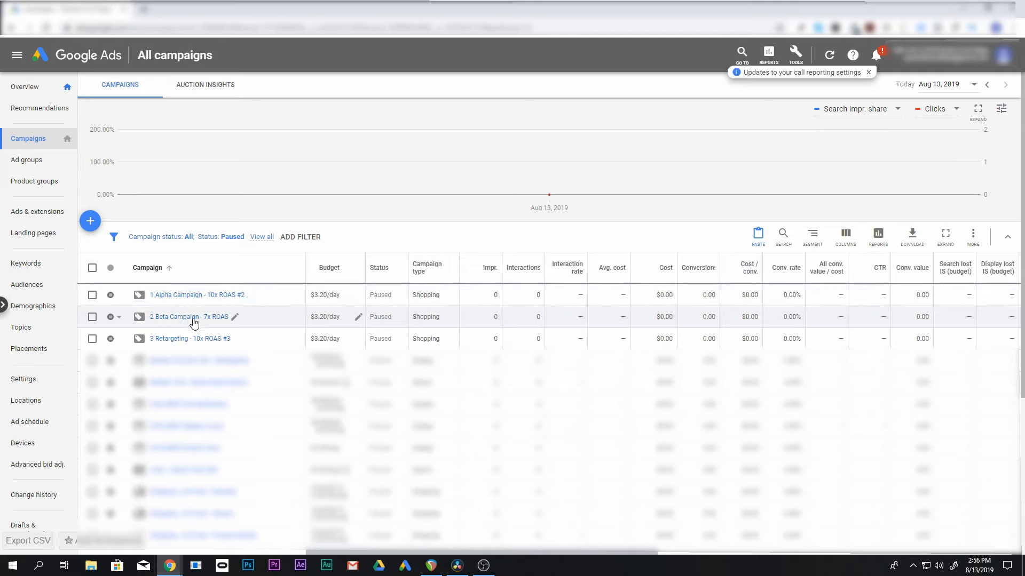
Set the campaign priority of "1 Alpha Campaign - 10x ROAS #2" to Low (default) and save
click(191, 296)
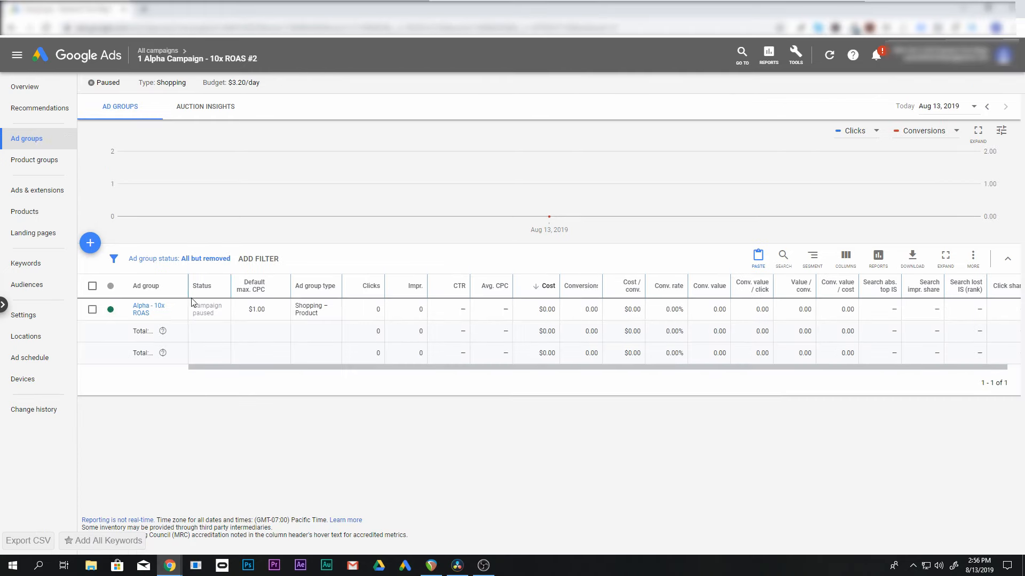
click(24, 315)
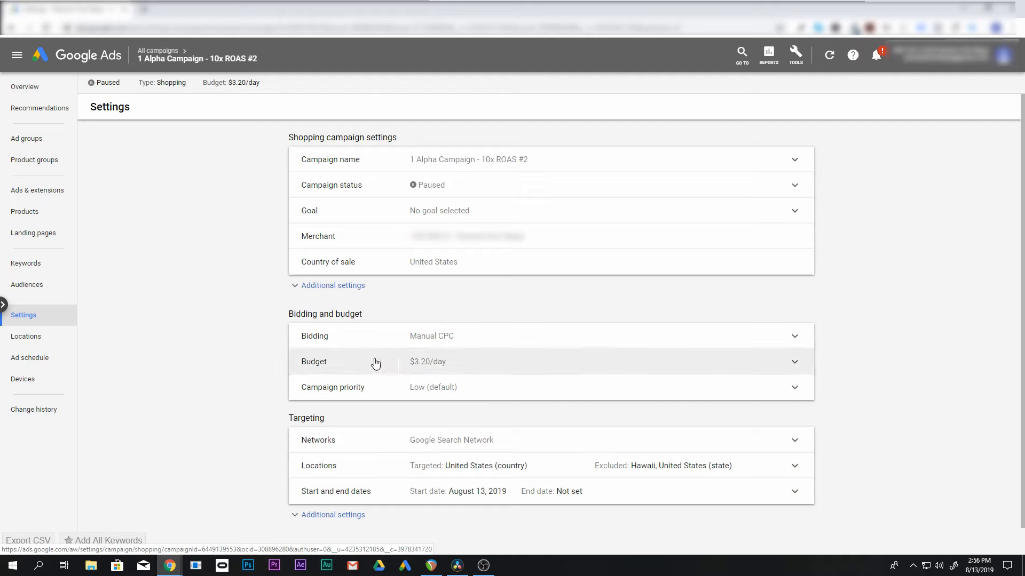
click(516, 395)
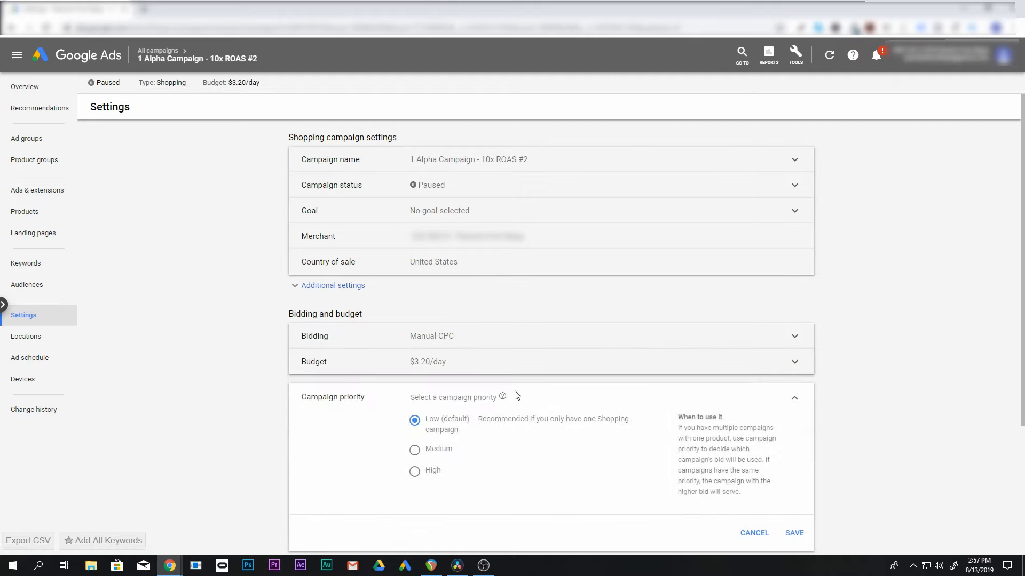
click(414, 421)
scroll(702, 437, down, 2)
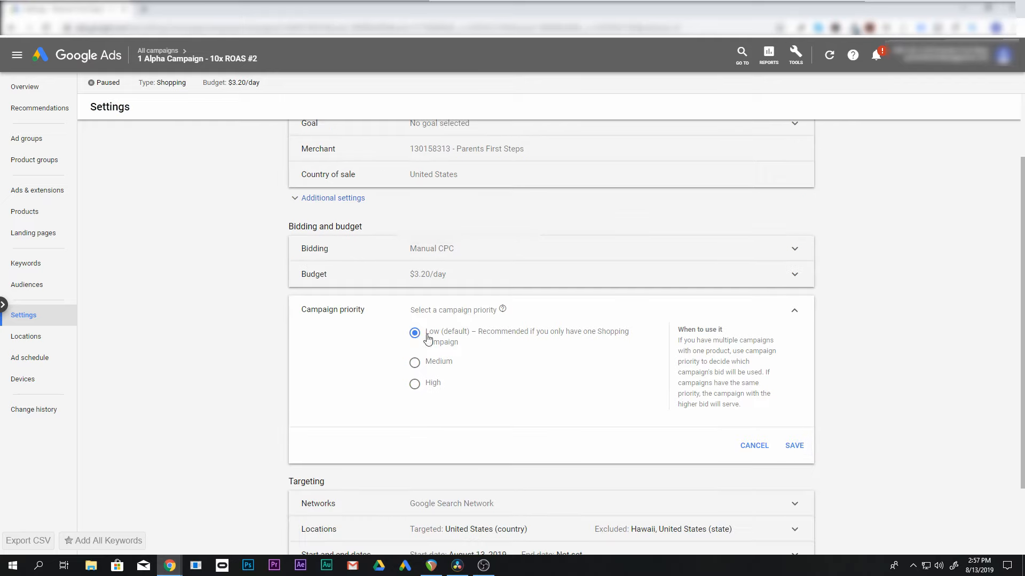
click(794, 446)
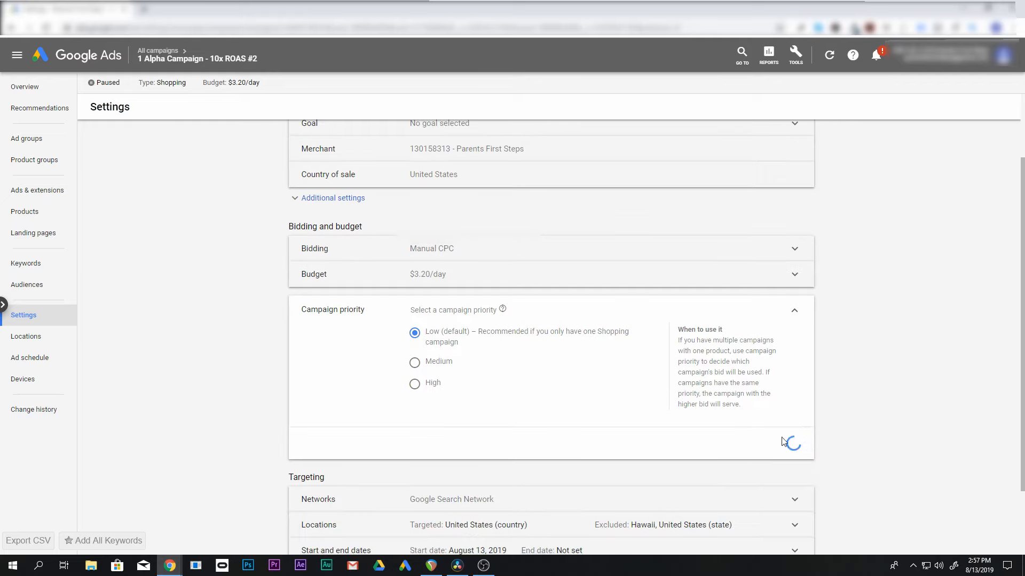
Set the campaign priority of "2 Beta Campaign - 7x ROAS" to High and save
click(159, 51)
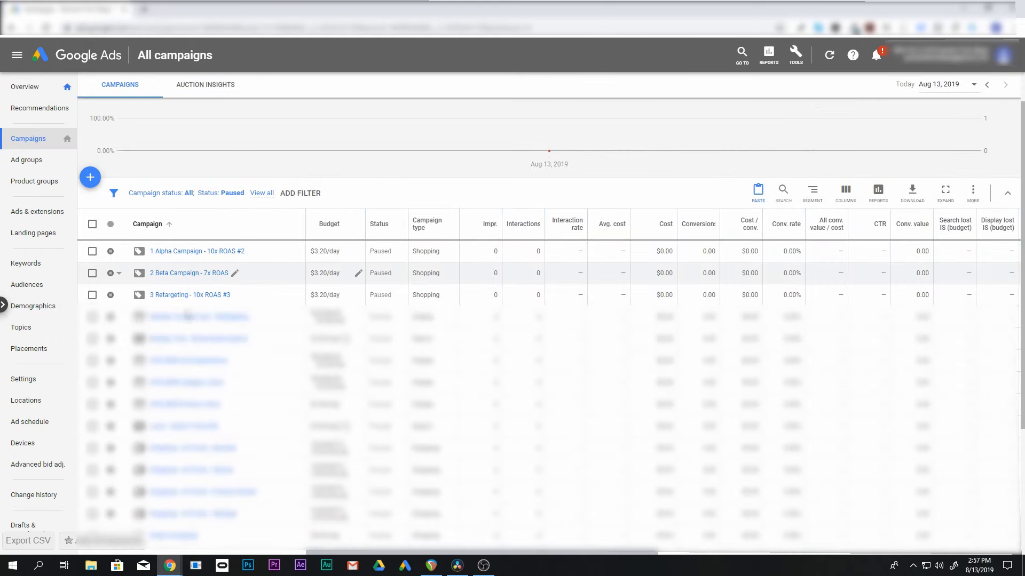
scroll(186, 289, down, 1)
click(183, 274)
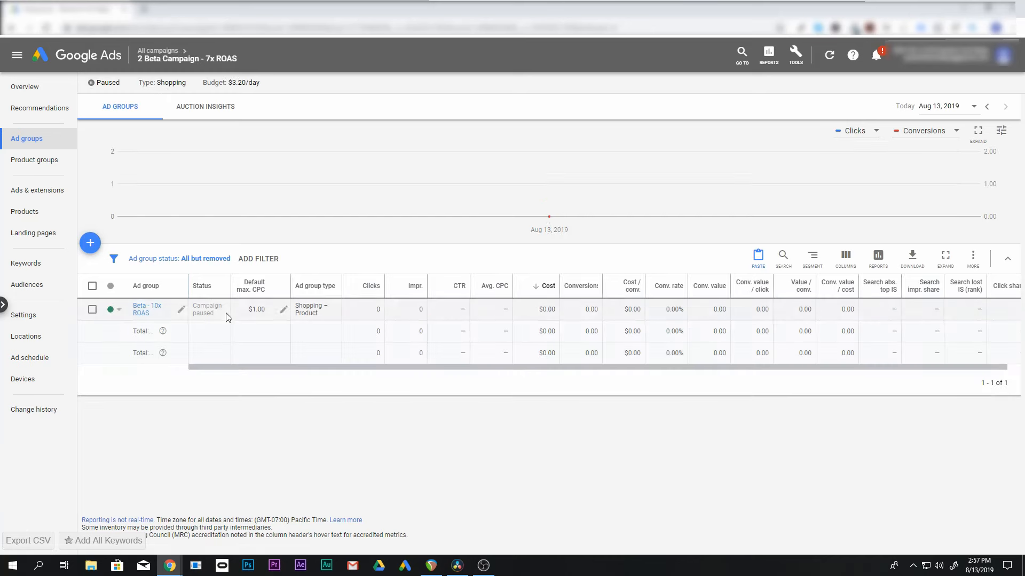
click(32, 319)
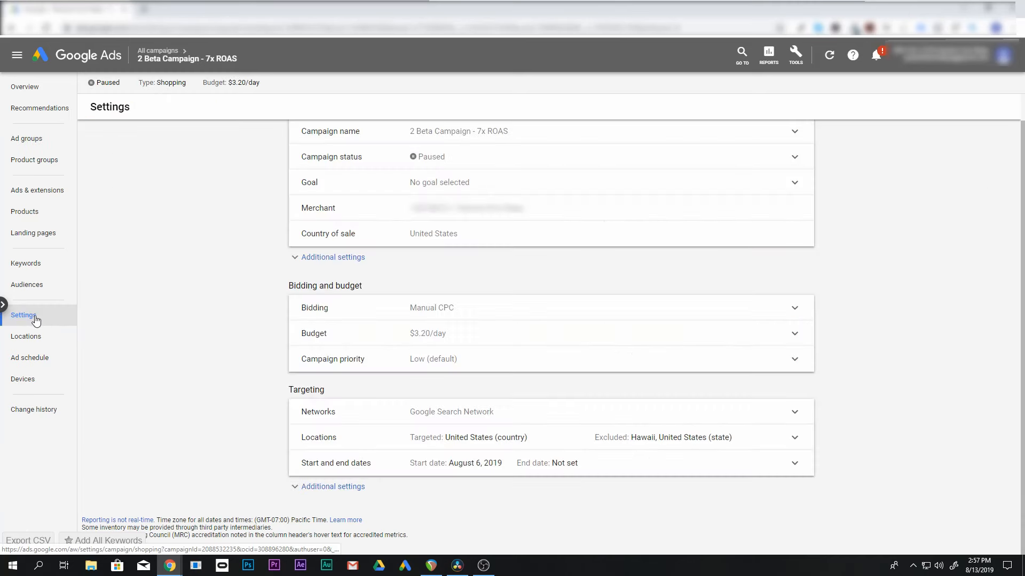
click(528, 362)
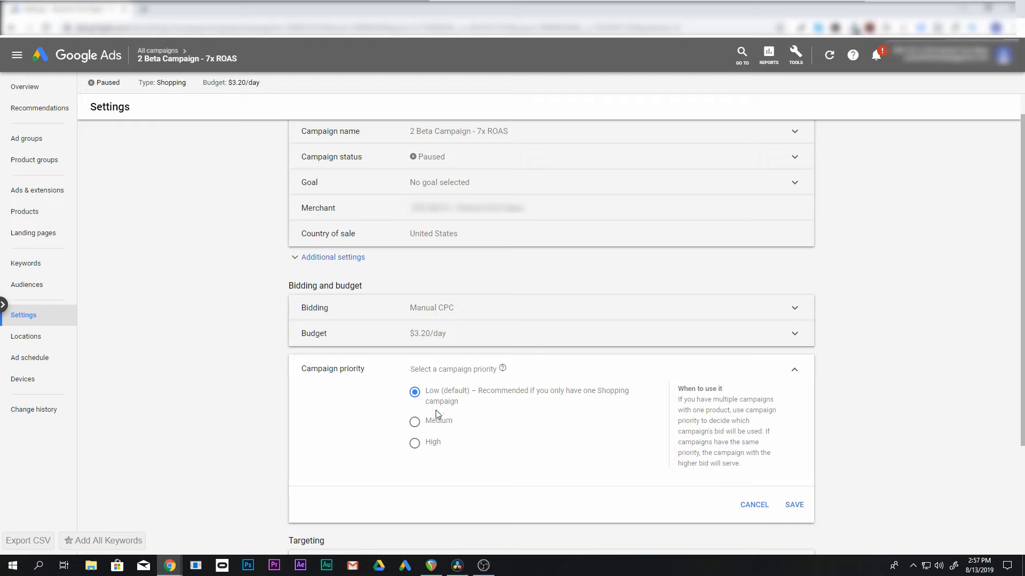
click(417, 445)
click(794, 506)
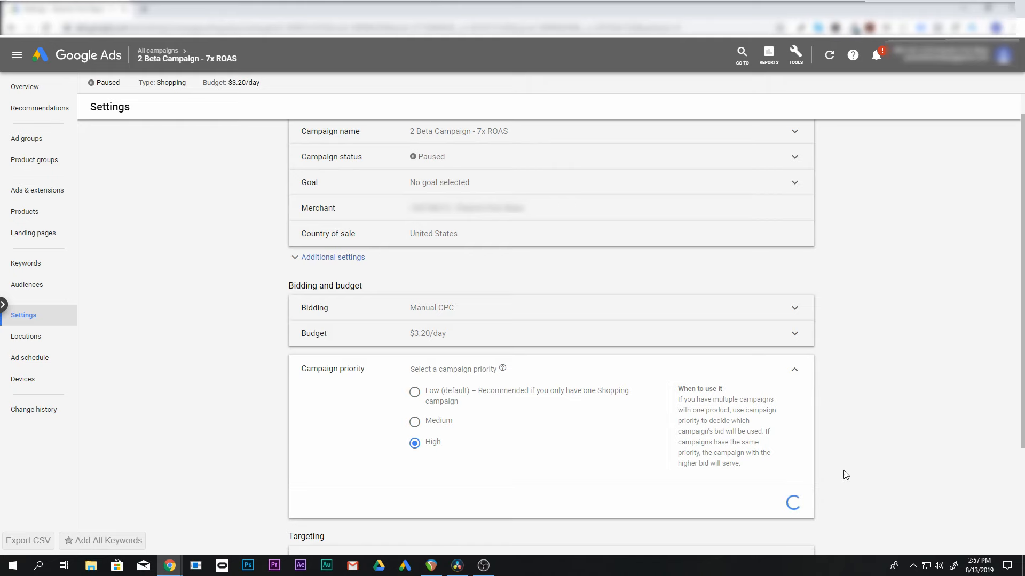
Set the campaign priority of "3 Retargeting - 10x ROAS #3" to High and save
click(158, 51)
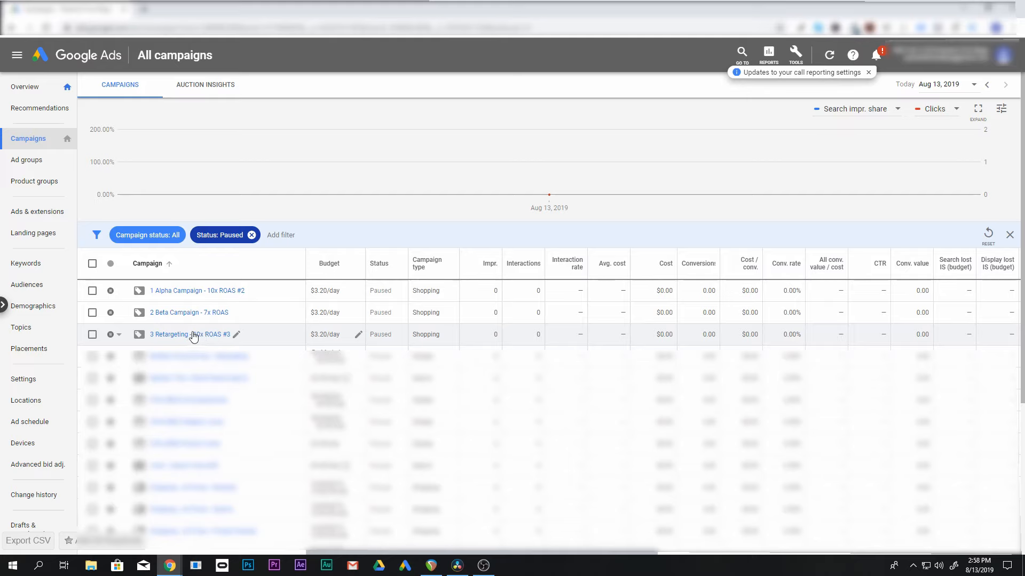
click(237, 335)
click(275, 340)
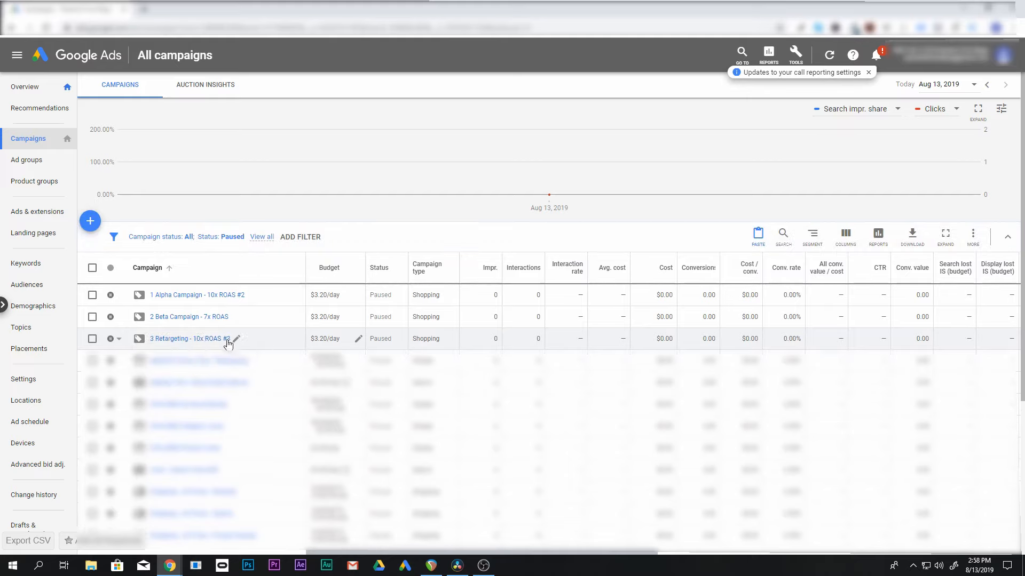
click(228, 340)
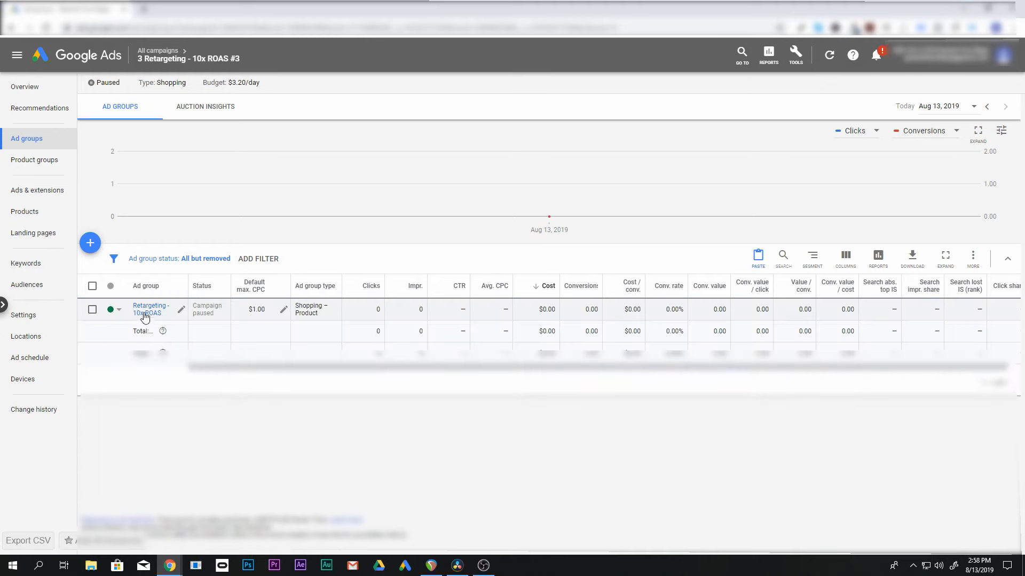
click(22, 315)
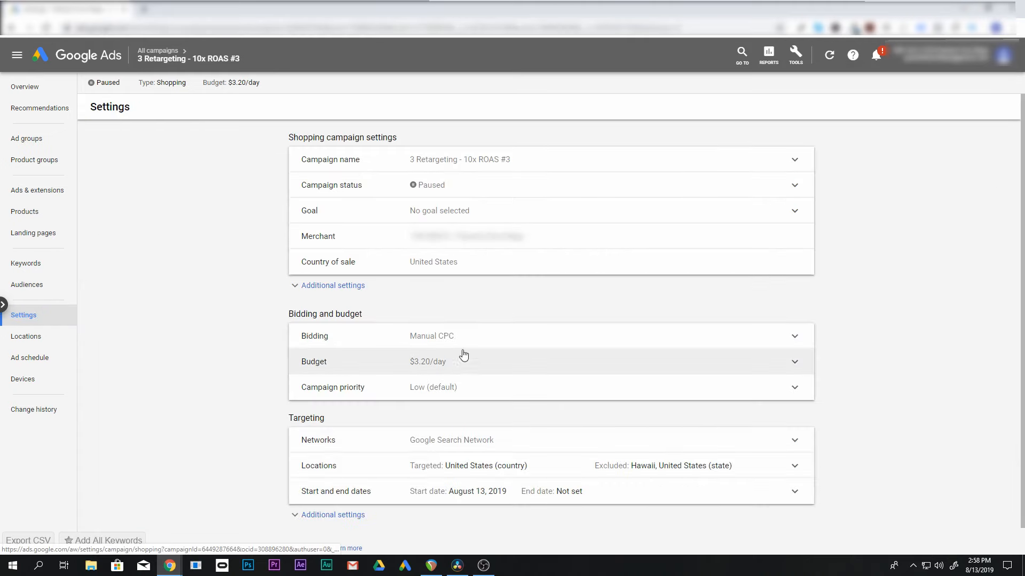
click(468, 388)
click(415, 471)
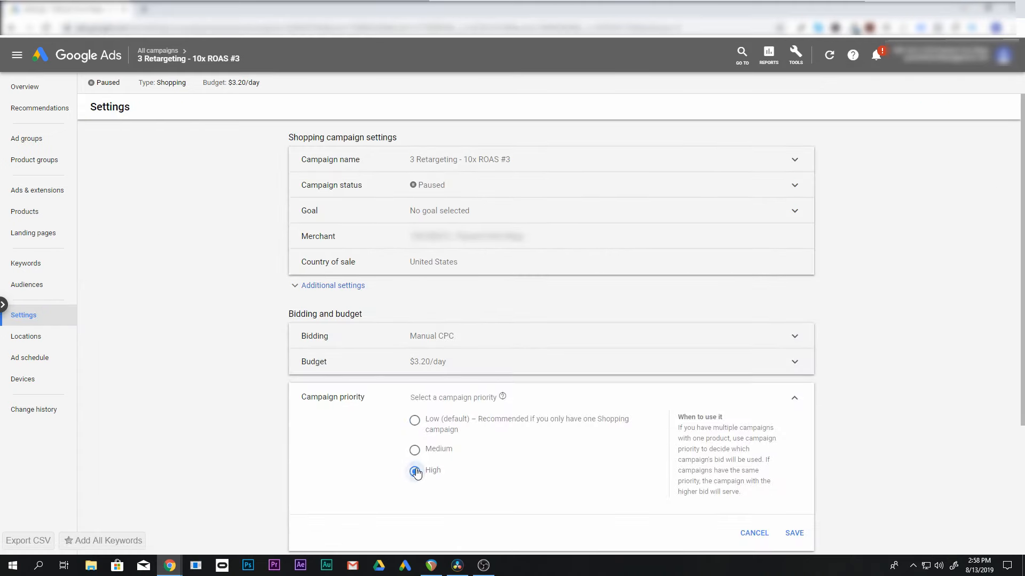
click(794, 533)
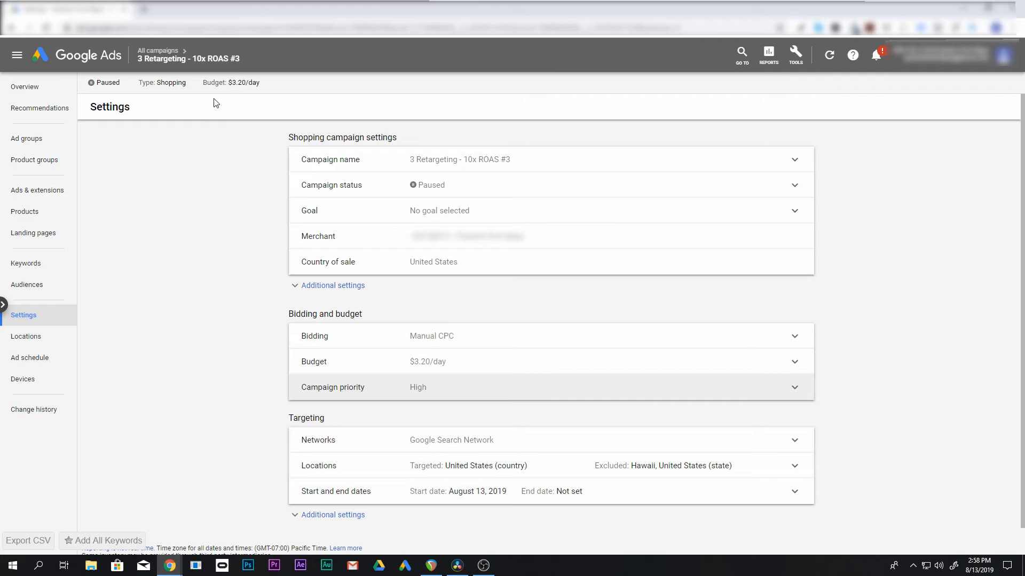
right_click(322, 200)
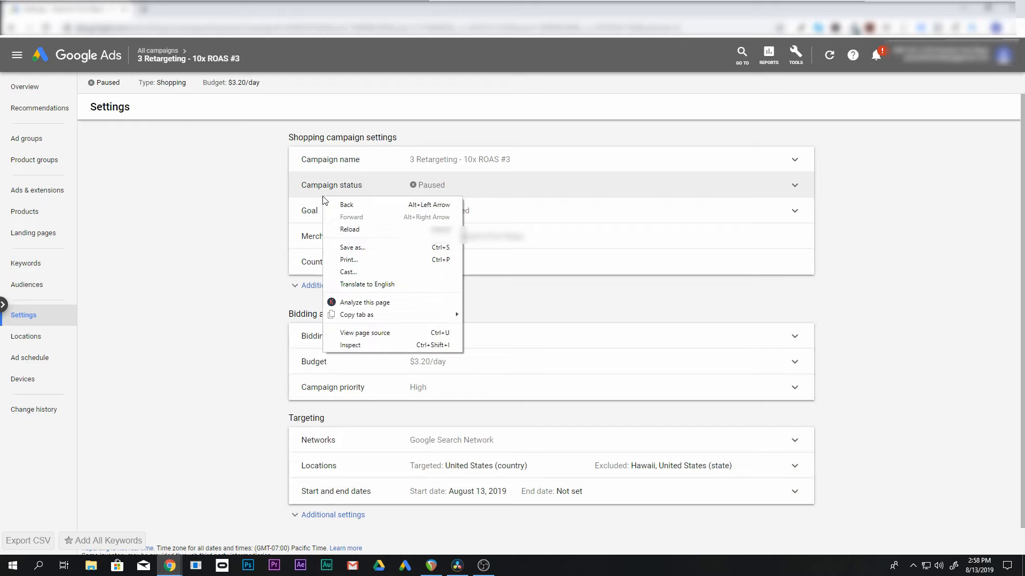
click(261, 208)
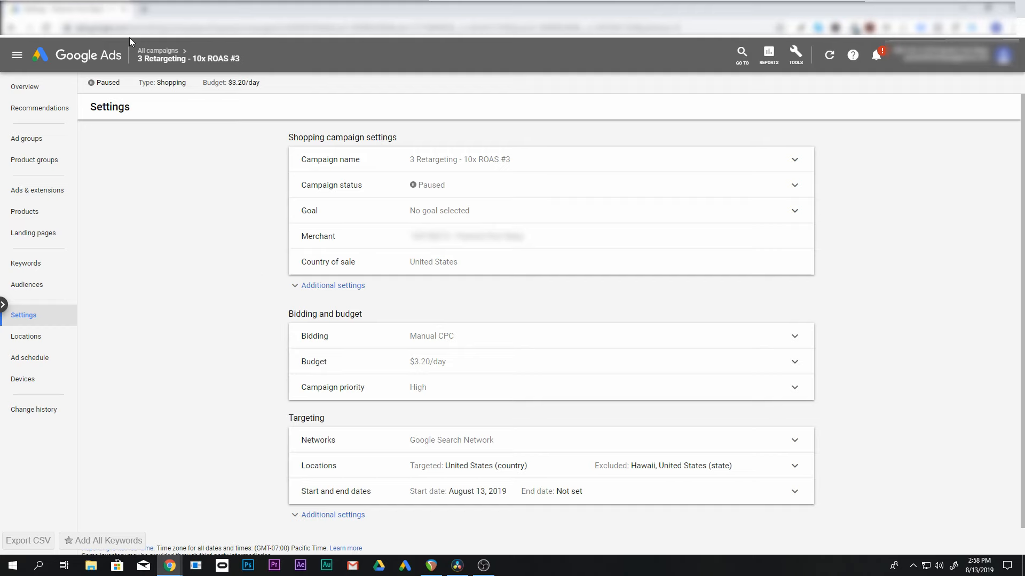
Check the campaign-level negative keywords of "1 Alpha Campaign - 10x ROAS #2" and of "2 Beta Campaign - 7x ROAS"
click(158, 51)
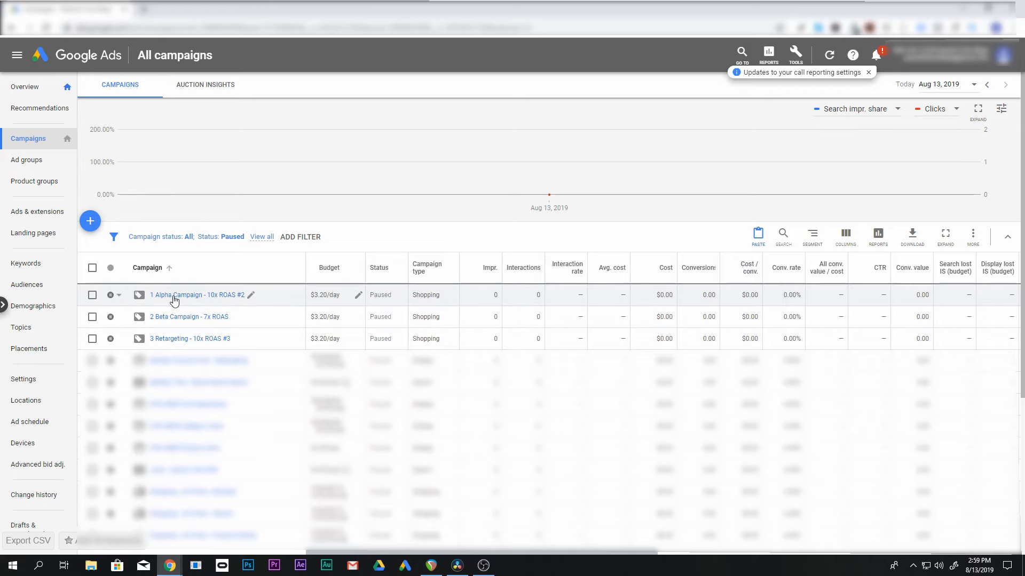
click(206, 297)
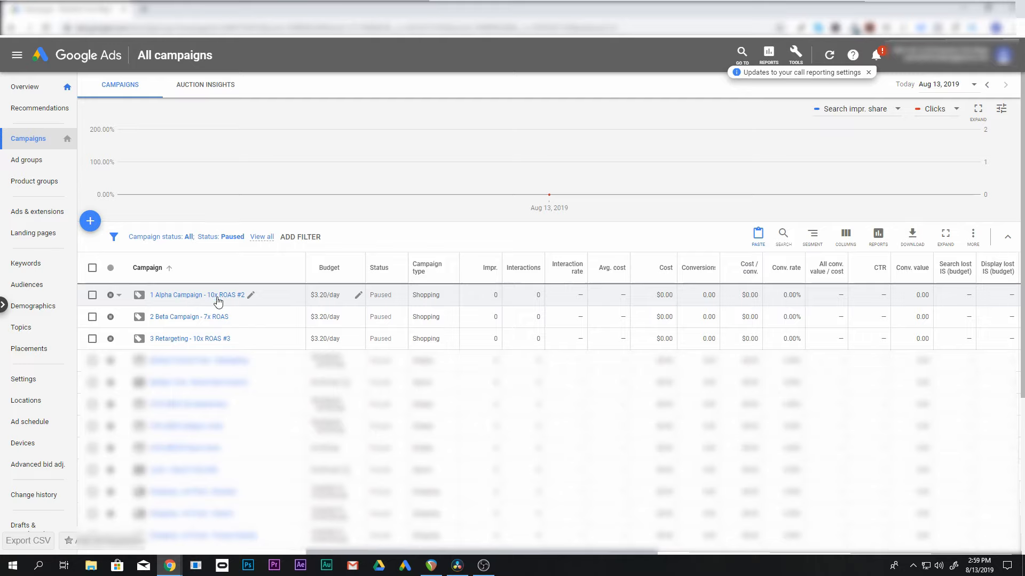
click(32, 267)
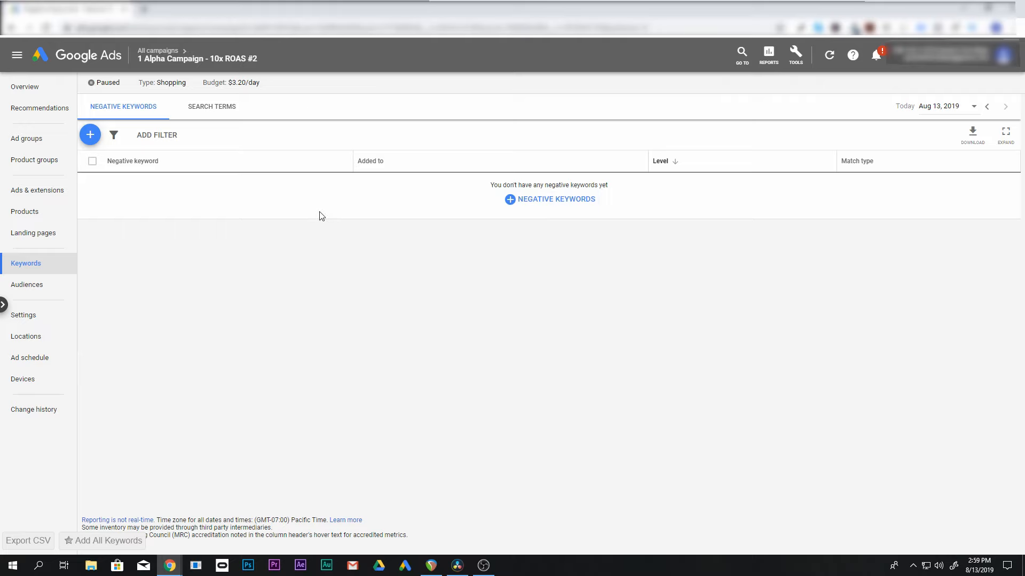
mouse_move(150, 55)
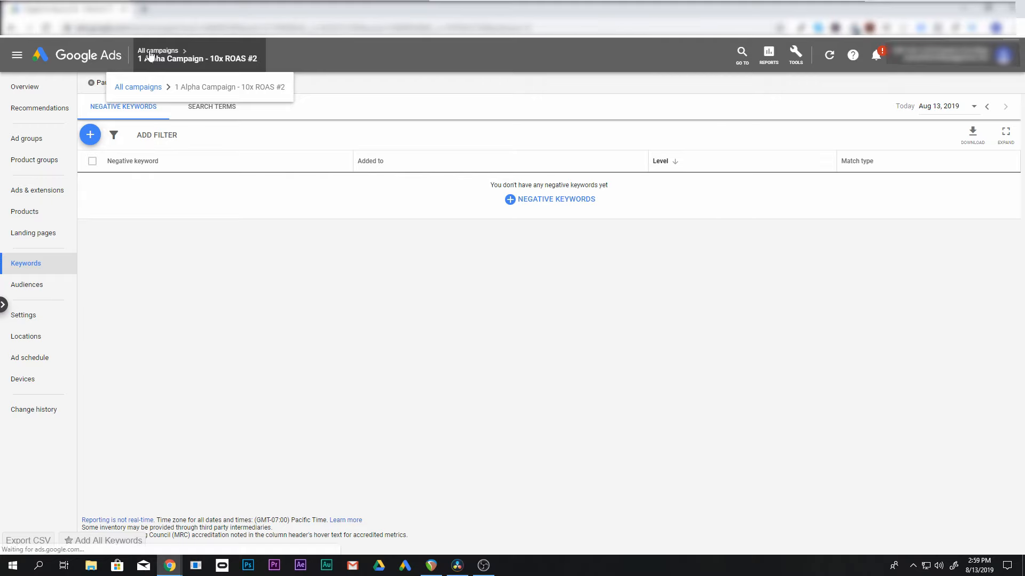
click(150, 52)
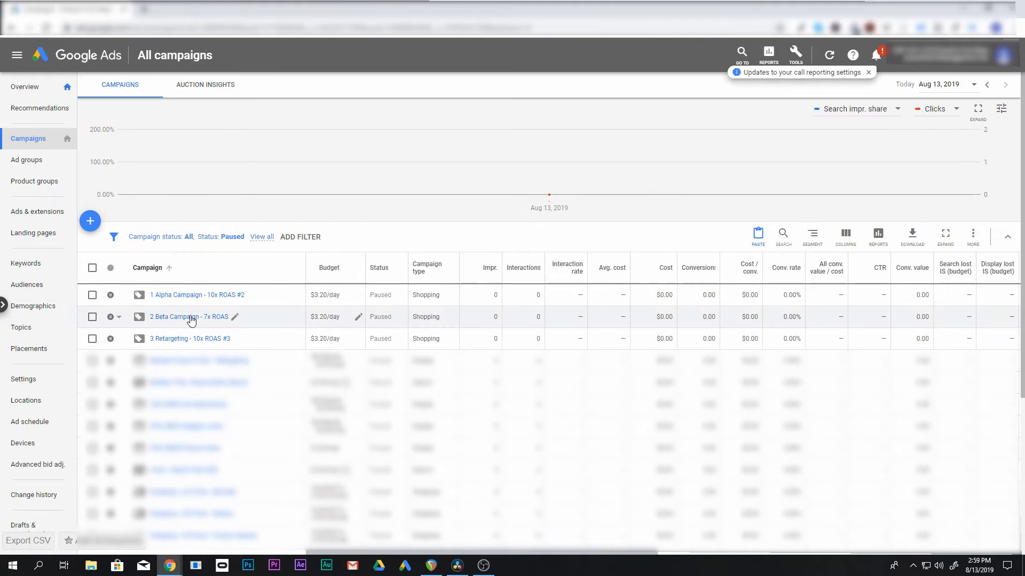
click(192, 320)
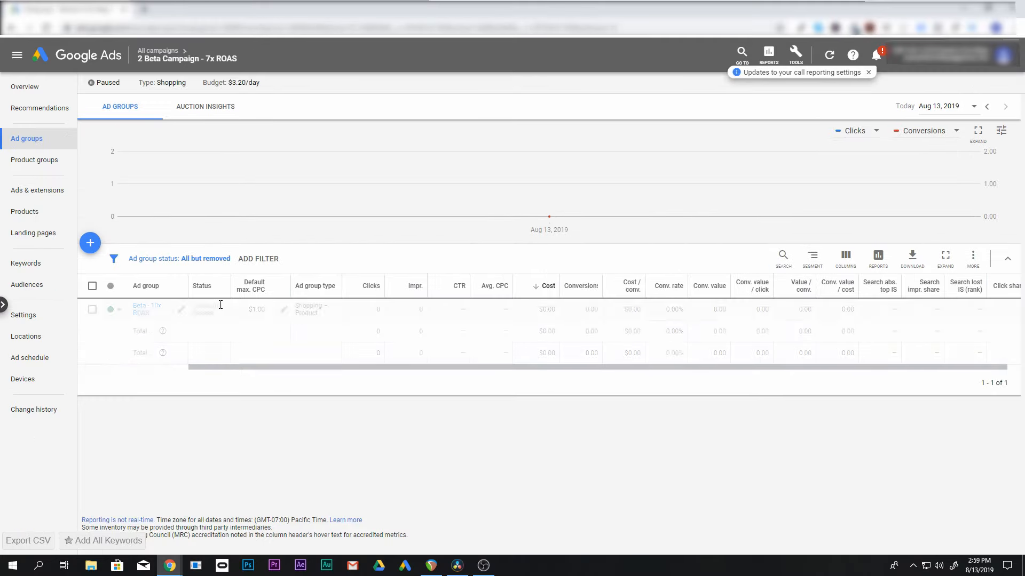
click(31, 263)
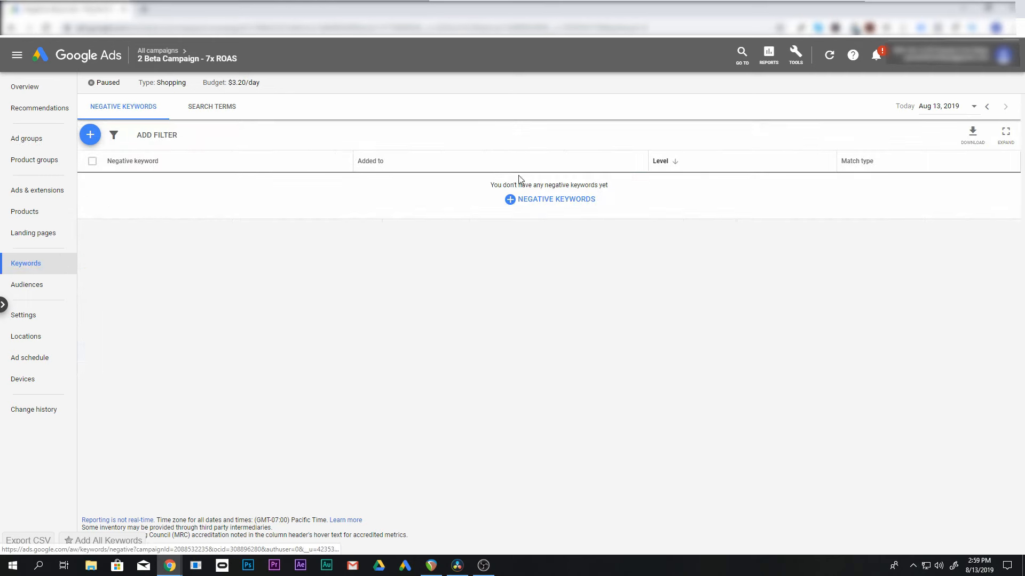
Check the negative keywords of the "Alpha - 10x ROAS" ad group in "1 Alpha Campaign - 10x ROAS #2"
mouse_move(170, 73)
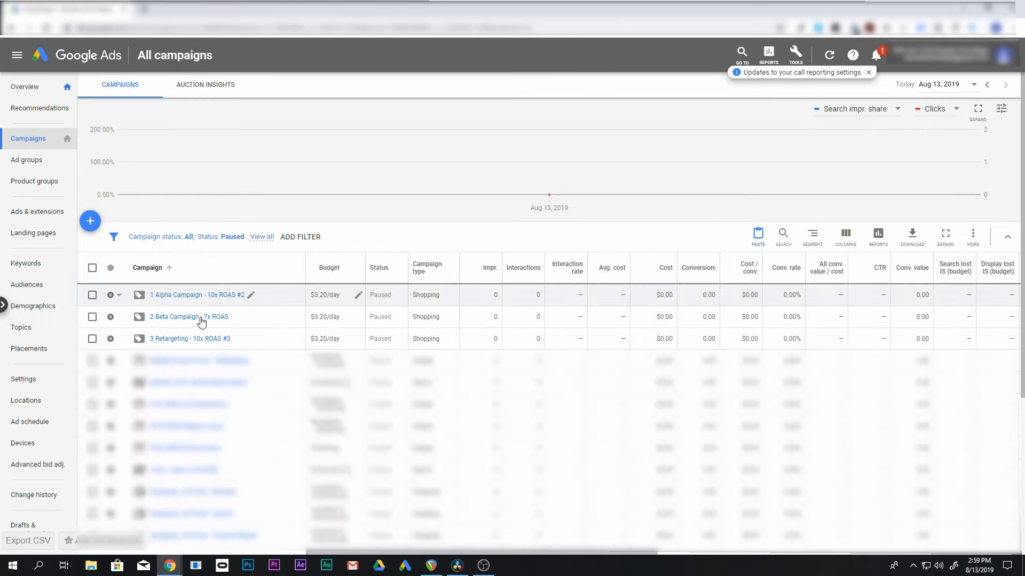
click(155, 294)
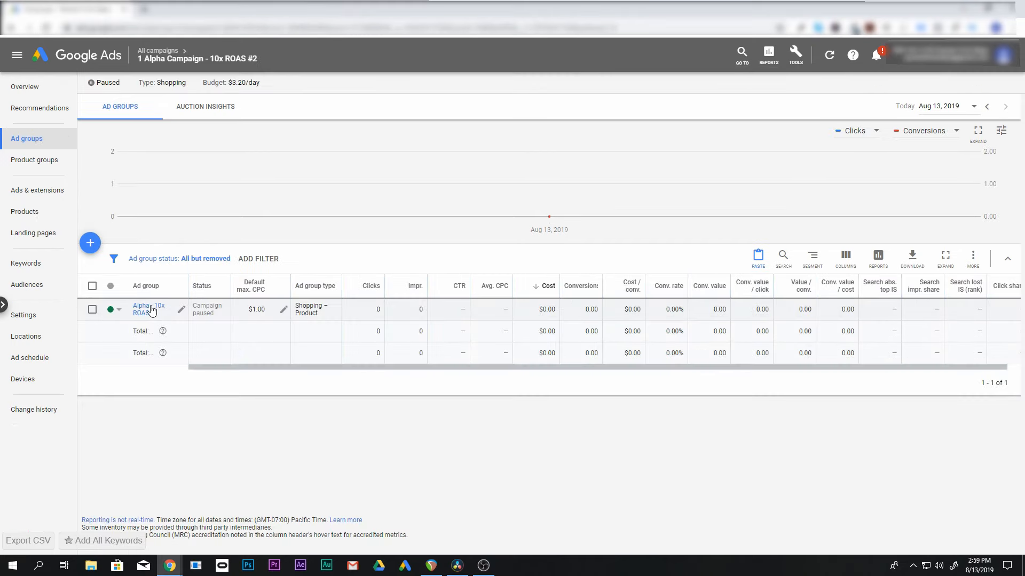
click(151, 310)
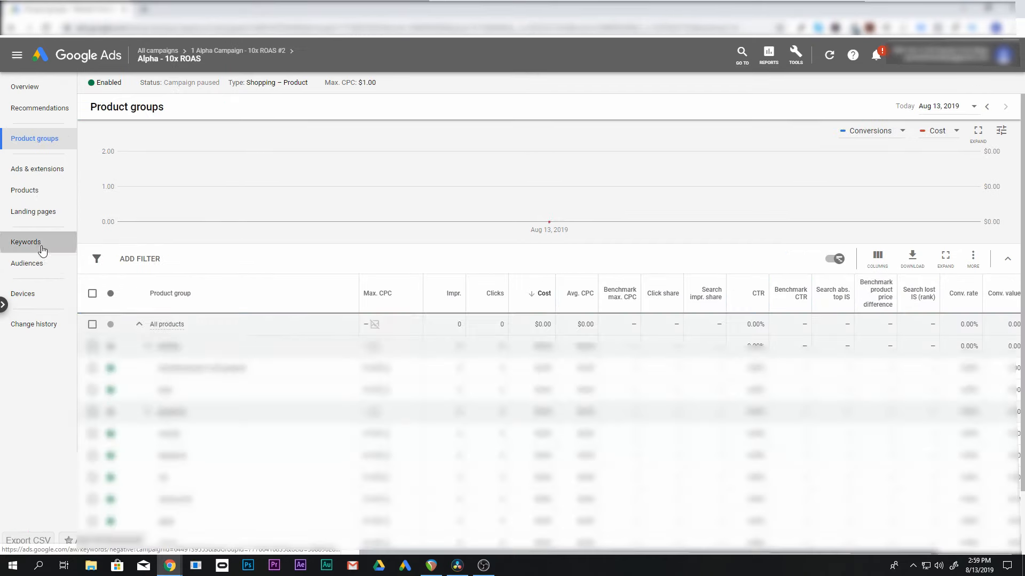
click(27, 243)
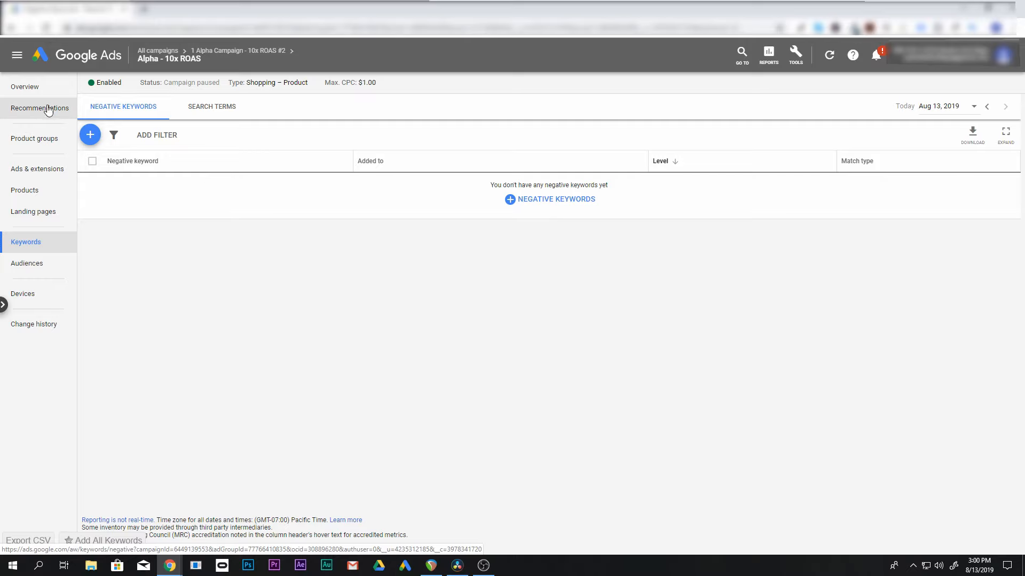
Leave the ad group for the account's campaign overview, find the negative keyword lists with "neg" and open them
click(159, 51)
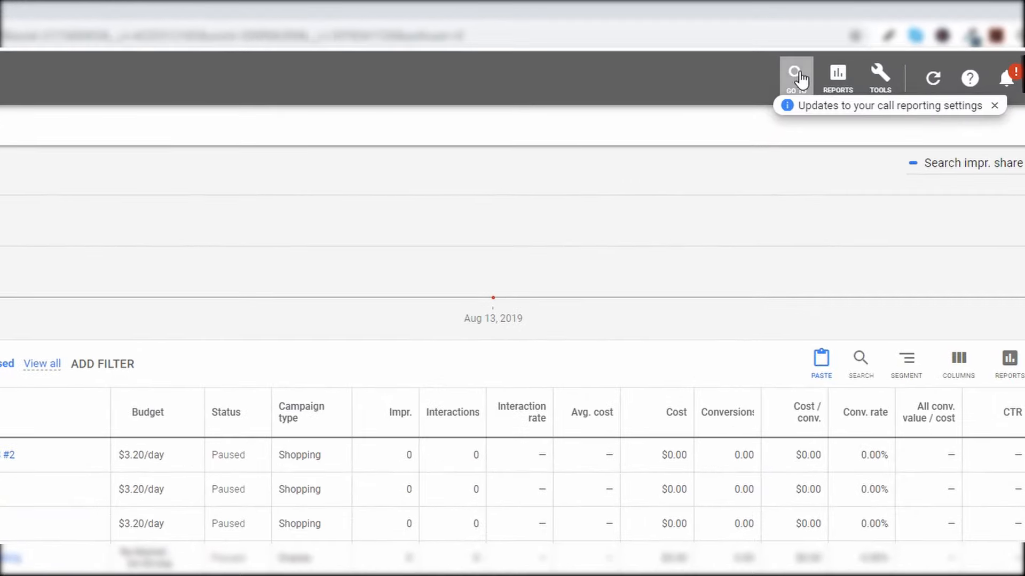
click(796, 77)
text(neg)
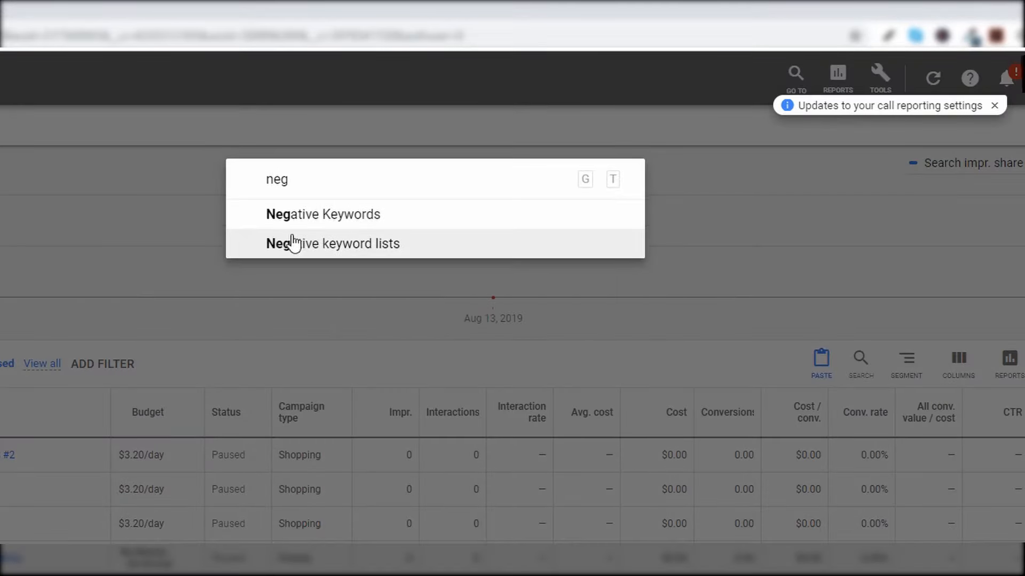
click(397, 245)
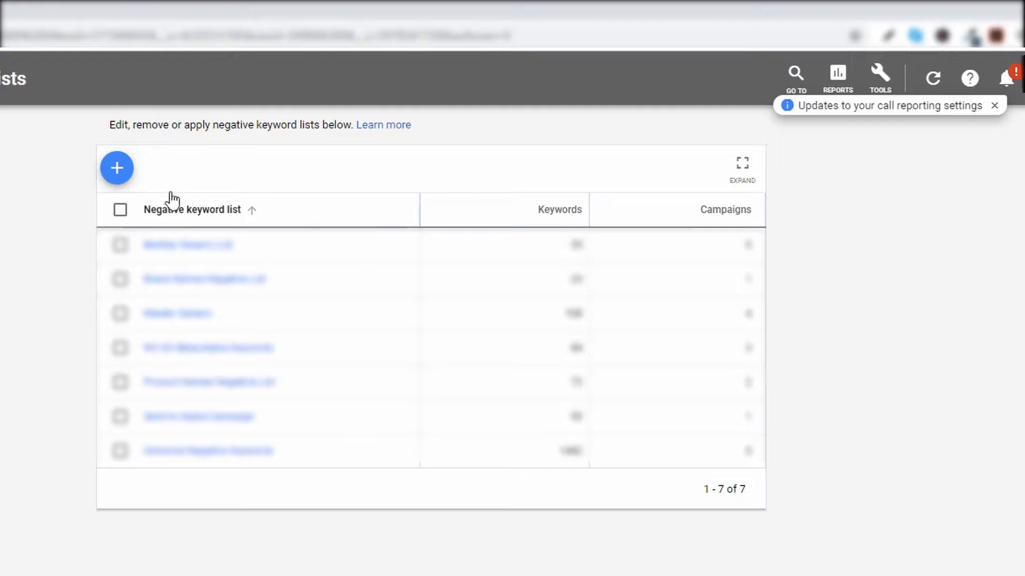
Start a new negative keyword list and name it "1 Send to Alpha Campaign"
click(118, 176)
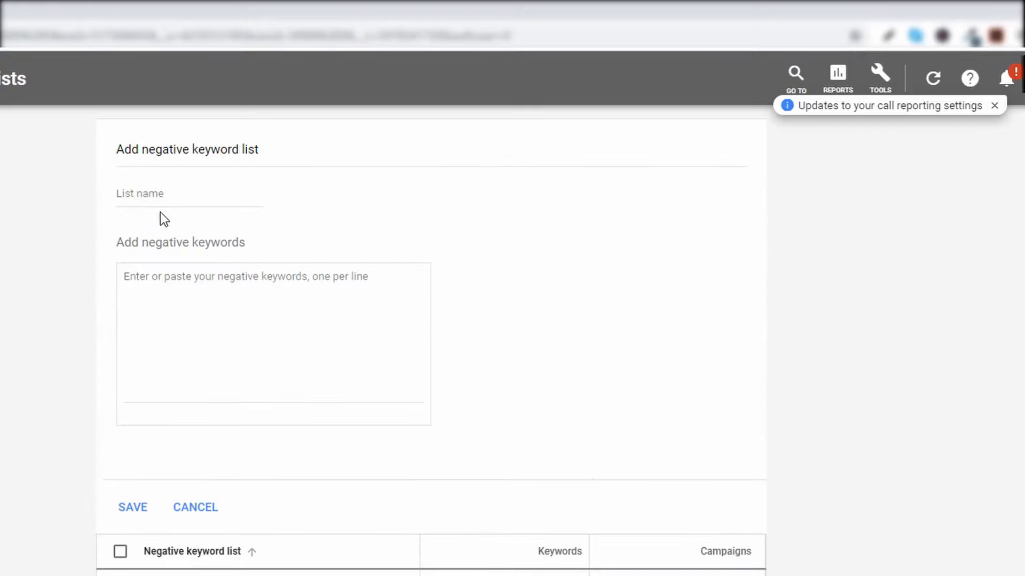
click(175, 195)
text(Al)
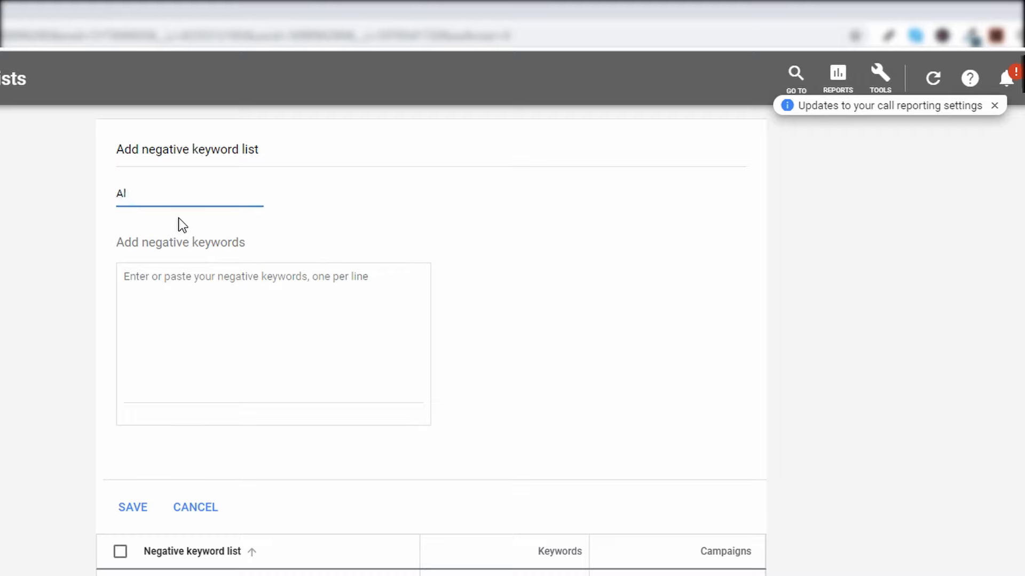
key(BackSpace)
key(BackSpace)
text(Send to Alpha Campaing)
key(BackSpace)
key(BackSpace)
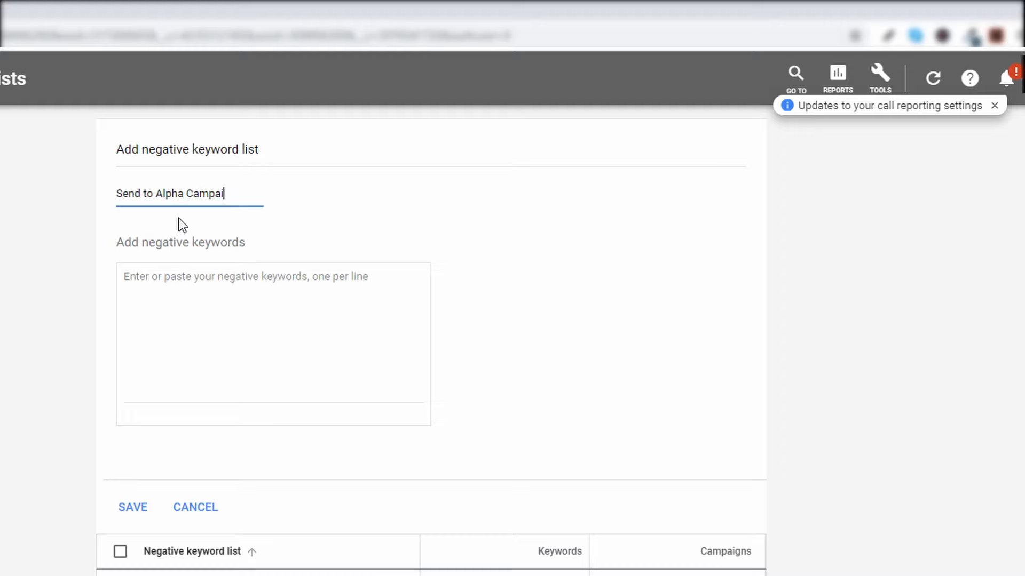
text(gn)
text(1)
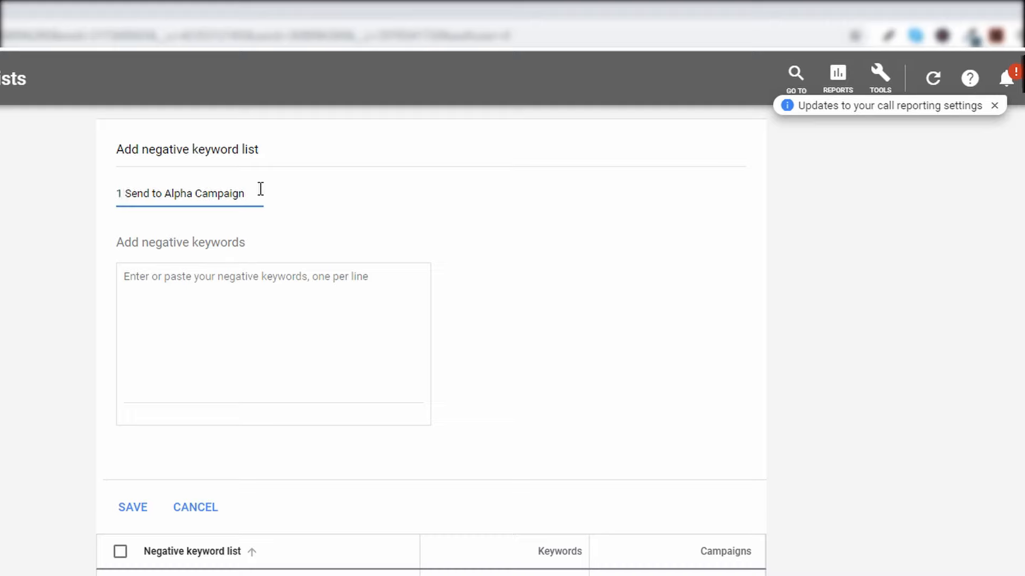
click(207, 283)
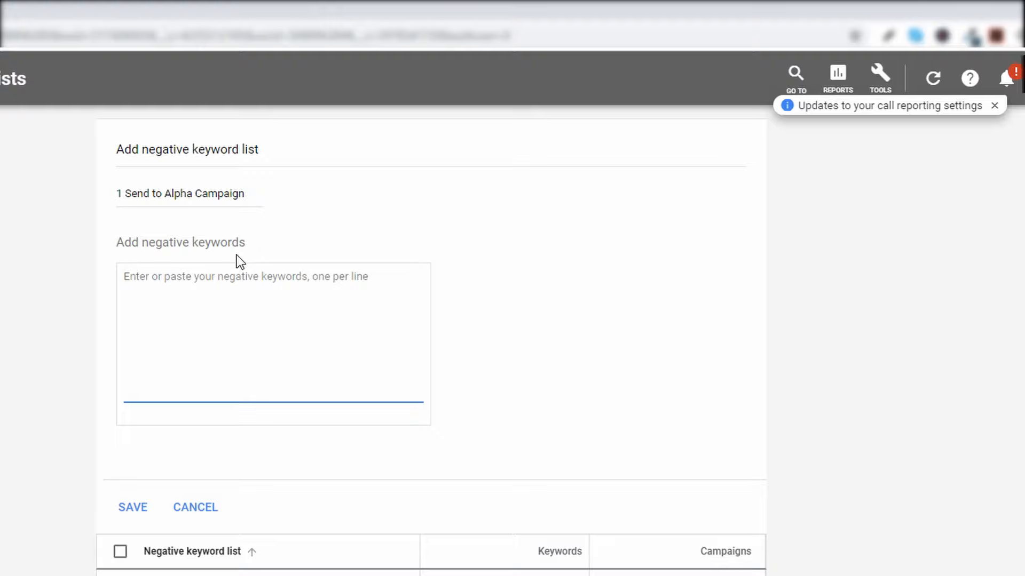
text(nike)
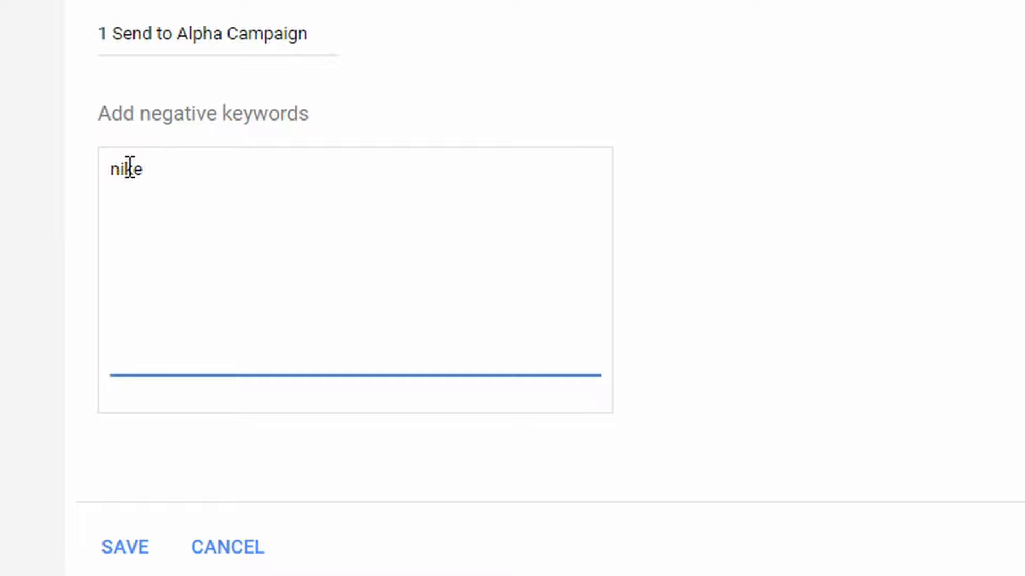
drag(184, 162, 91, 176)
click(196, 169)
drag(196, 169, 104, 168)
click(185, 161)
key(BackSpace)
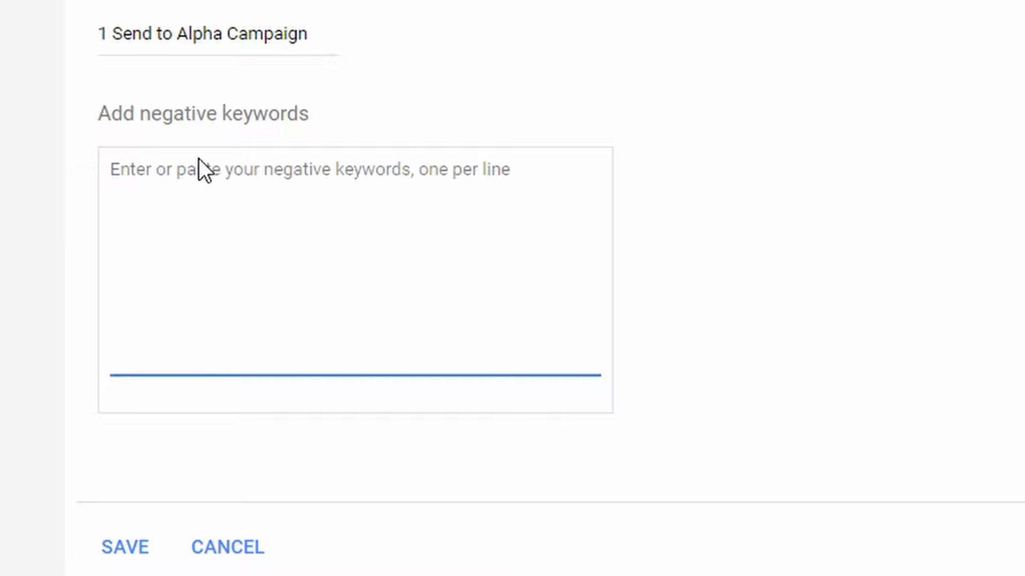
text(no)
key(BackSpace)
text(ike)
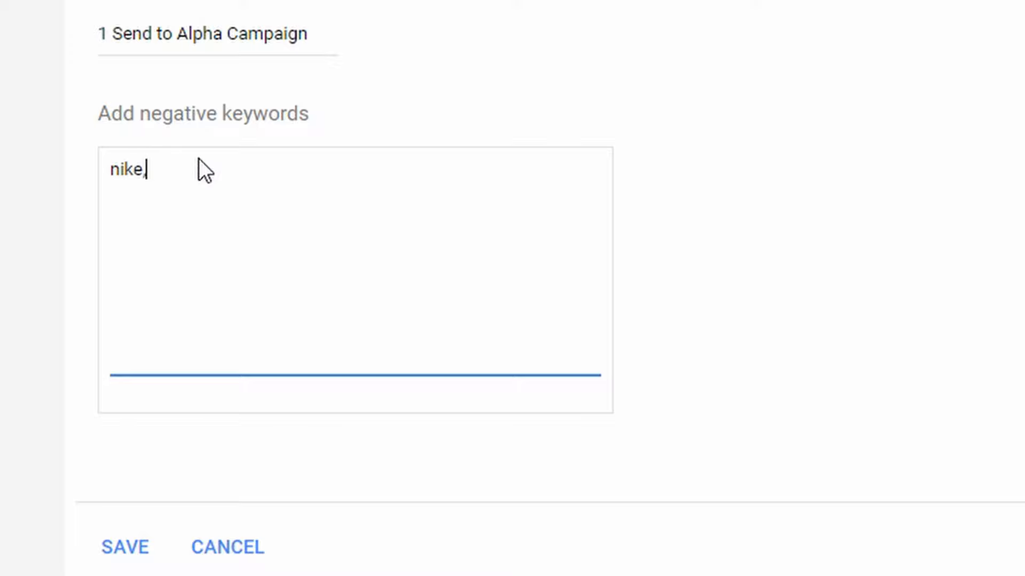
text(,)
key(Return)
key(BackSpace)
key(BackSpace)
key(Return)
drag(162, 196, 92, 140)
key(BackSpace)
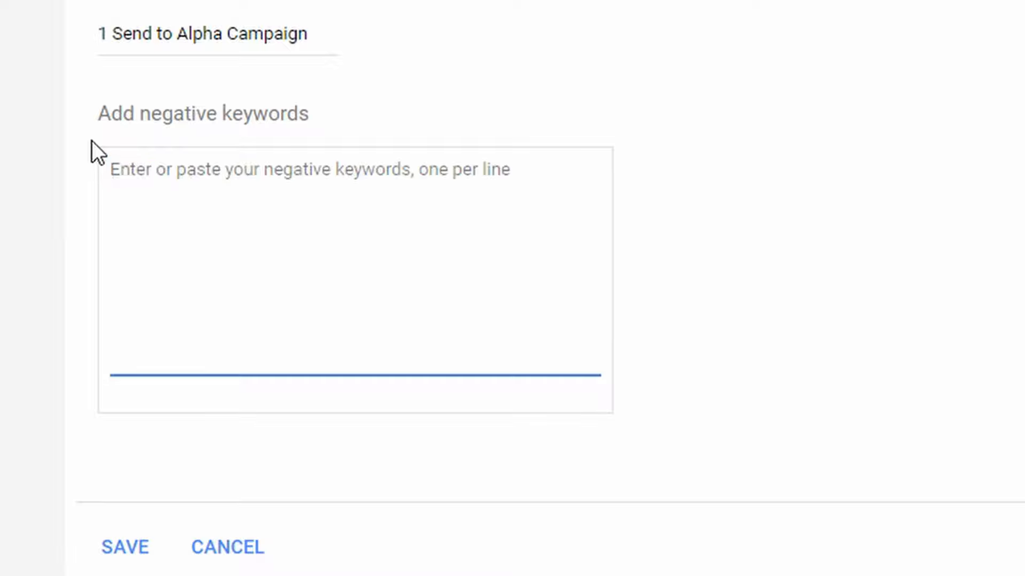
Enter "nike" in quotation marks as a phrase-match negative keyword in the new list
text("nike")
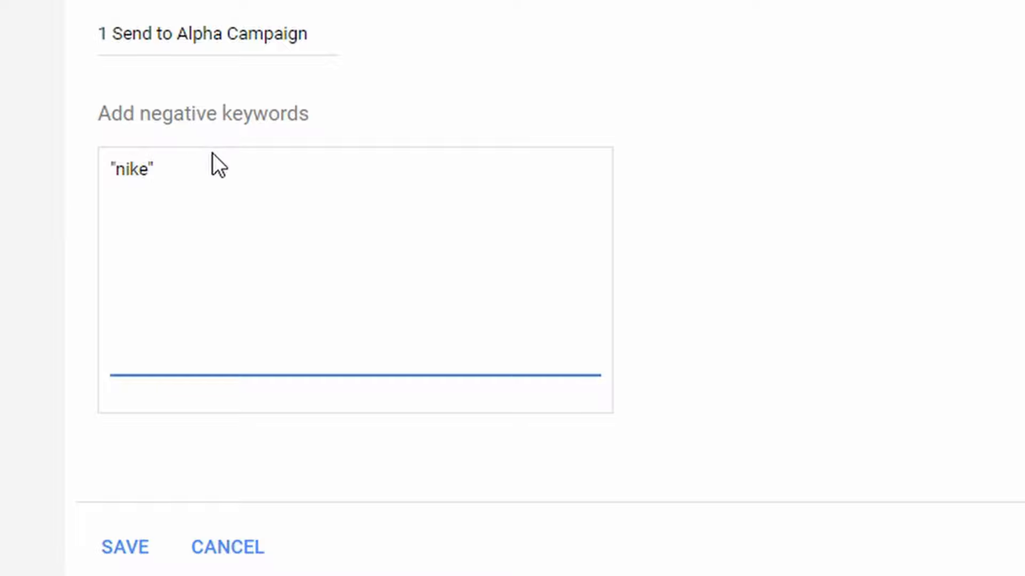
drag(206, 162, 103, 162)
click(187, 167)
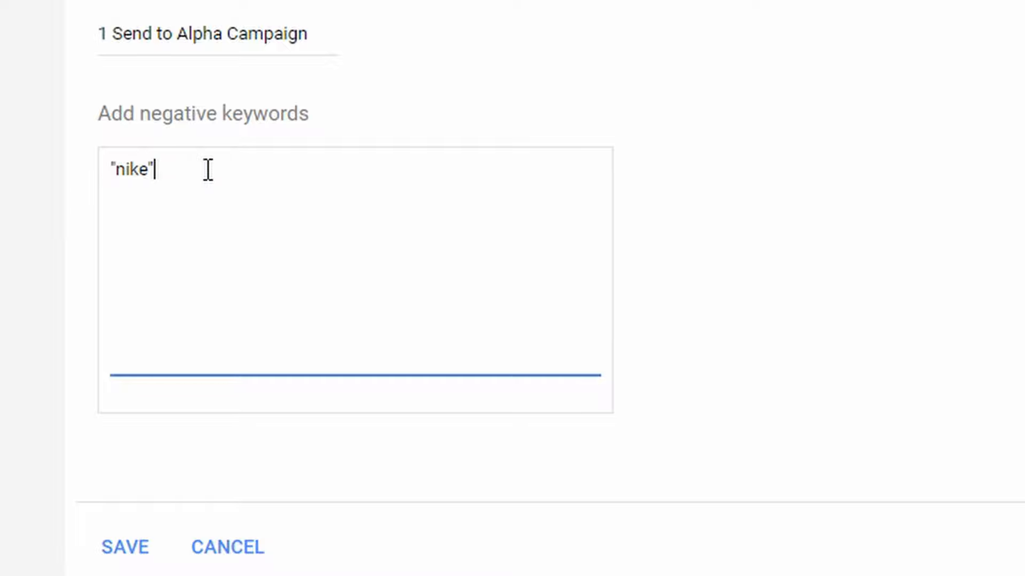
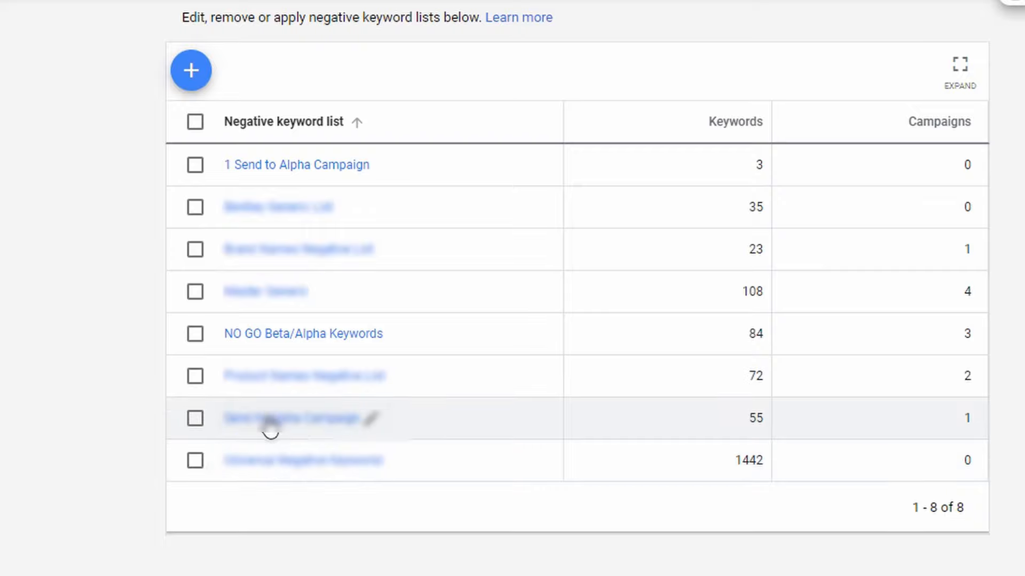
Open the "1 Send to Alpha Campaign" negative keyword list and apply it to "2 Beta Campaign - 7x ROAS"
click(270, 165)
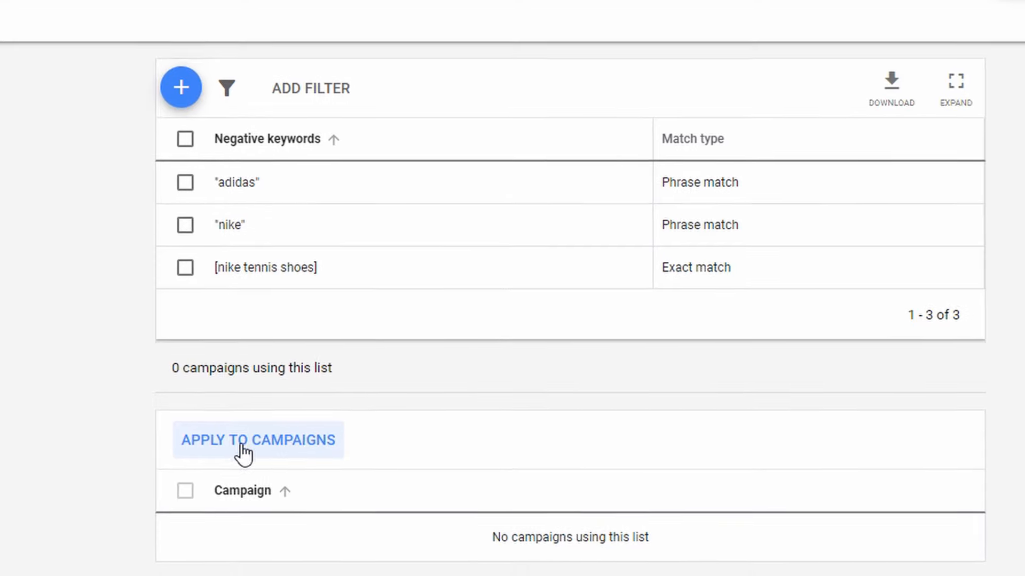
click(194, 375)
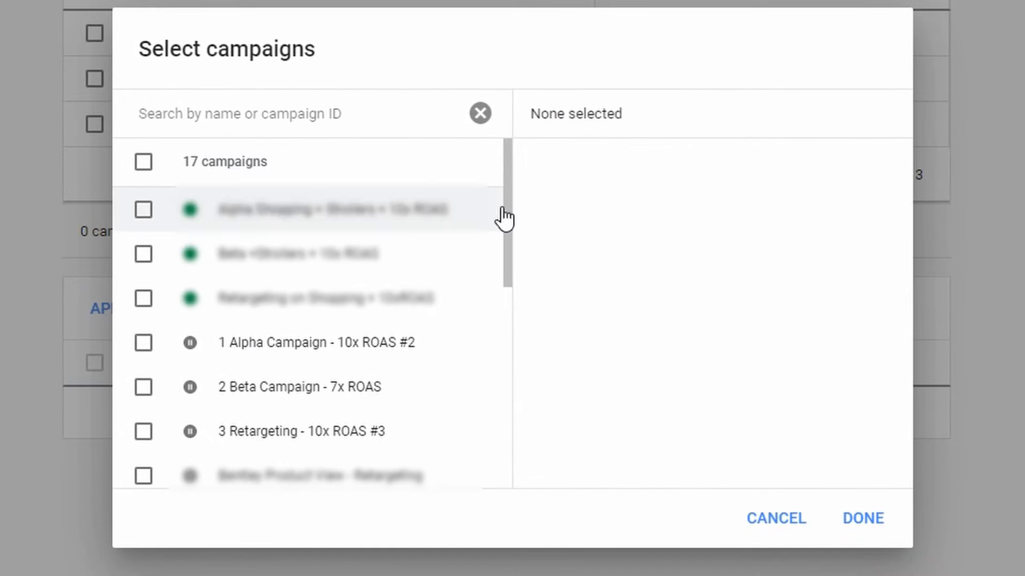
drag(509, 200, 502, 236)
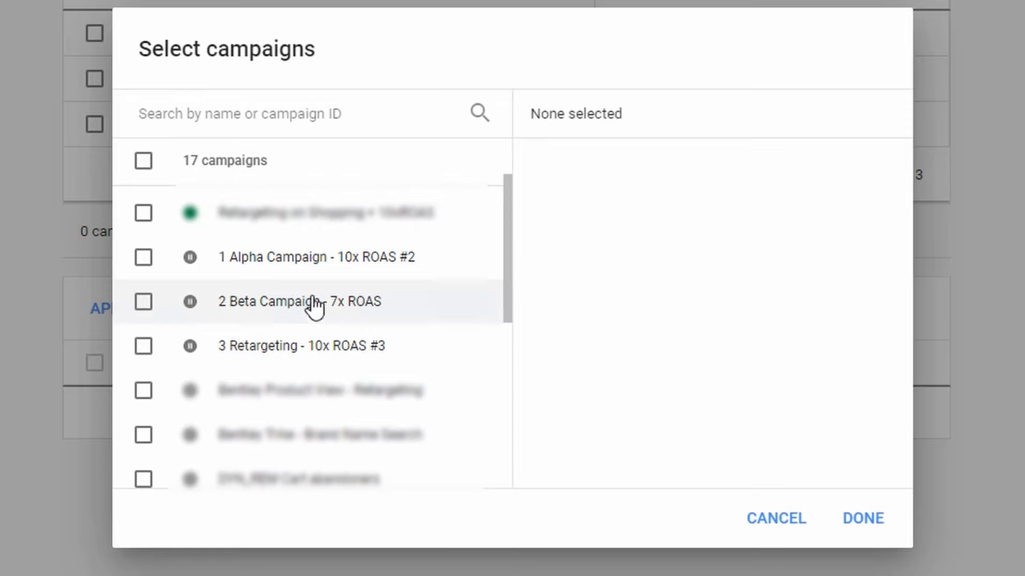
click(144, 307)
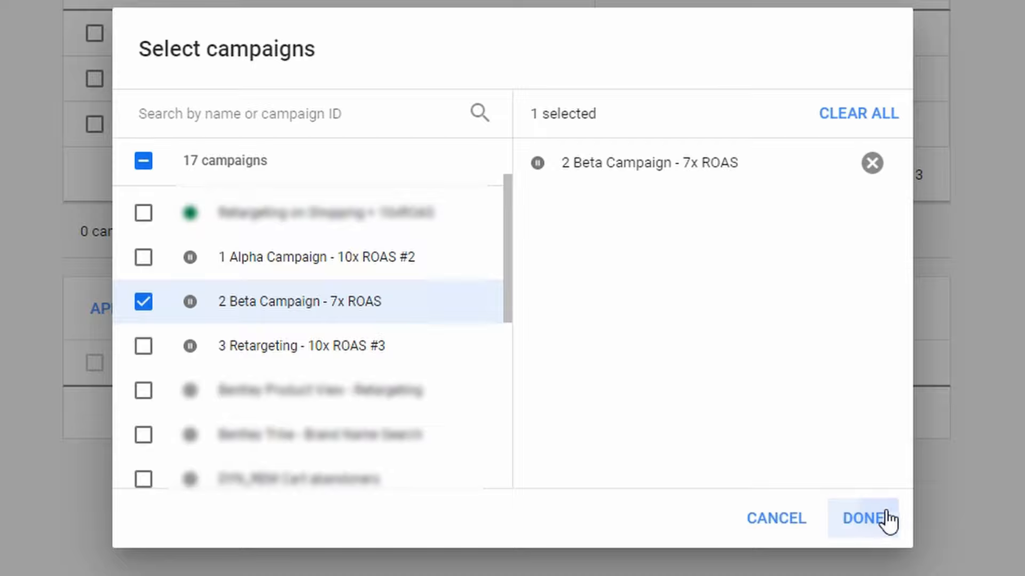
click(873, 521)
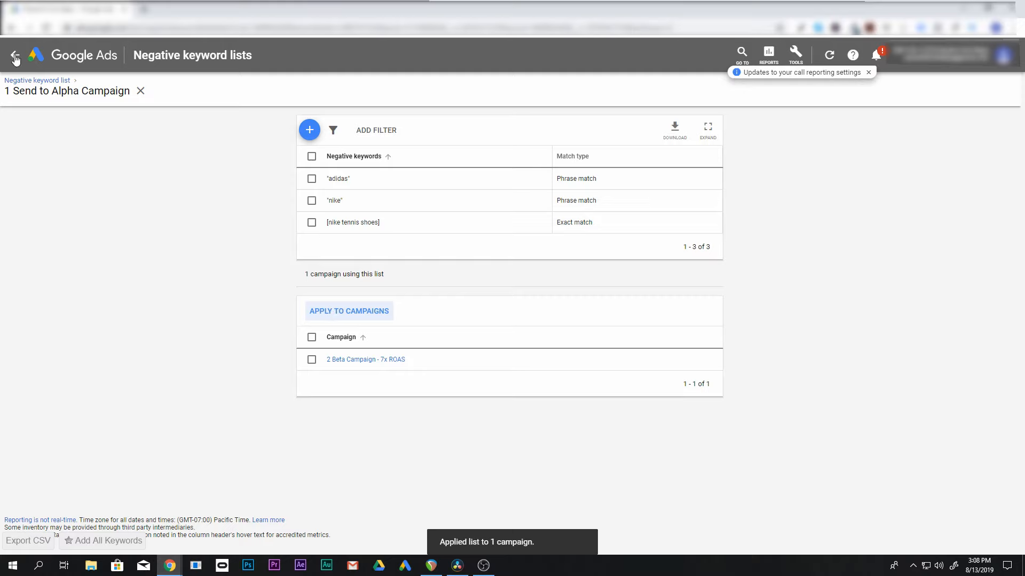
Apply the "2 No Go Beta/Alpha Keywords" list to "1 Alpha Campaign - 10x ROAS #2", "2 Beta Campaign - 7x ROAS" and "3 Retargeting - 10x ROAS #3"
click(51, 81)
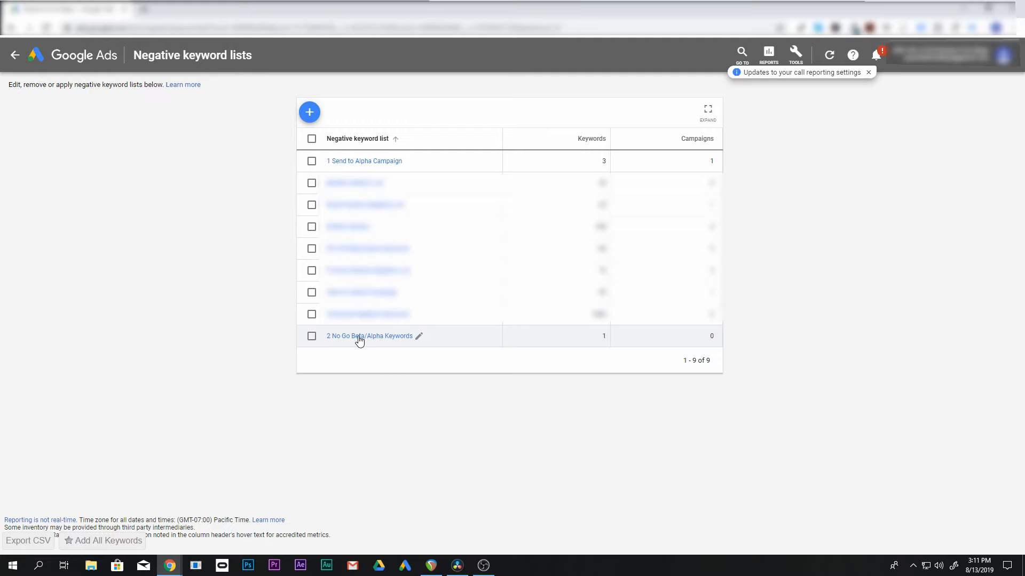
click(396, 338)
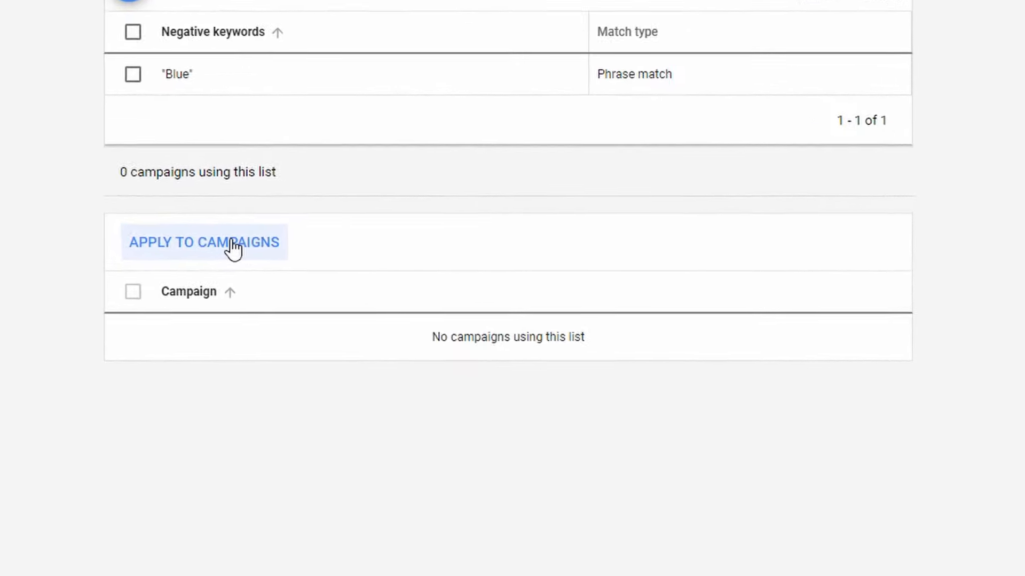
click(263, 253)
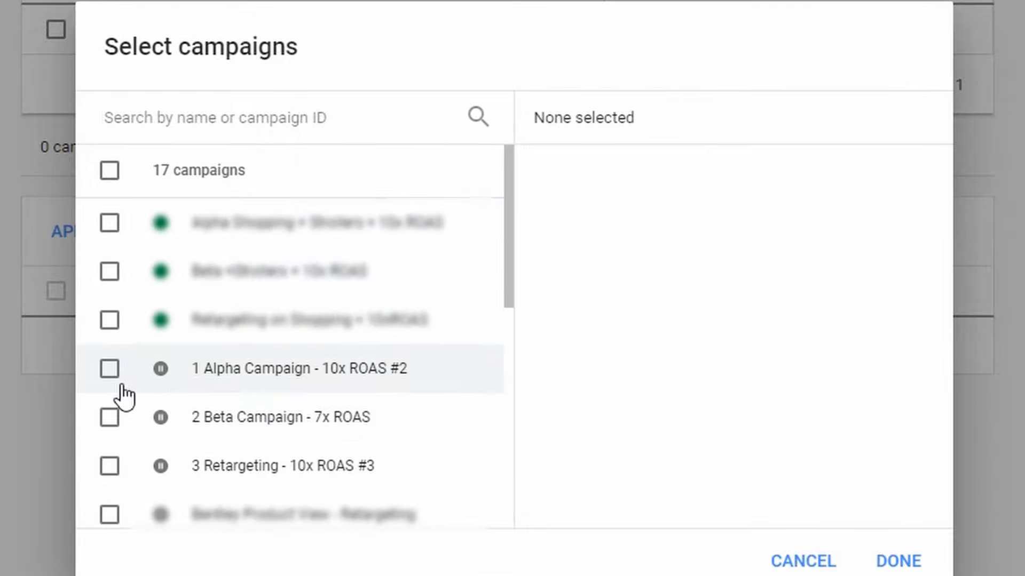
click(110, 369)
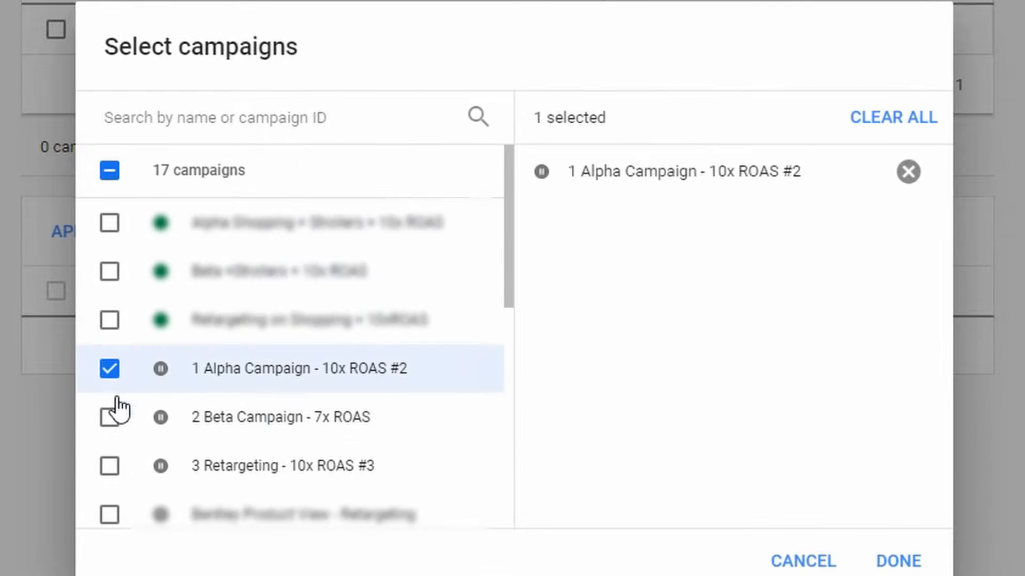
click(112, 418)
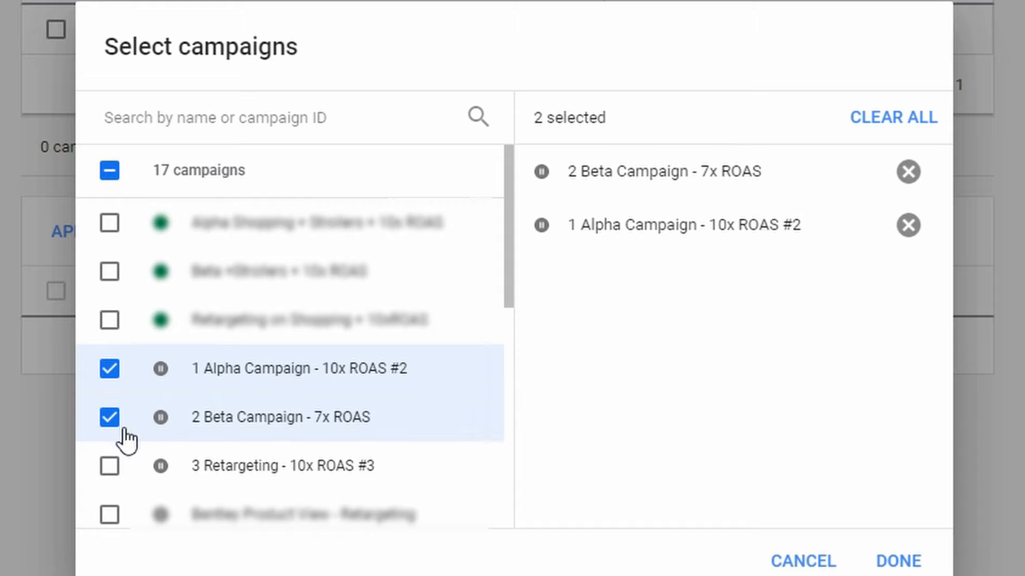
click(111, 467)
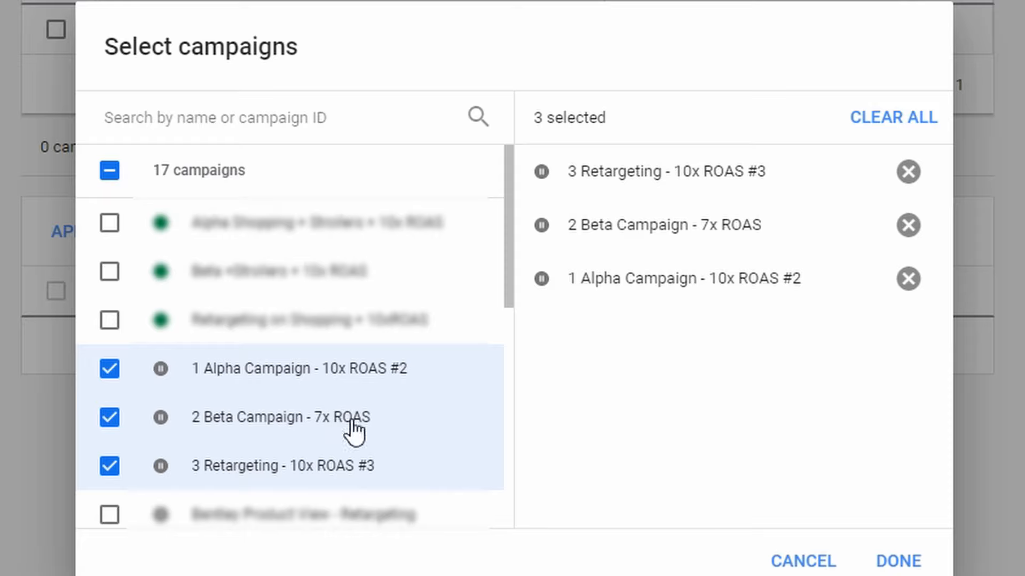
click(913, 566)
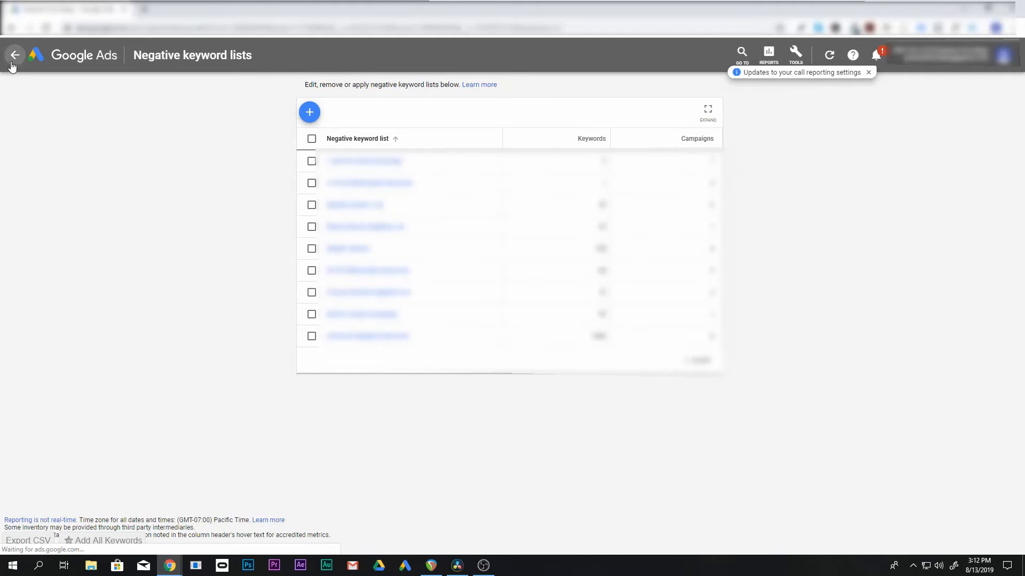
Leave the negative keyword lists for the campaign overview, find the shared budgets page with "shar" and open it
click(13, 58)
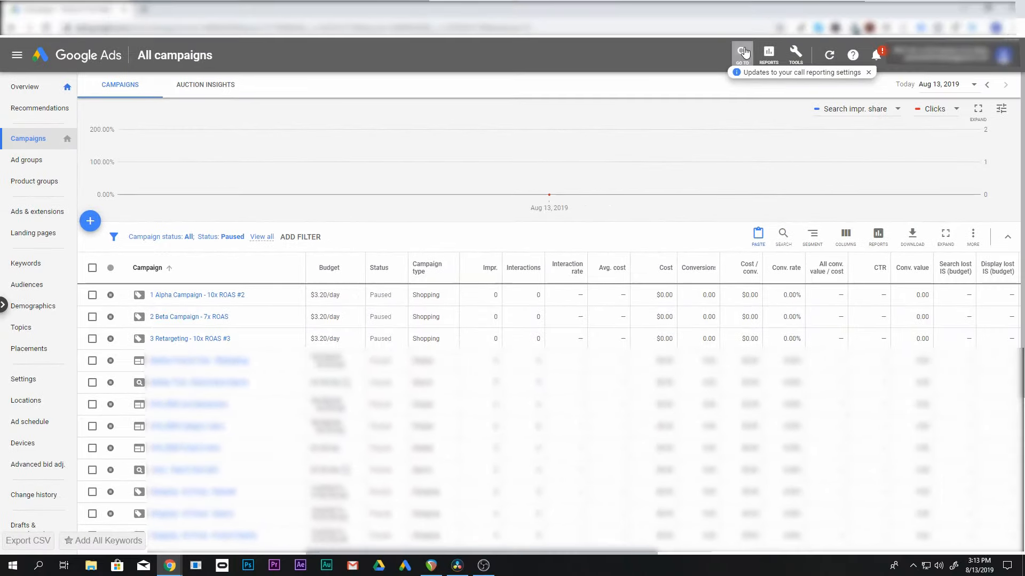
click(743, 53)
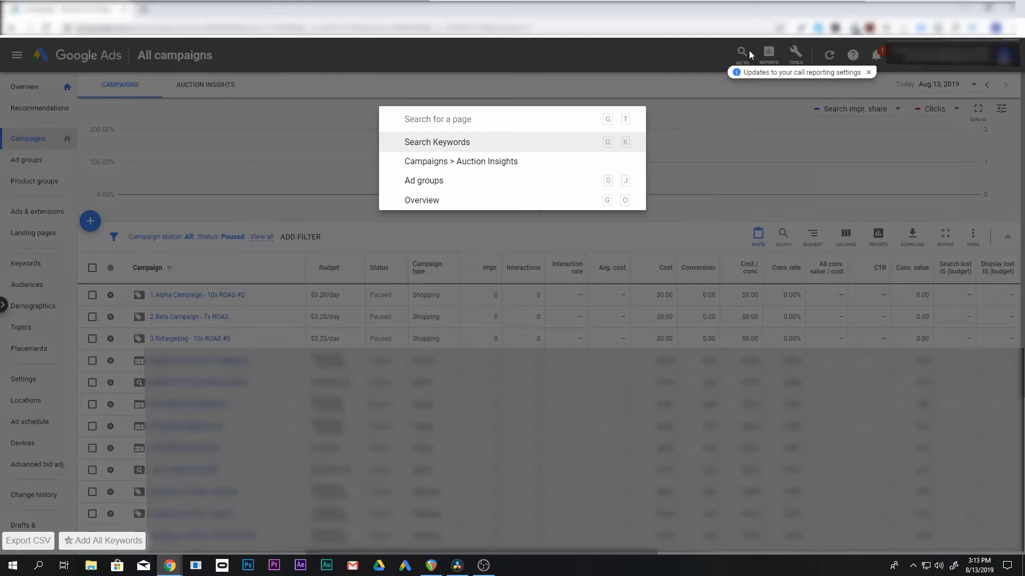
text(shar)
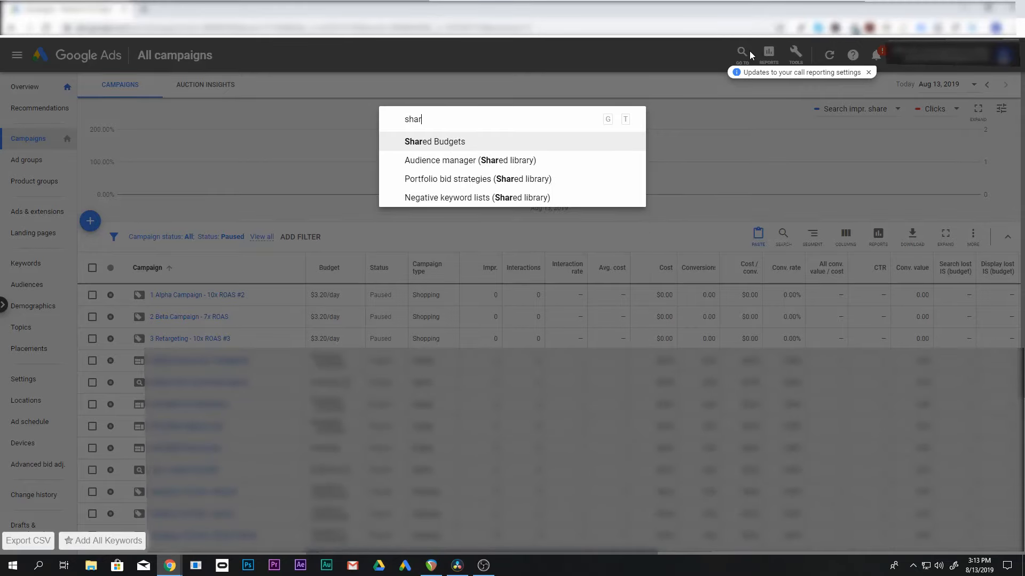
click(490, 143)
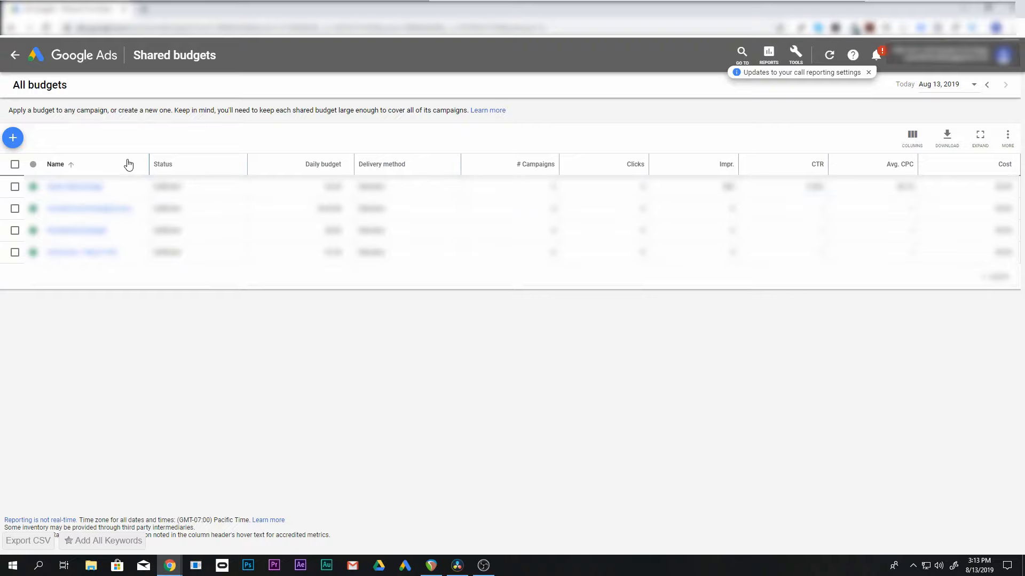
Start a new shared budget and name it "1 Alpha/Beta Budget"
click(13, 140)
click(43, 143)
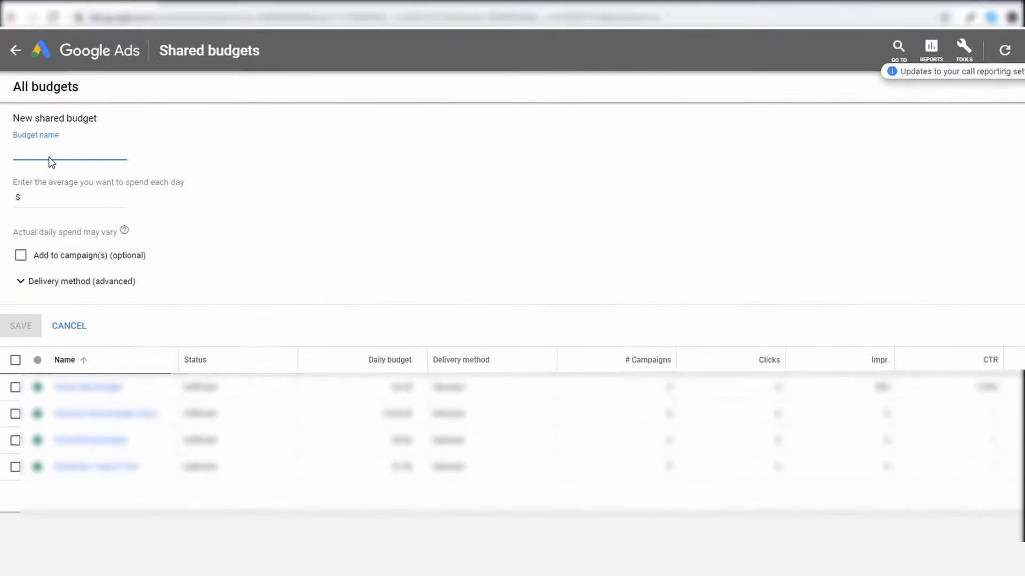
text(1 )
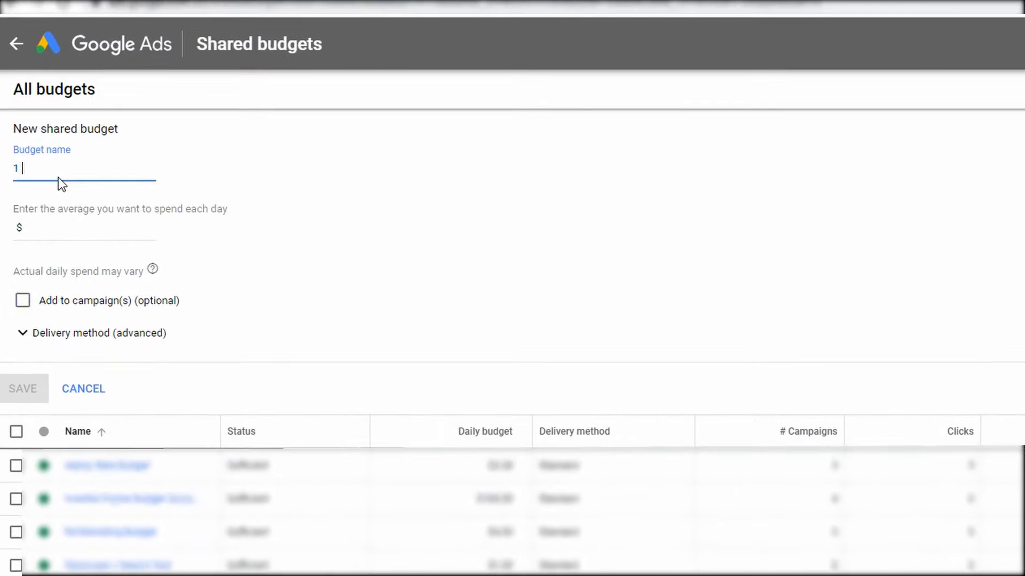
text(Alpha/Beta)
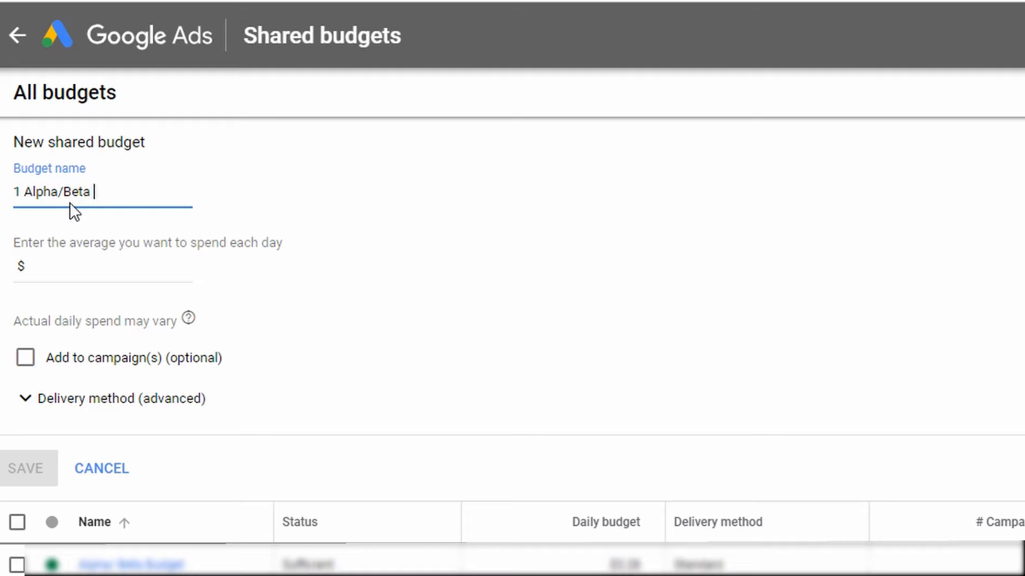
text( Budget)
key(Tab)
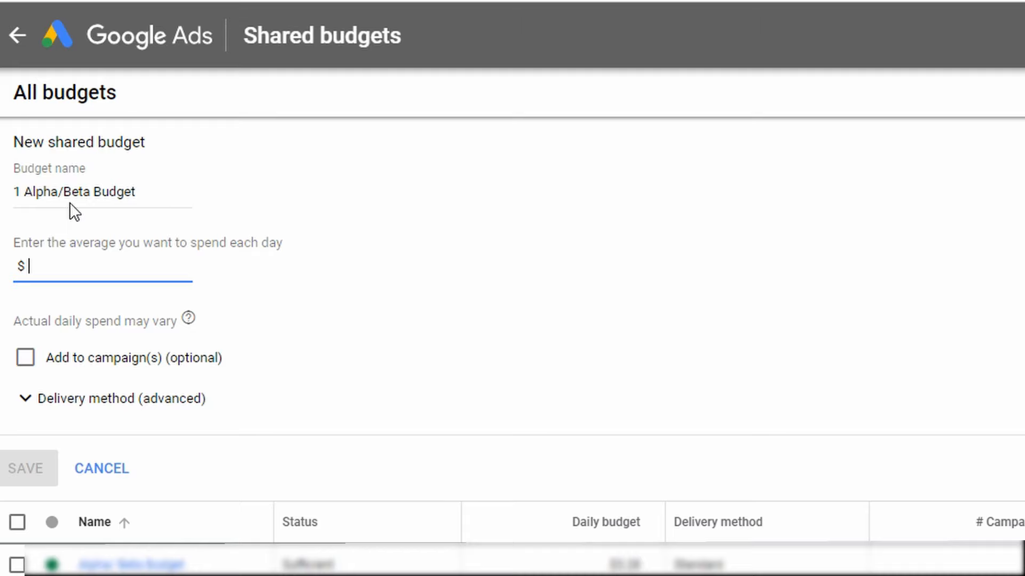
Set the new shared budget's average daily spend to $3
text(32)
key(BackSpace)
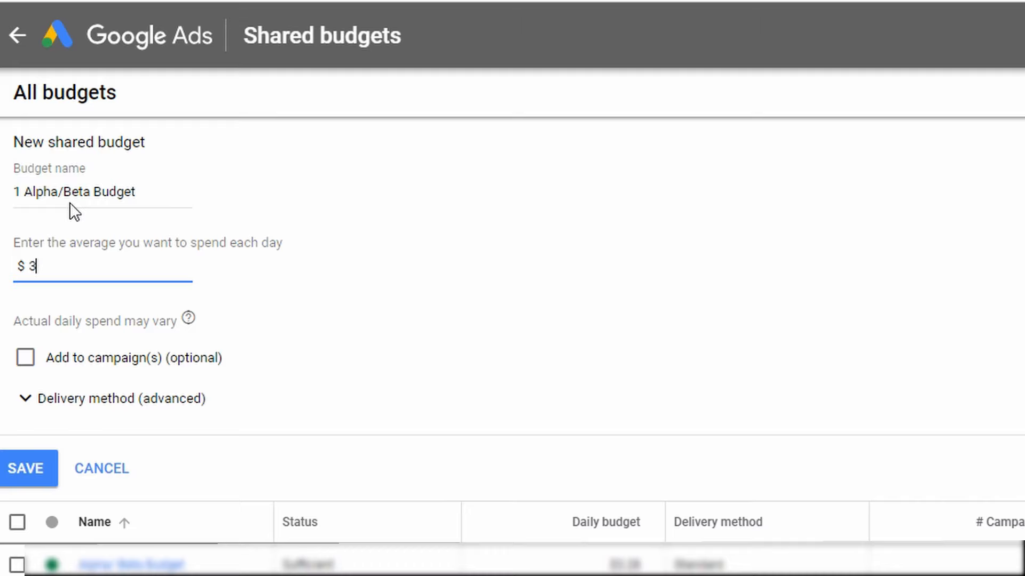
drag(37, 266, 19, 267)
click(48, 269)
click(49, 267)
click(54, 267)
click(189, 320)
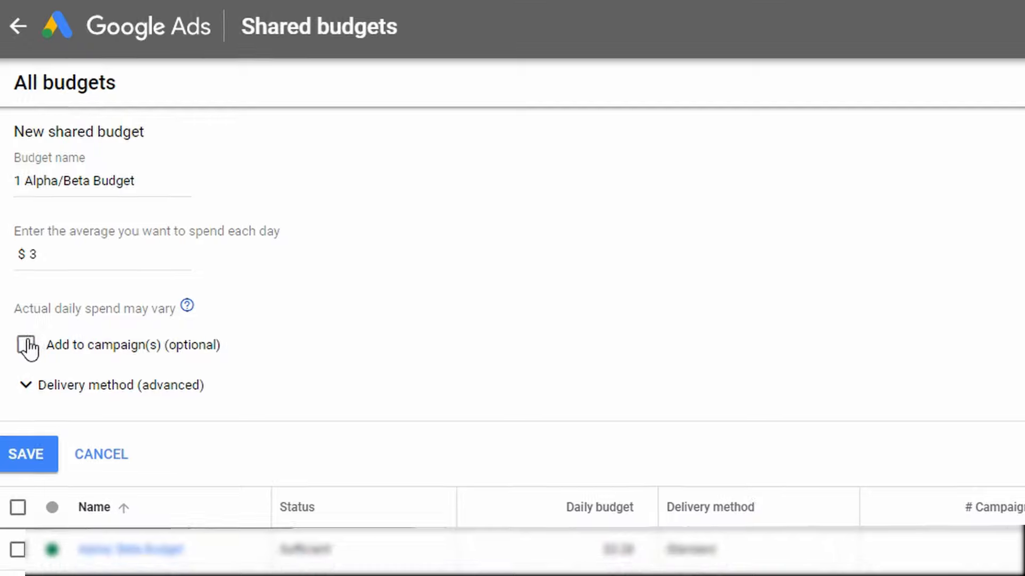
Add "1 Alpha Campaign - 10x ROAS #2", "2 Beta Campaign - 7x ROAS" and "3 Retargeting - 10x ROAS #3" to the new shared budget
click(26, 358)
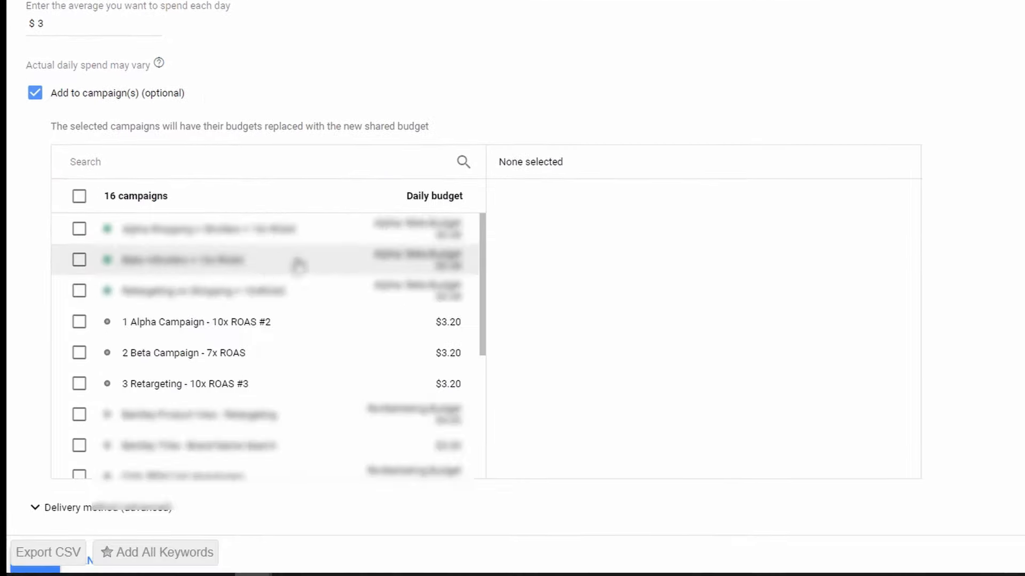
scroll(133, 270, down, 1)
scroll(213, 321, up, 1)
scroll(320, 352, down, 5)
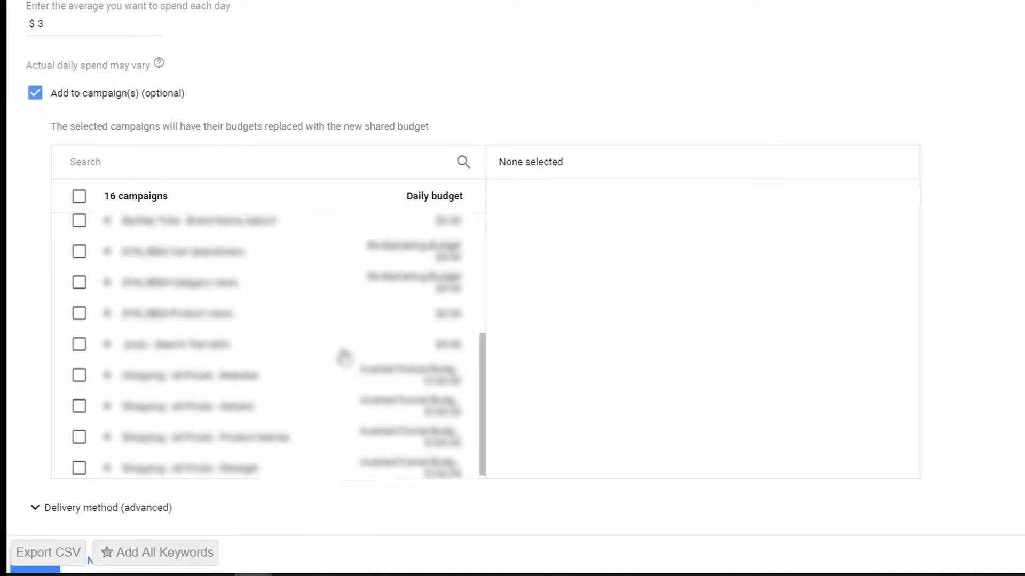
scroll(322, 374, up, 4)
scroll(180, 327, up, 2)
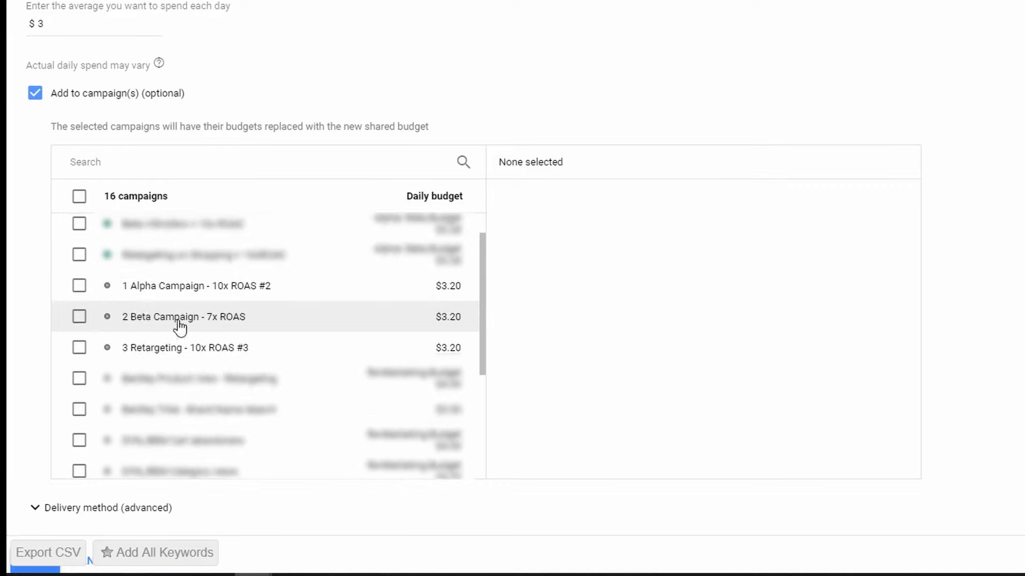
click(80, 289)
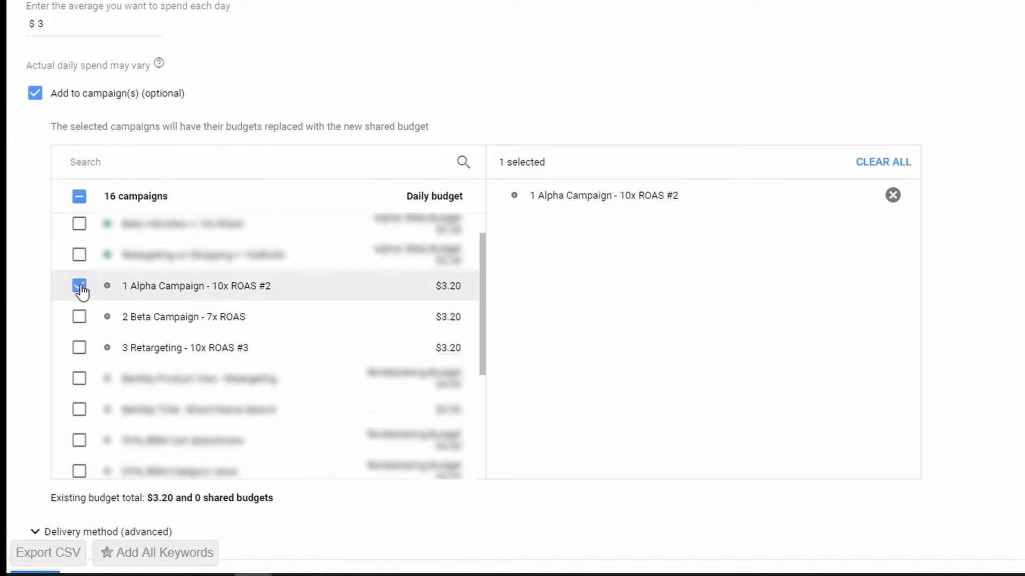
click(79, 319)
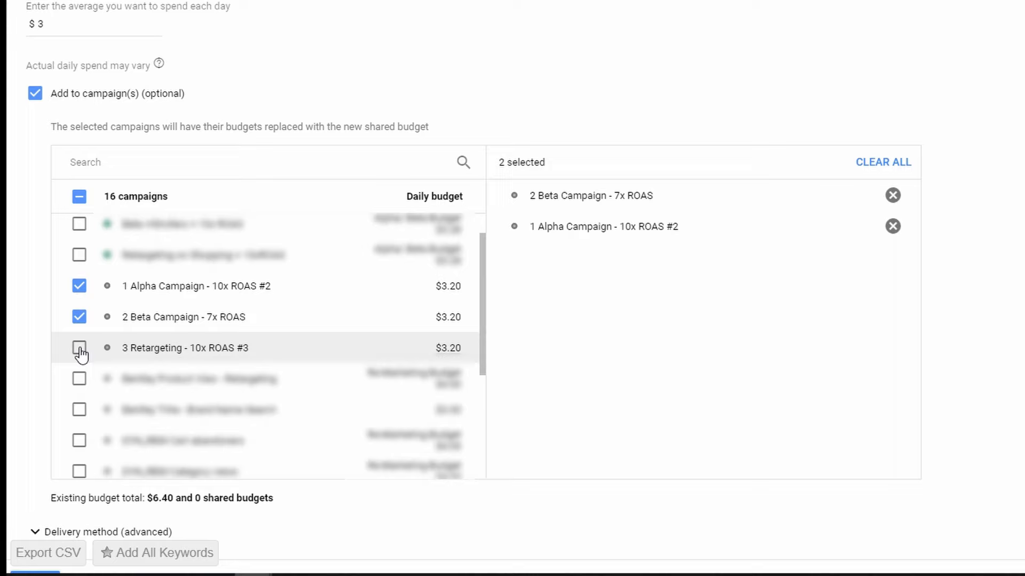
click(79, 348)
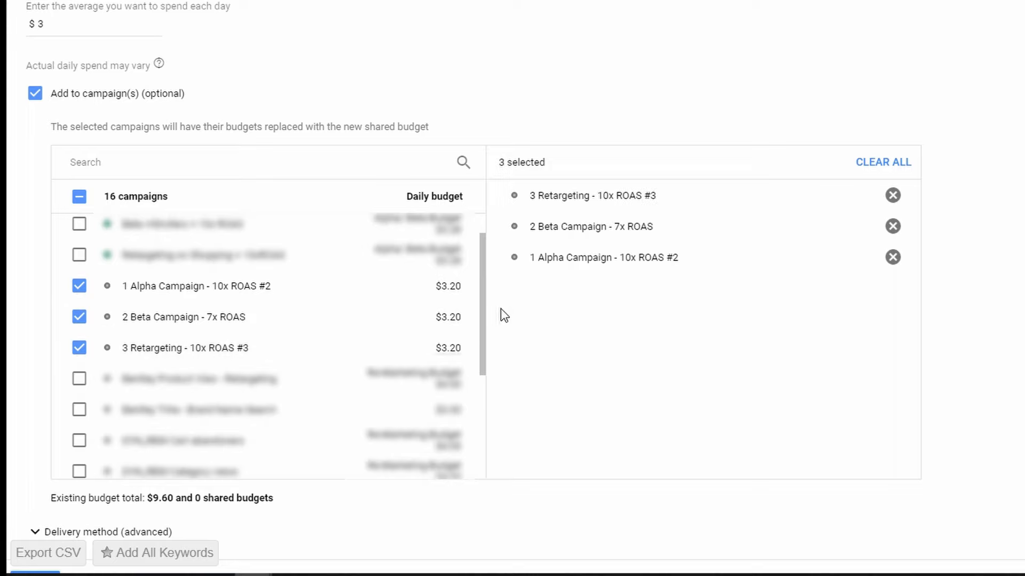
Show the delivery method options, keep Standard delivery and save the shared budget
scroll(454, 324, down, 1)
scroll(539, 340, down, 1)
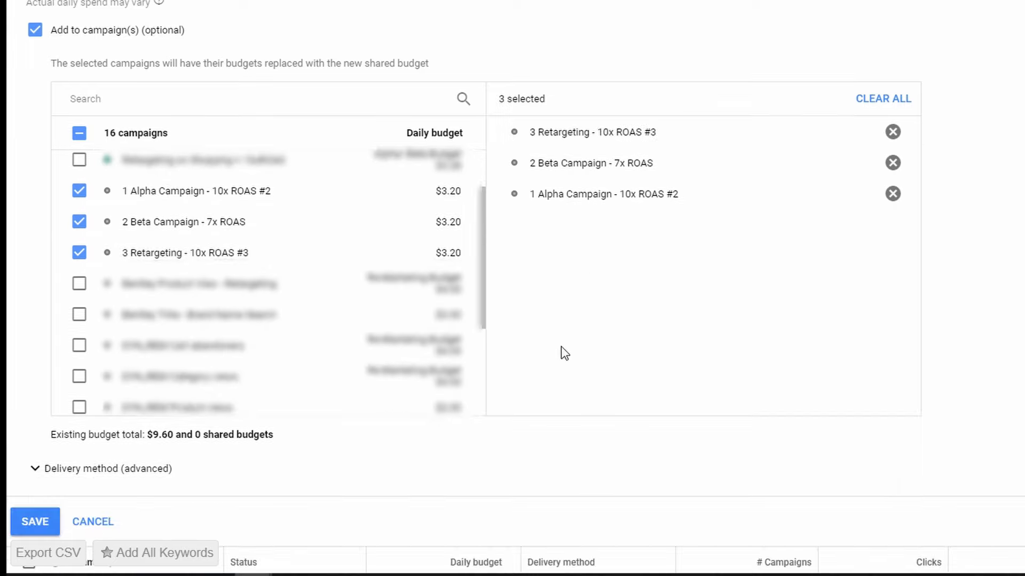
scroll(112, 475, down, 1)
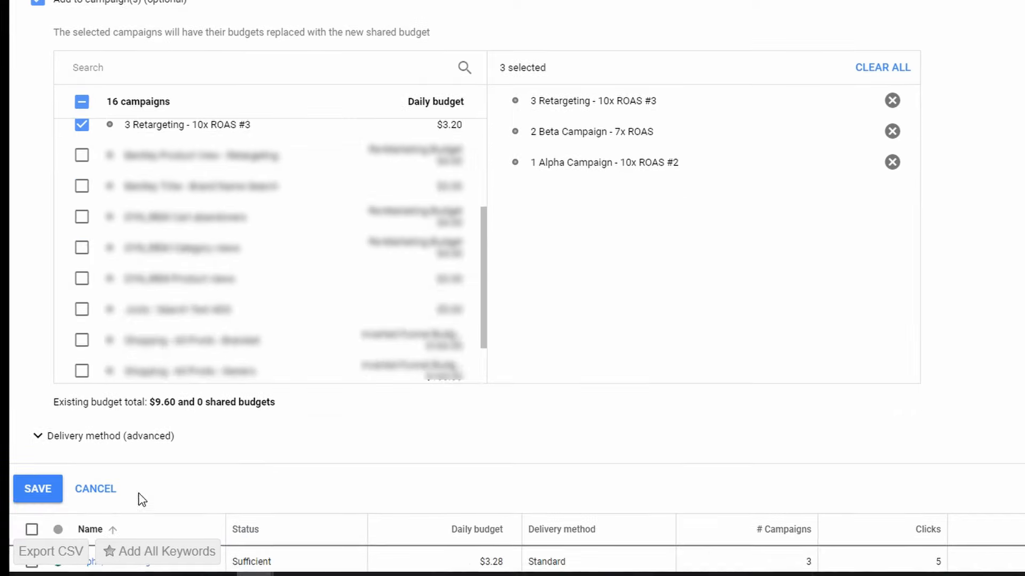
click(98, 438)
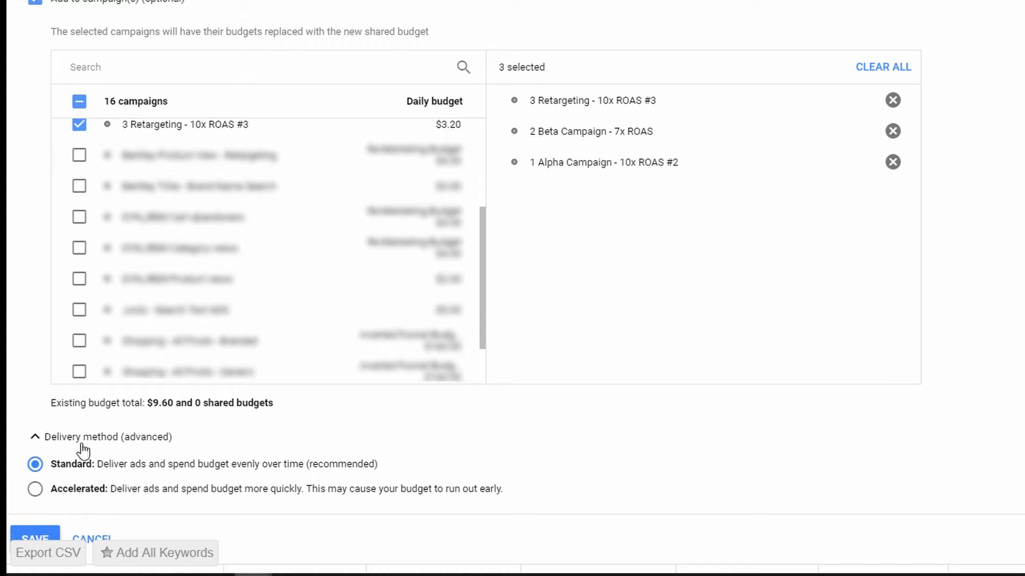
scroll(80, 453, down, 2)
scroll(66, 447, down, 1)
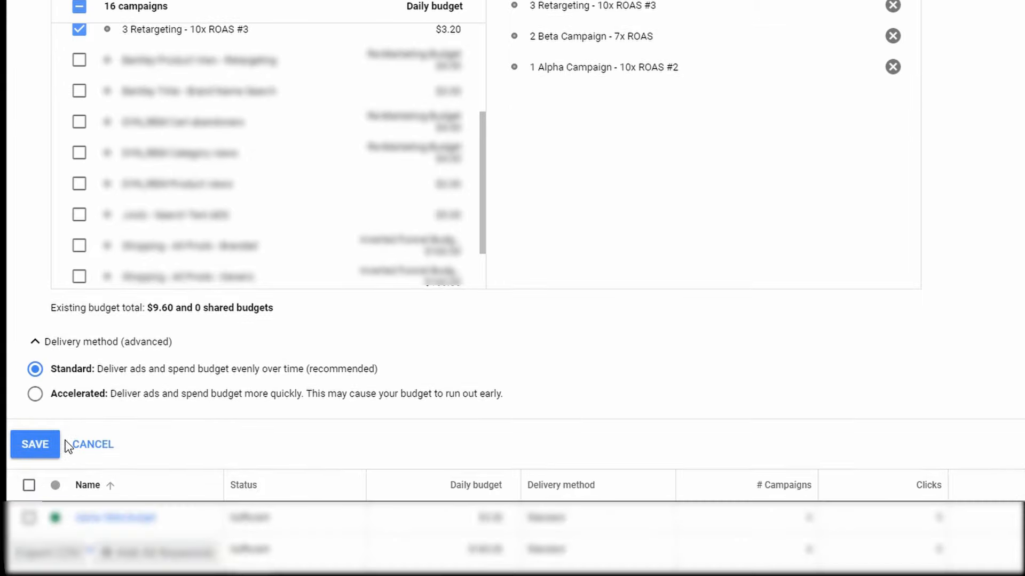
click(33, 445)
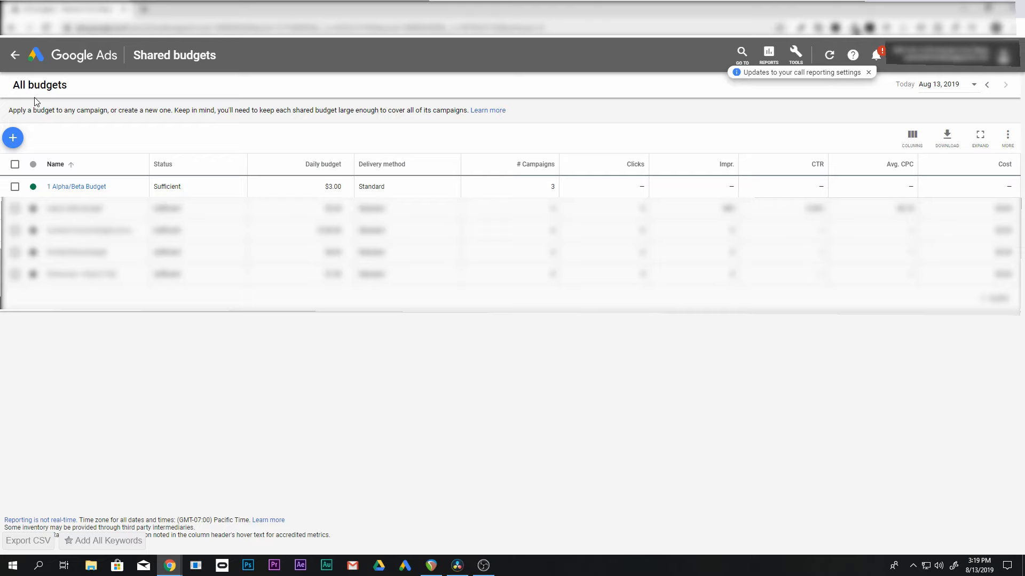
Return to the campaign overview and enable "1 Alpha Campaign - 10x ROAS #2" and "2 Beta Campaign - 7x ROAS" together
click(15, 55)
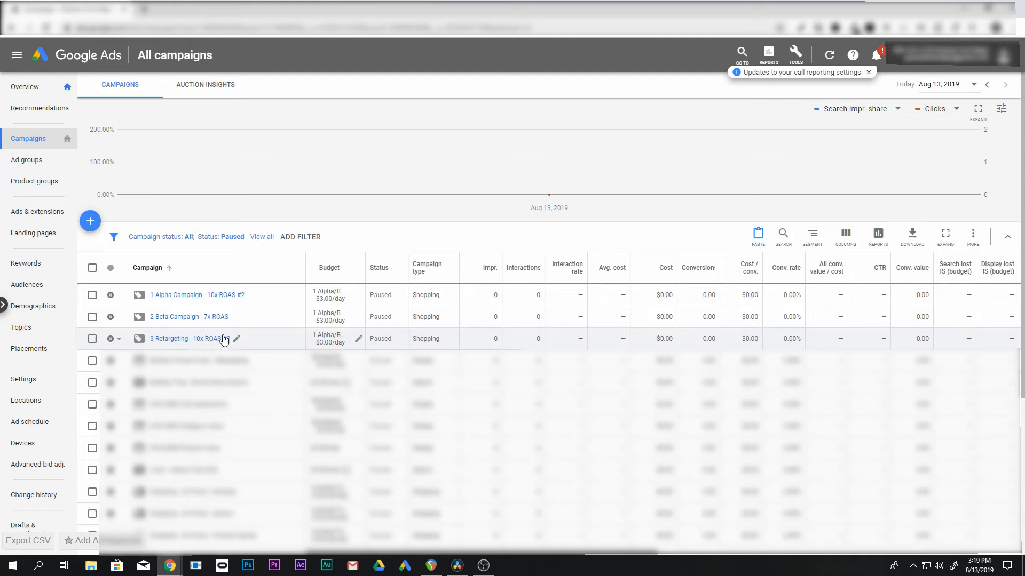
click(91, 295)
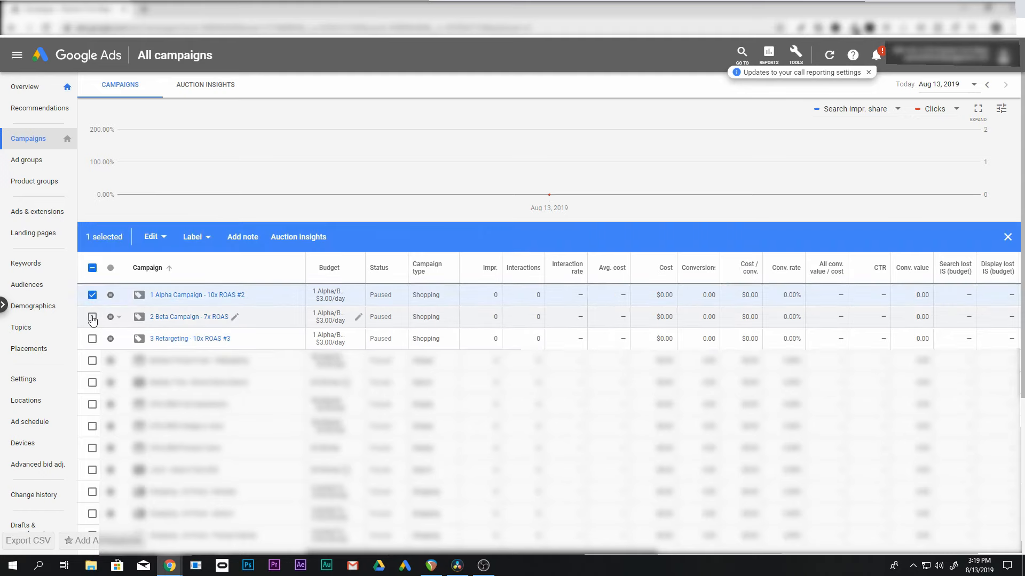
click(92, 317)
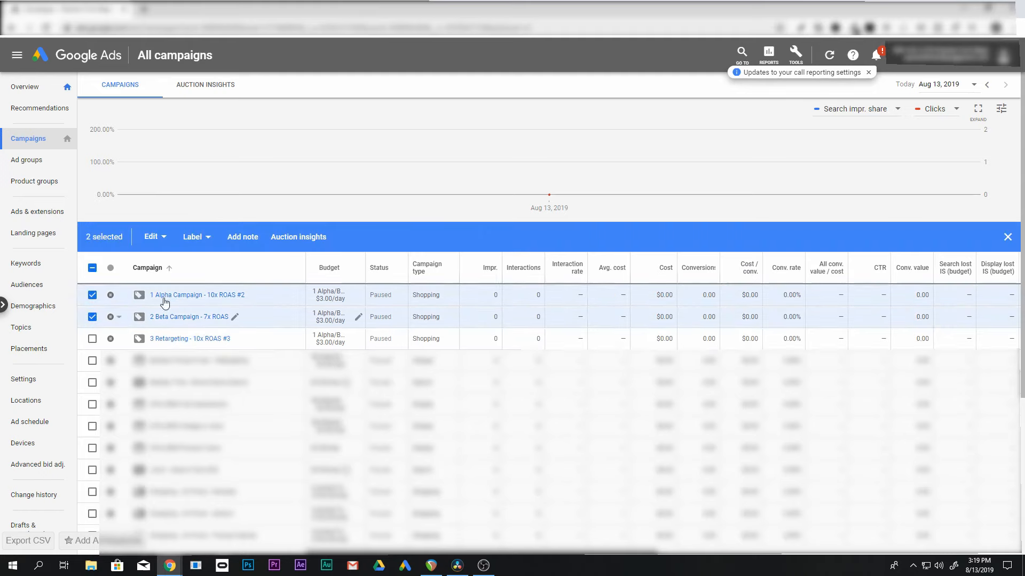
click(163, 245)
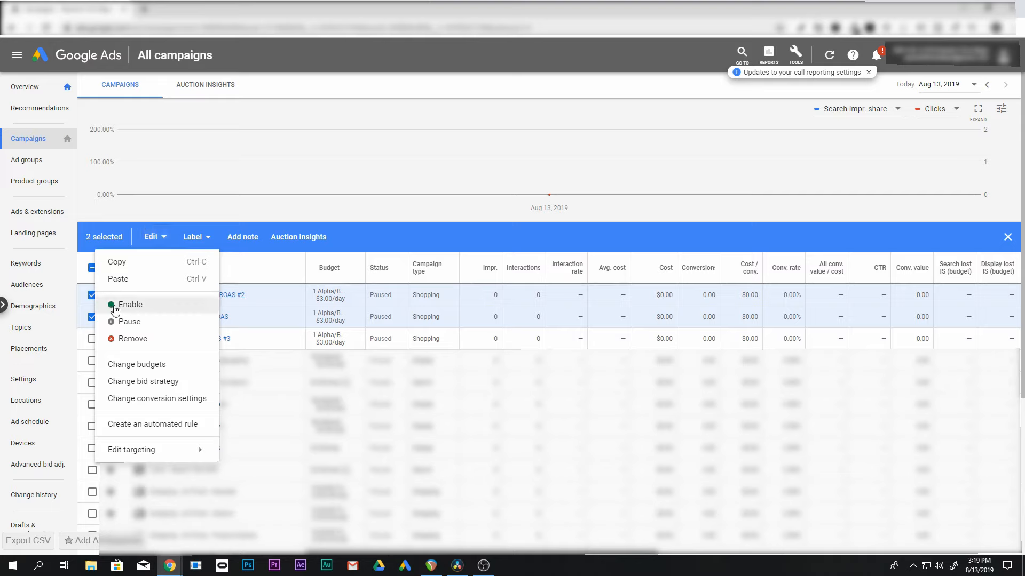
click(133, 308)
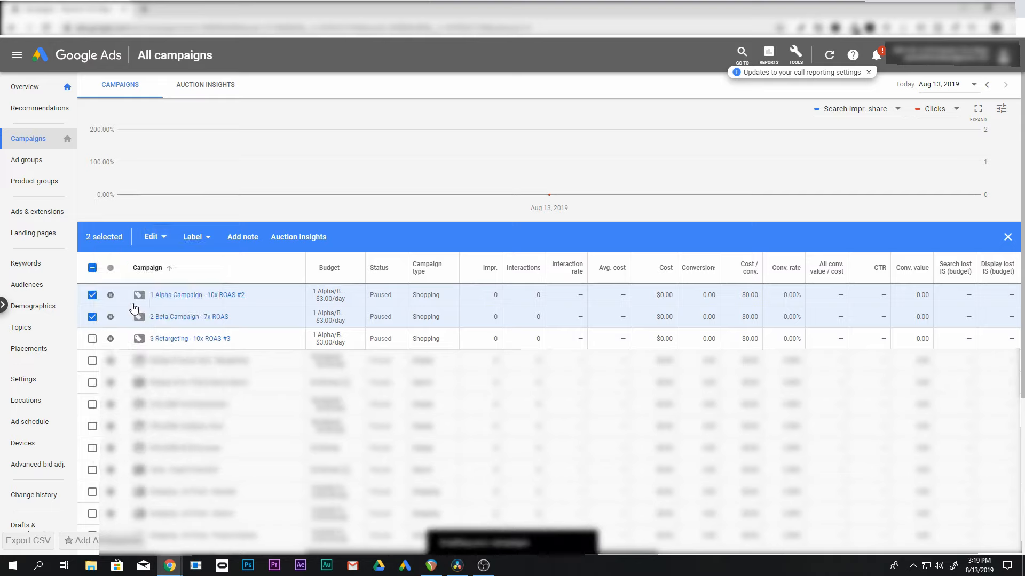